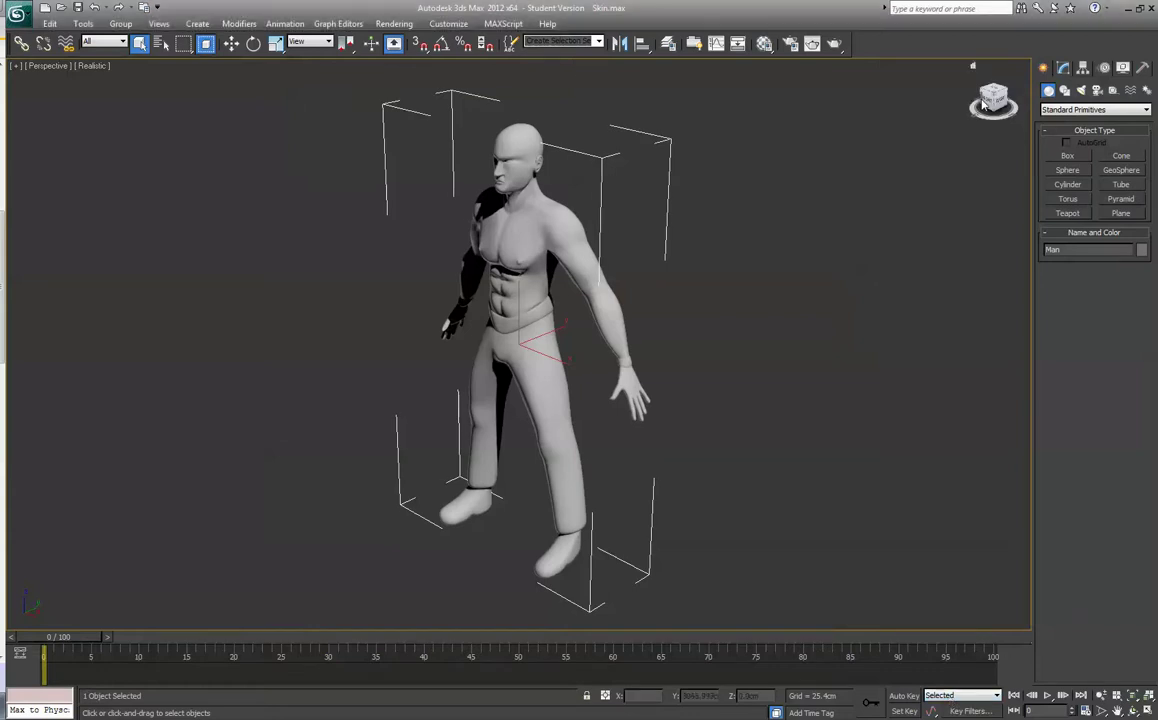
# Step: Create a biped in the Left viewport, sized from the character's feet to the top of the head, about 567 cm tall
pyautogui.keyDown('alt'); pyautogui.moveTo(800, 270); pyautogui.dragTo(842, 262, button='middle'); pyautogui.keyUp('alt')
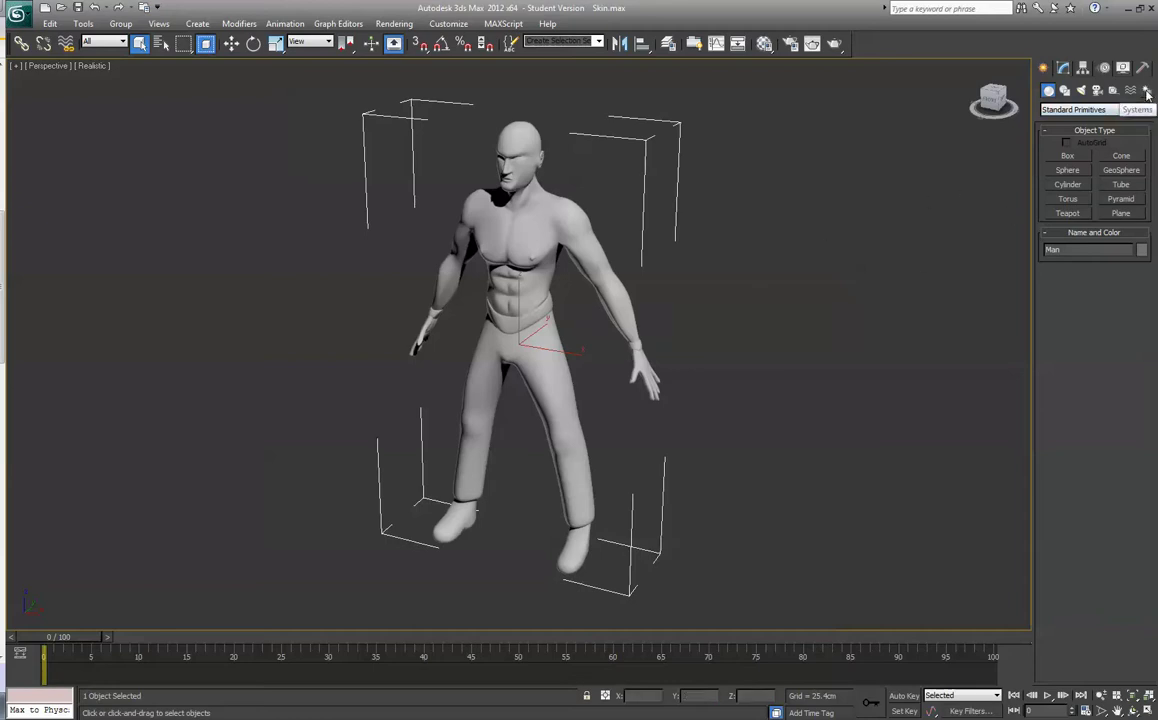
pyautogui.click(1147, 91)
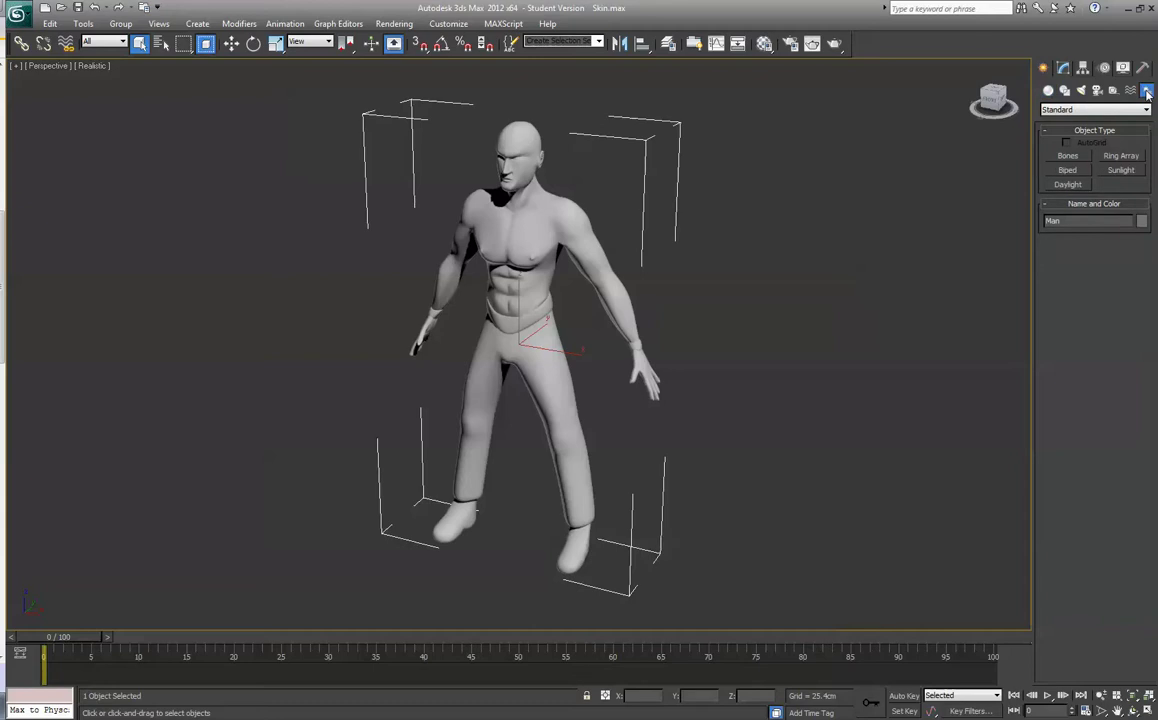
pyautogui.click(1068, 171)
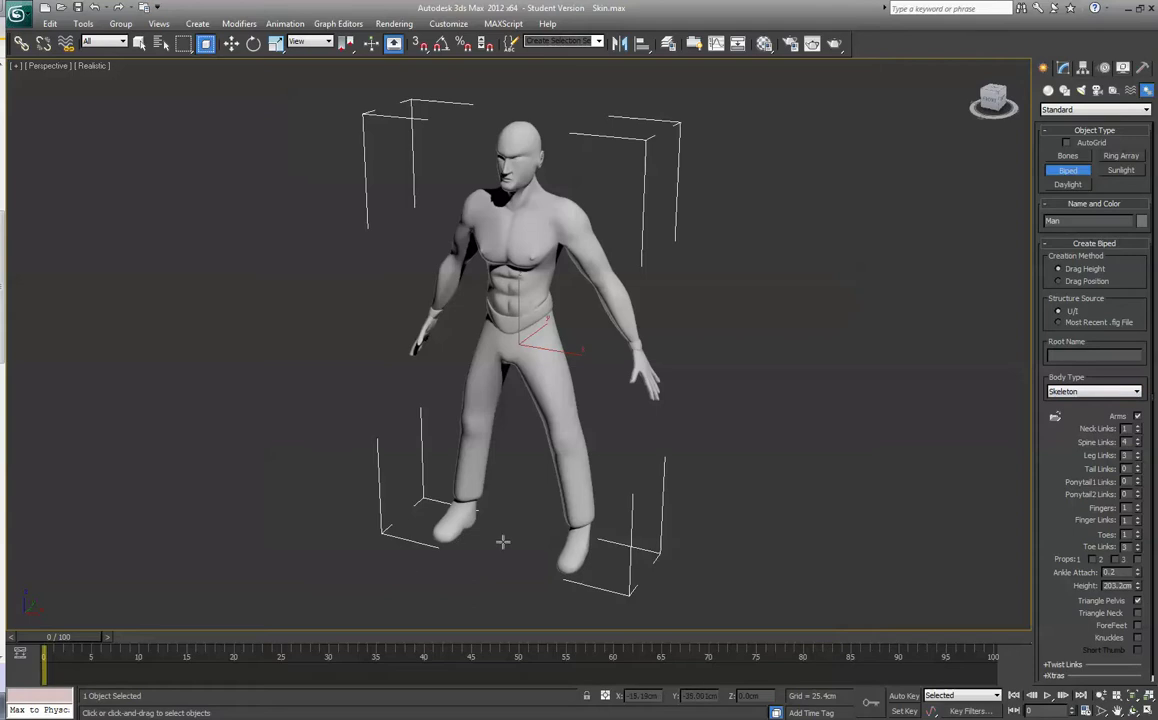
pyautogui.hotkey('alt', 'w')
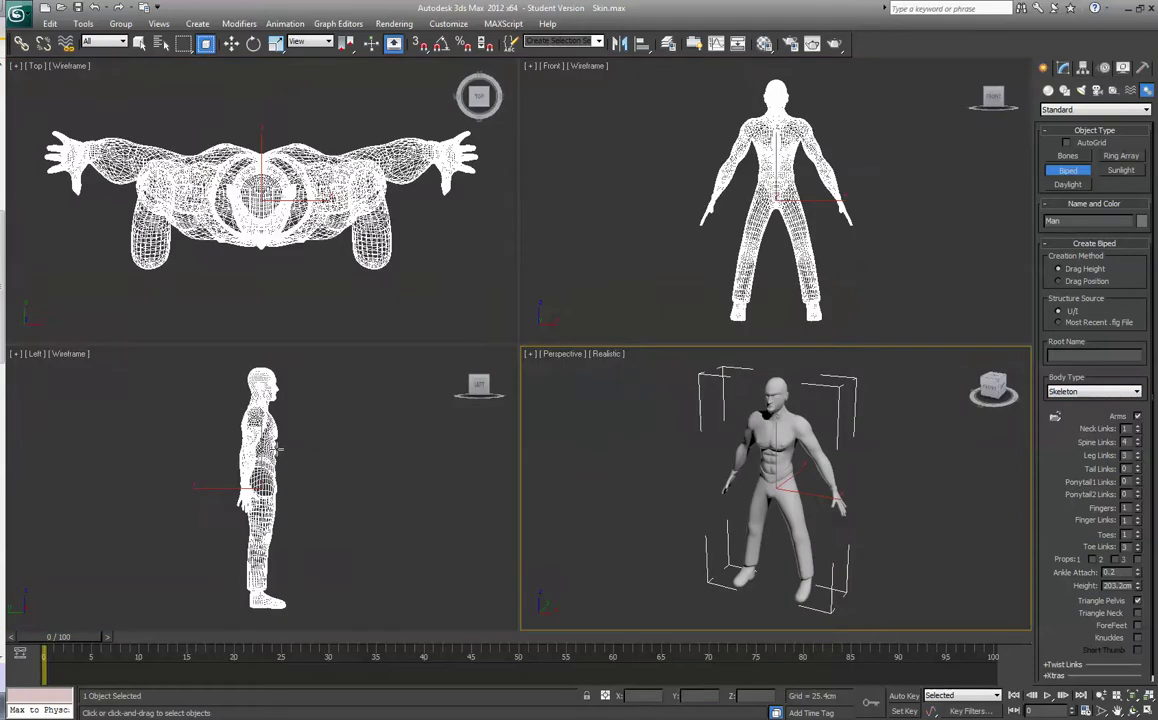
pyautogui.moveTo(258, 602); pyautogui.dragTo(268, 370)
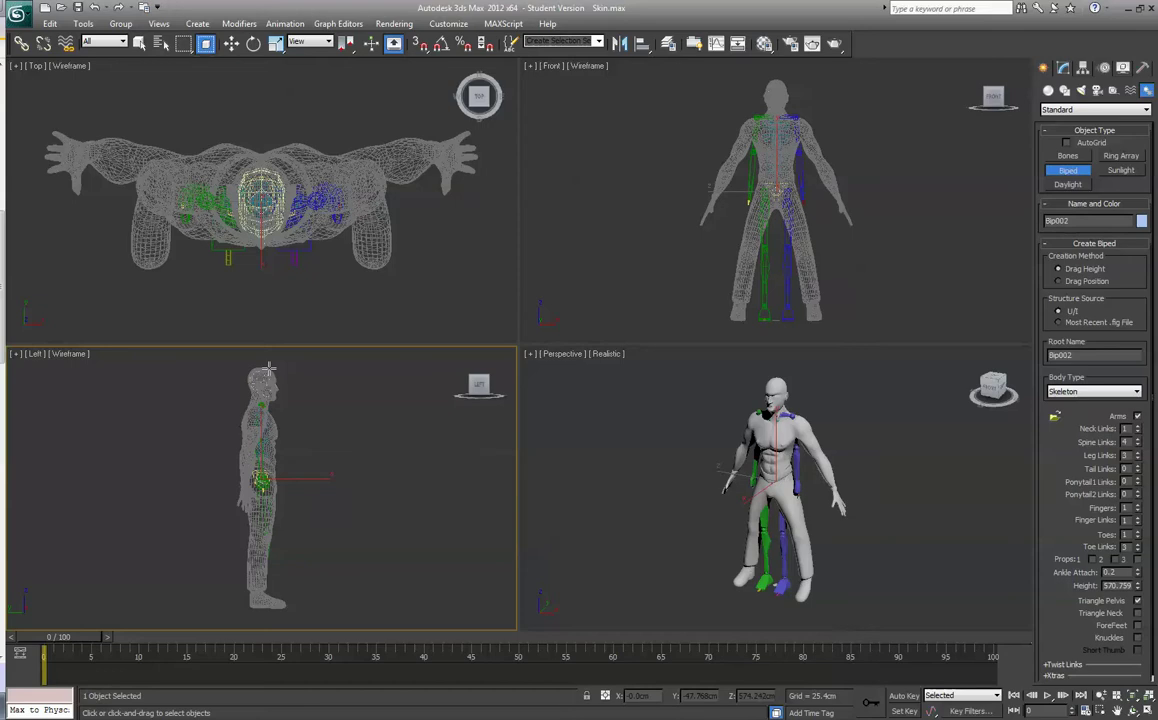
pyautogui.moveTo(268, 370); pyautogui.dragTo(272, 369)
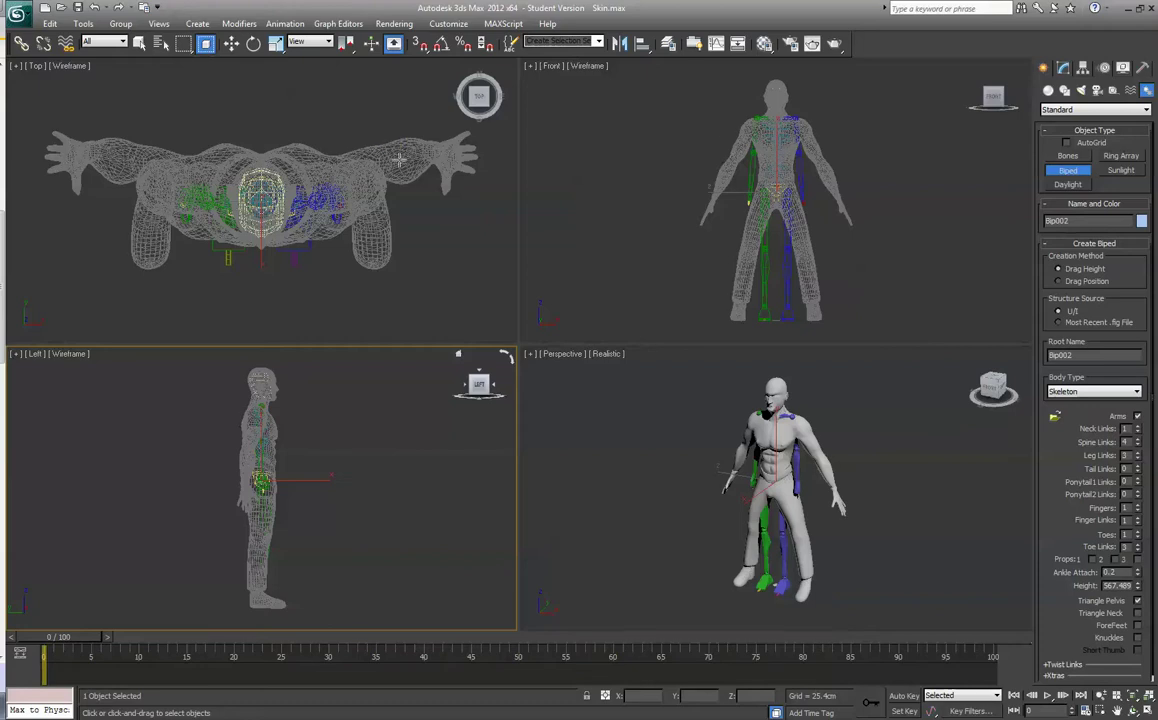
# Step: Set the 02___Default material's opacity to 33, assign it to the Man mesh, and maximize the Perspective viewport
pyautogui.click(764, 43)
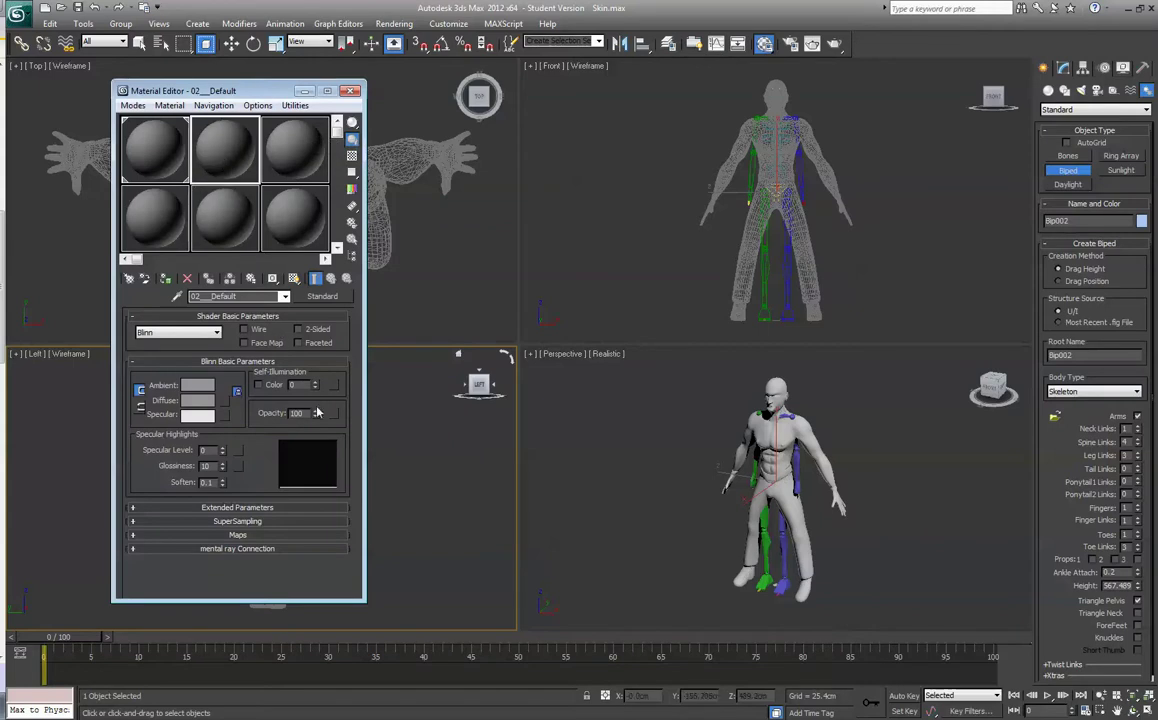
pyautogui.moveTo(311, 414); pyautogui.dragTo(176, 400)
pyautogui.write('33')
pyautogui.press('Return')
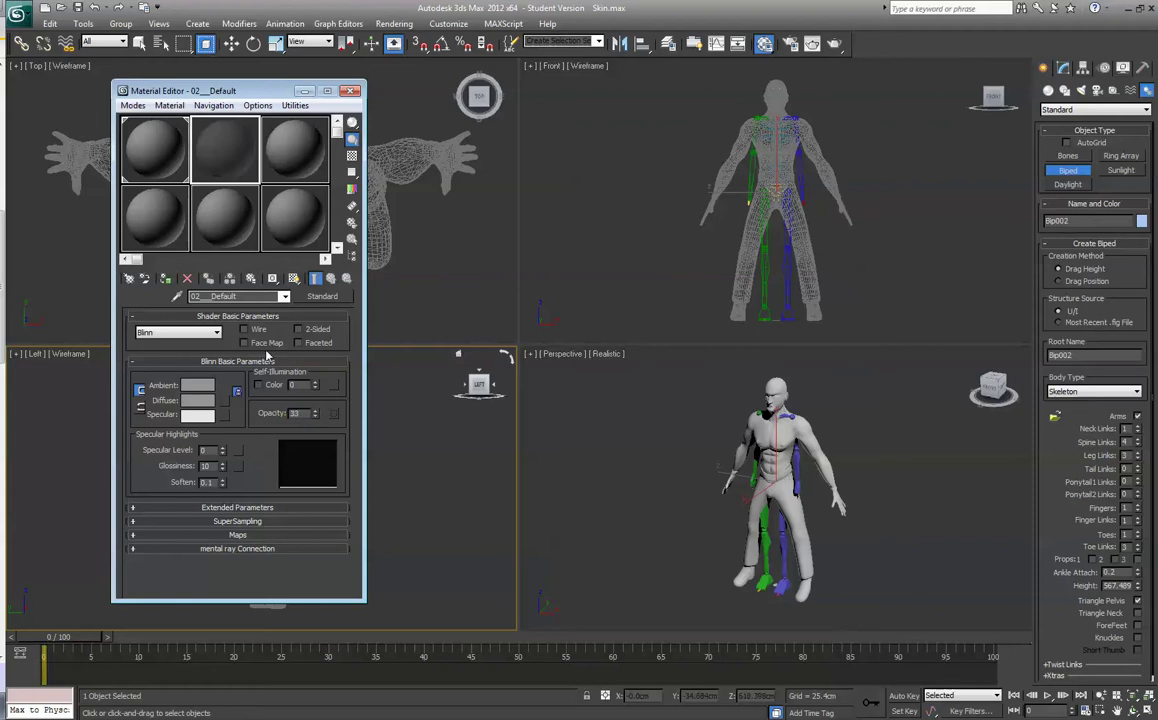
pyautogui.moveTo(219, 152); pyautogui.dragTo(752, 432)
pyautogui.click(591, 418)
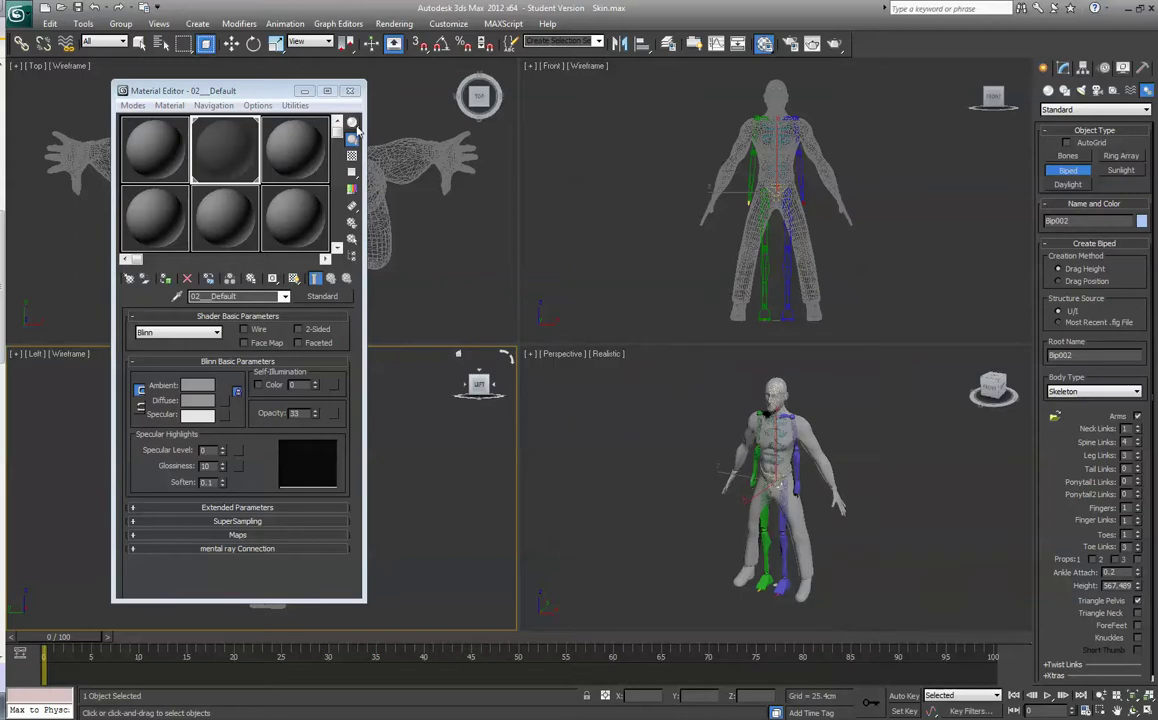
pyautogui.click(351, 92)
pyautogui.rightClick(607, 445)
pyautogui.hotkey('alt', 'w')
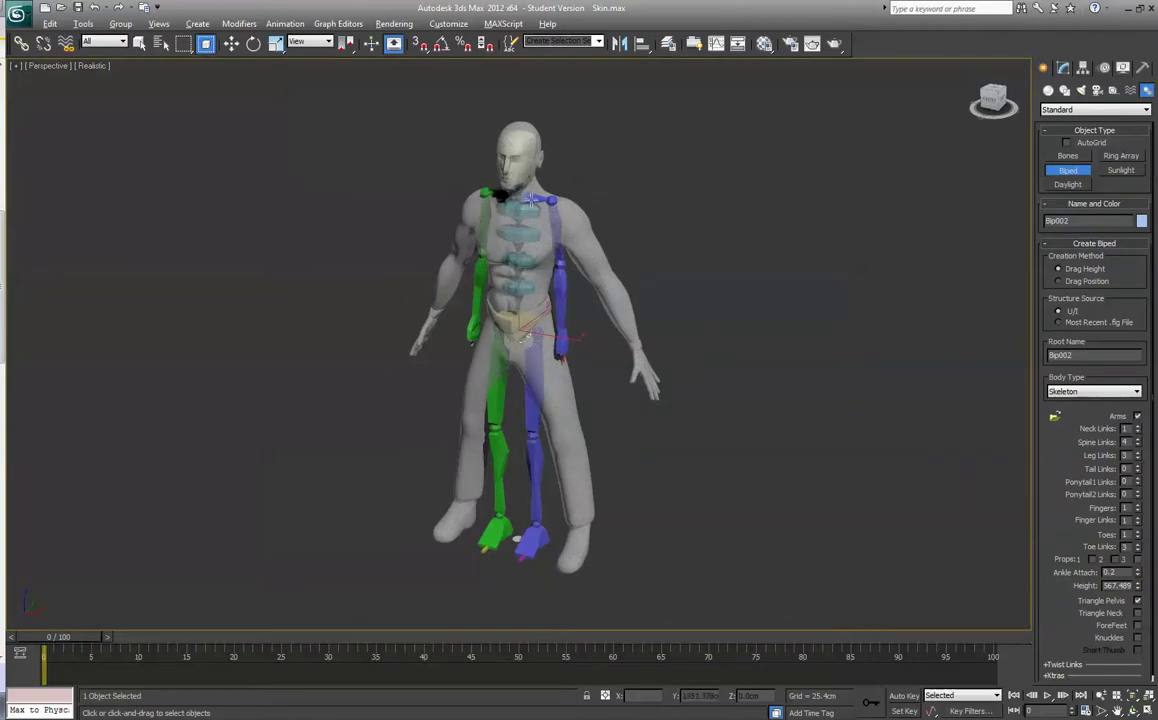
# Step: Leave biped creation and freeze the transparent Man mesh
pyautogui.click(582, 237)
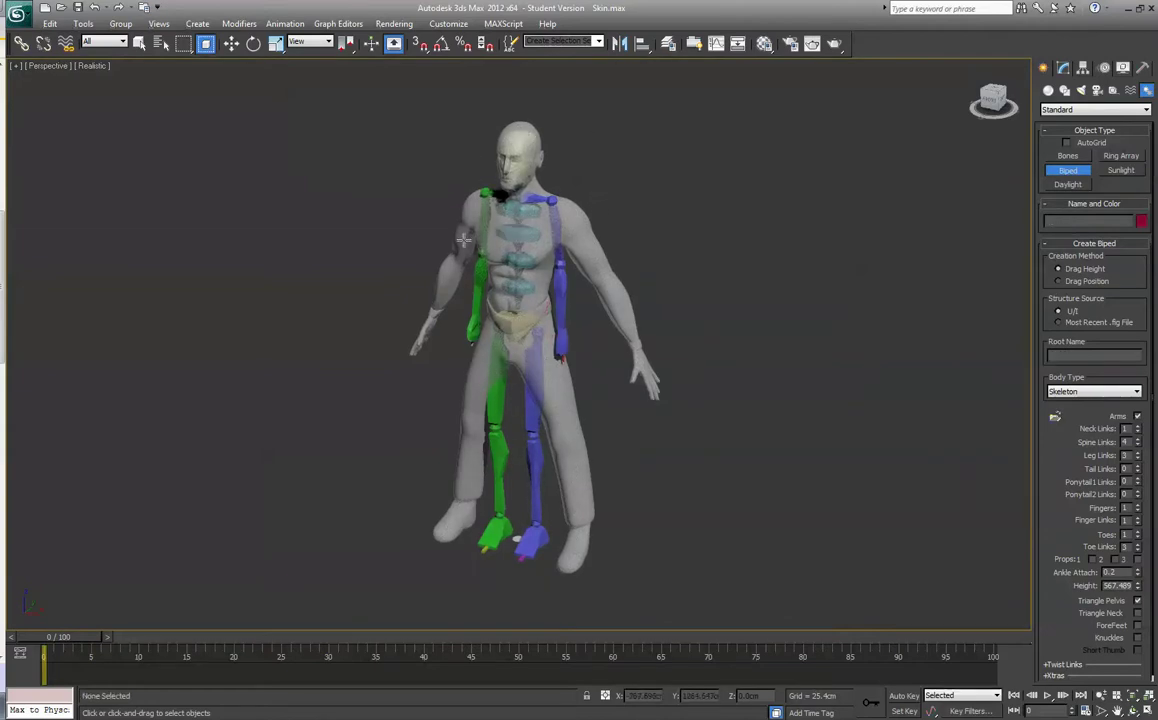
pyautogui.press('q')
pyautogui.rightClick(576, 231)
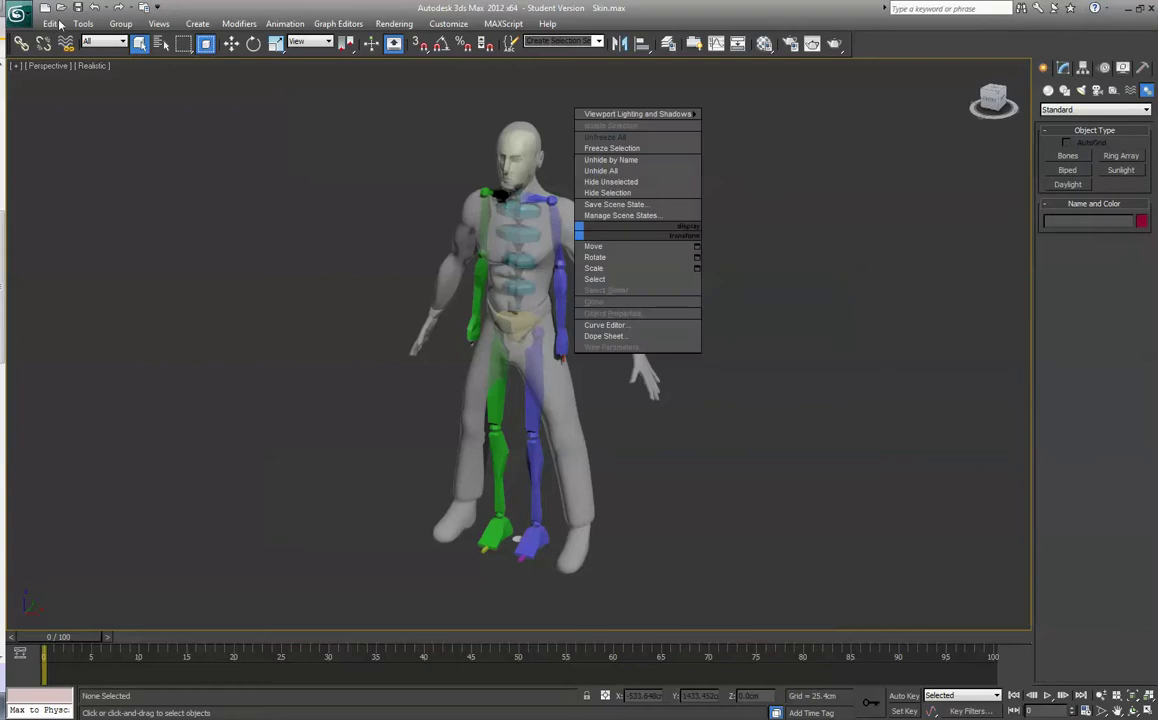
pyautogui.click(231, 44)
pyautogui.click(536, 236)
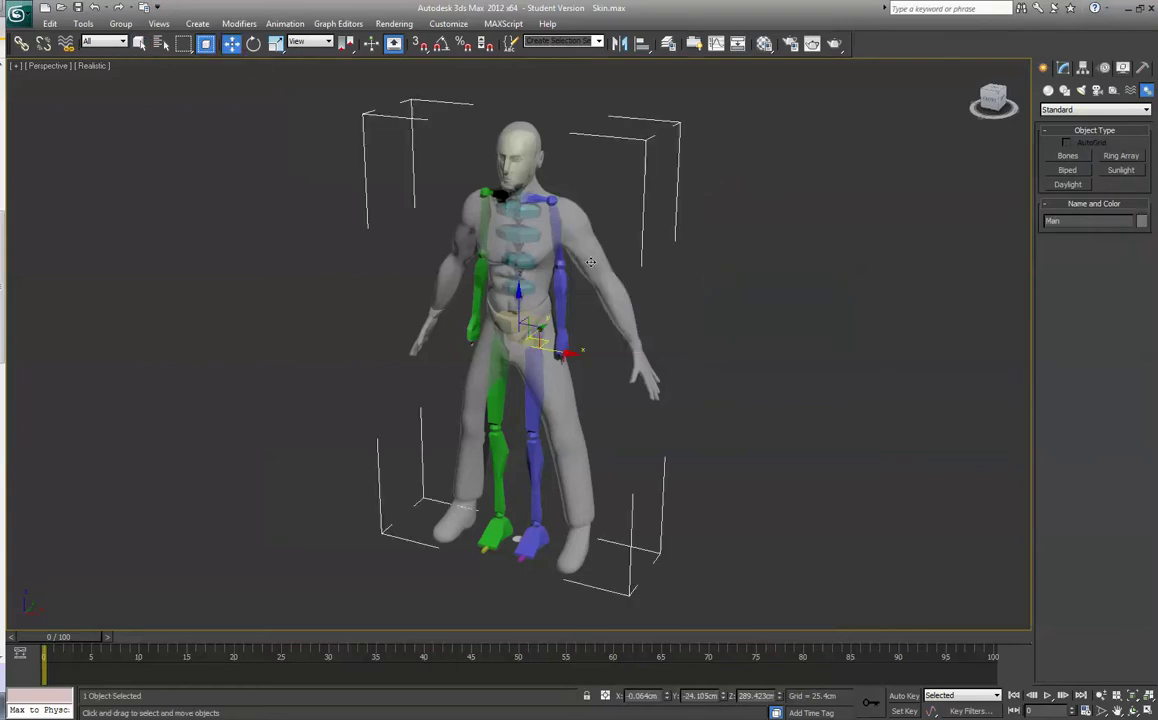
pyautogui.rightClick(588, 241)
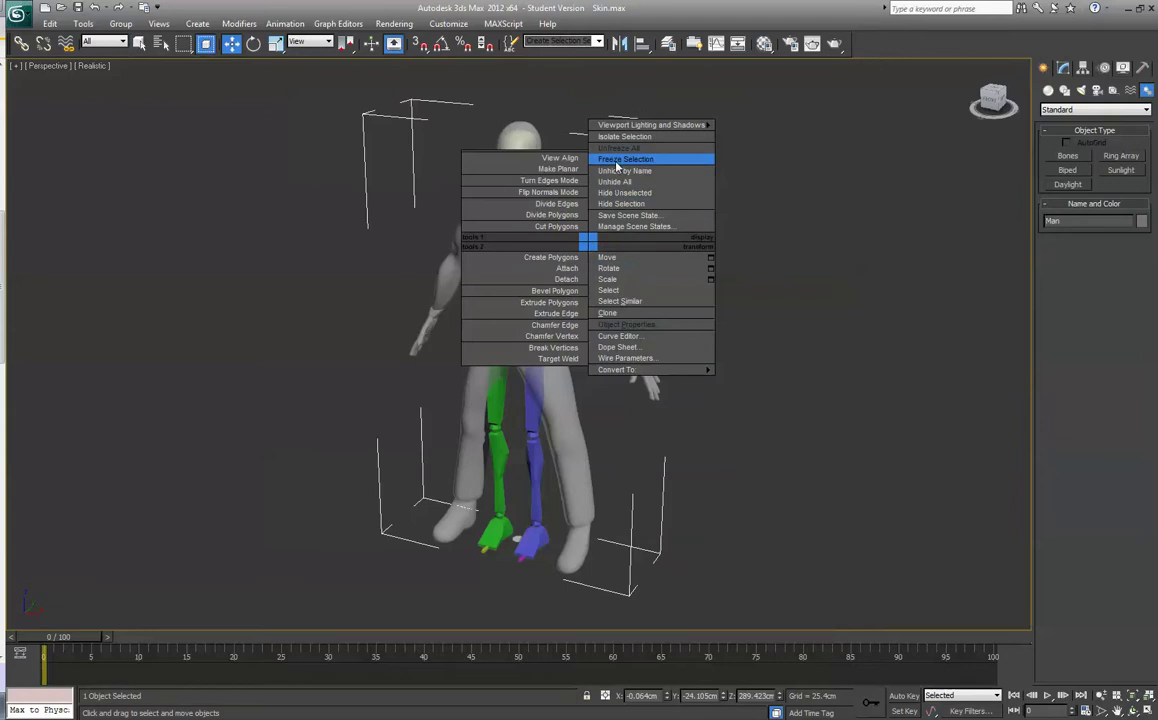
pyautogui.click(625, 159)
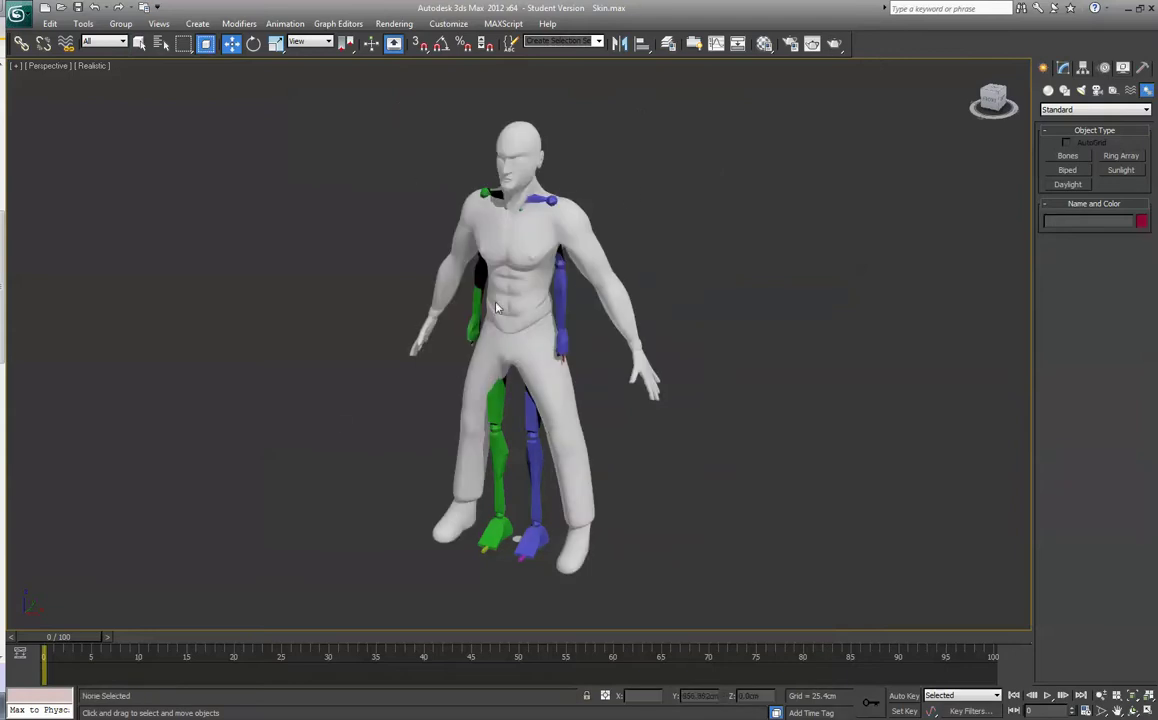
# Step: Unfreeze all objects in the scene
pyautogui.rightClick(499, 237)
pyautogui.press('Escape')
pyautogui.rightClick(514, 237)
pyautogui.click(540, 176)
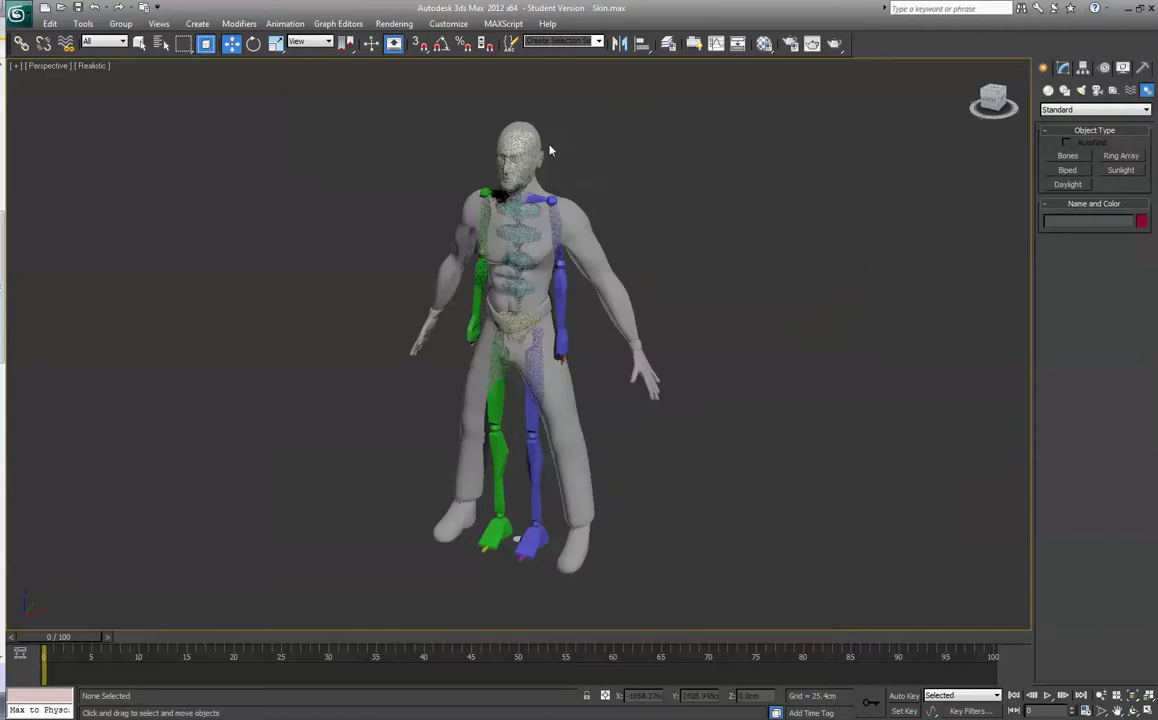
# Step: Turn off Show Frozen in Gray in the Man mesh's object properties and freeze the mesh
pyautogui.click(588, 261)
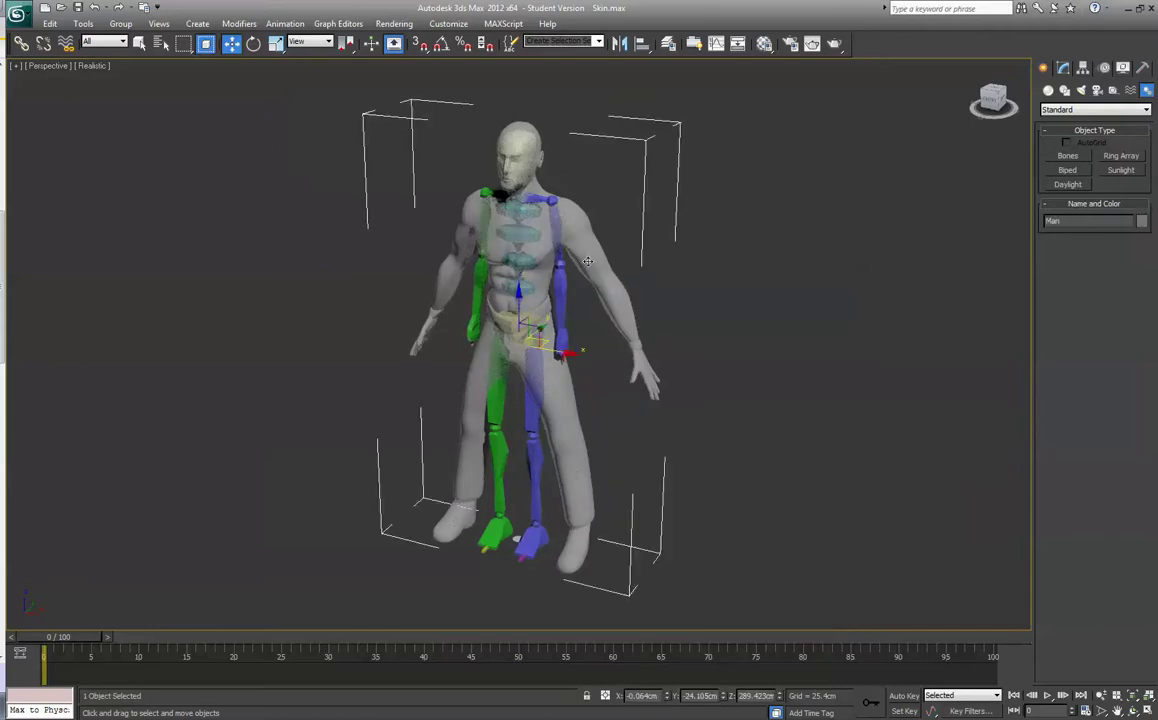
pyautogui.rightClick(584, 257)
pyautogui.click(628, 340)
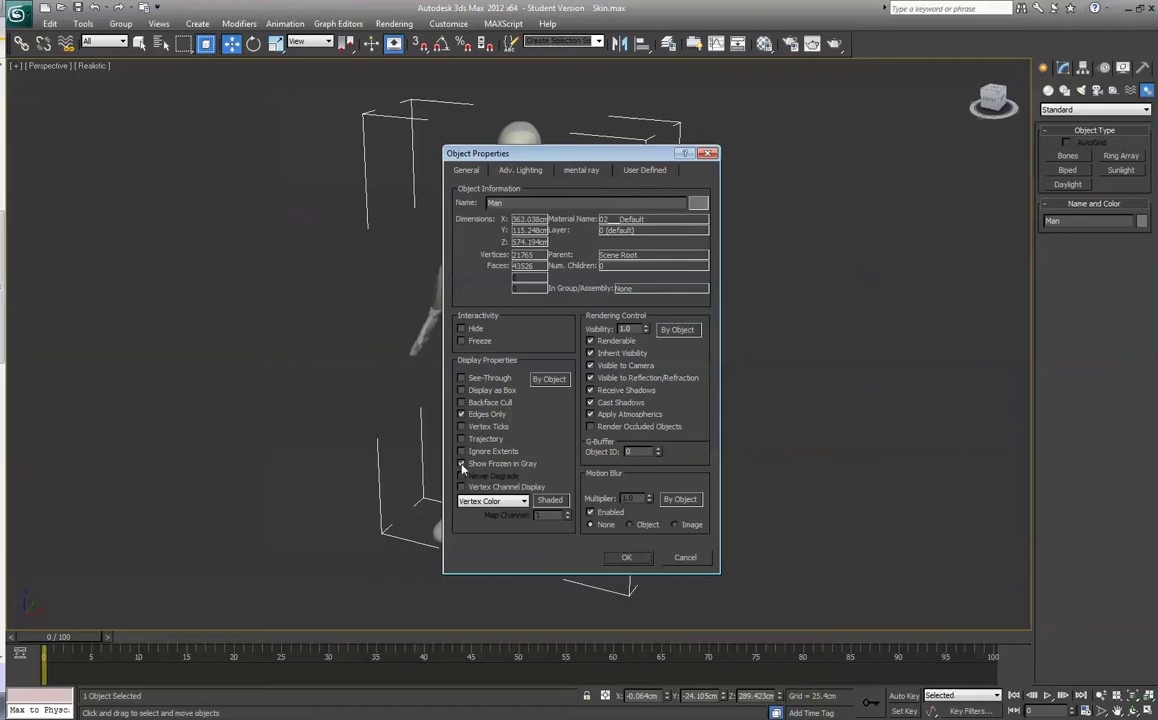
pyautogui.click(624, 557)
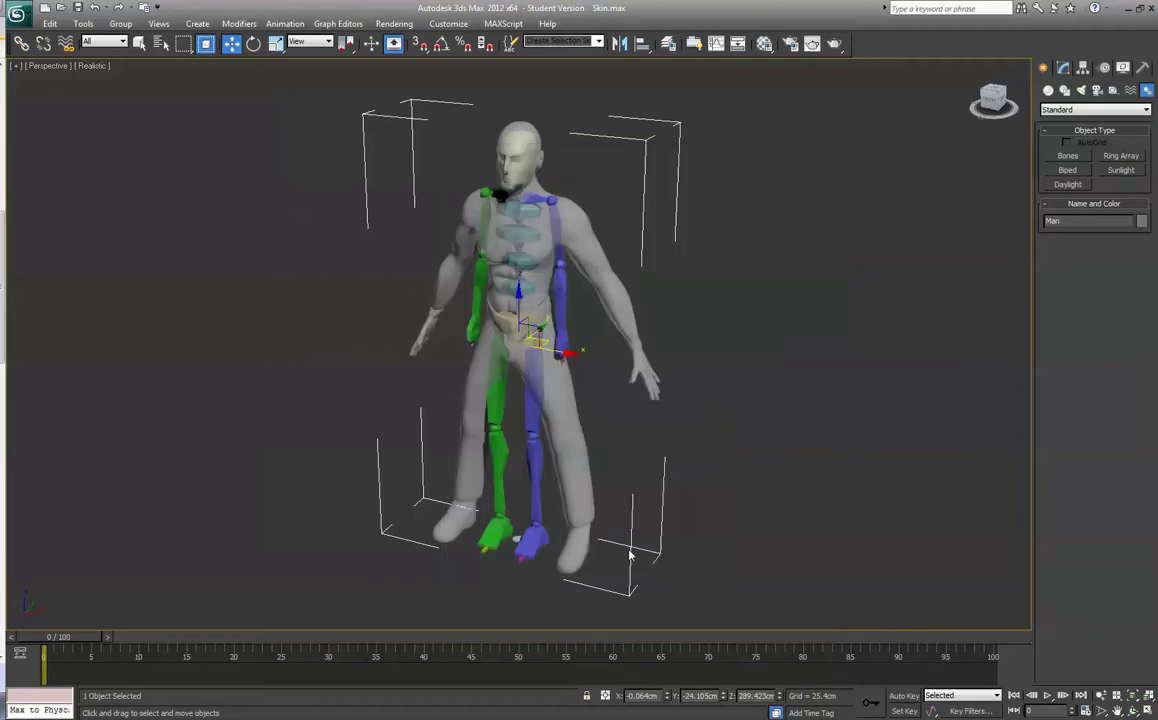
pyautogui.rightClick(583, 253)
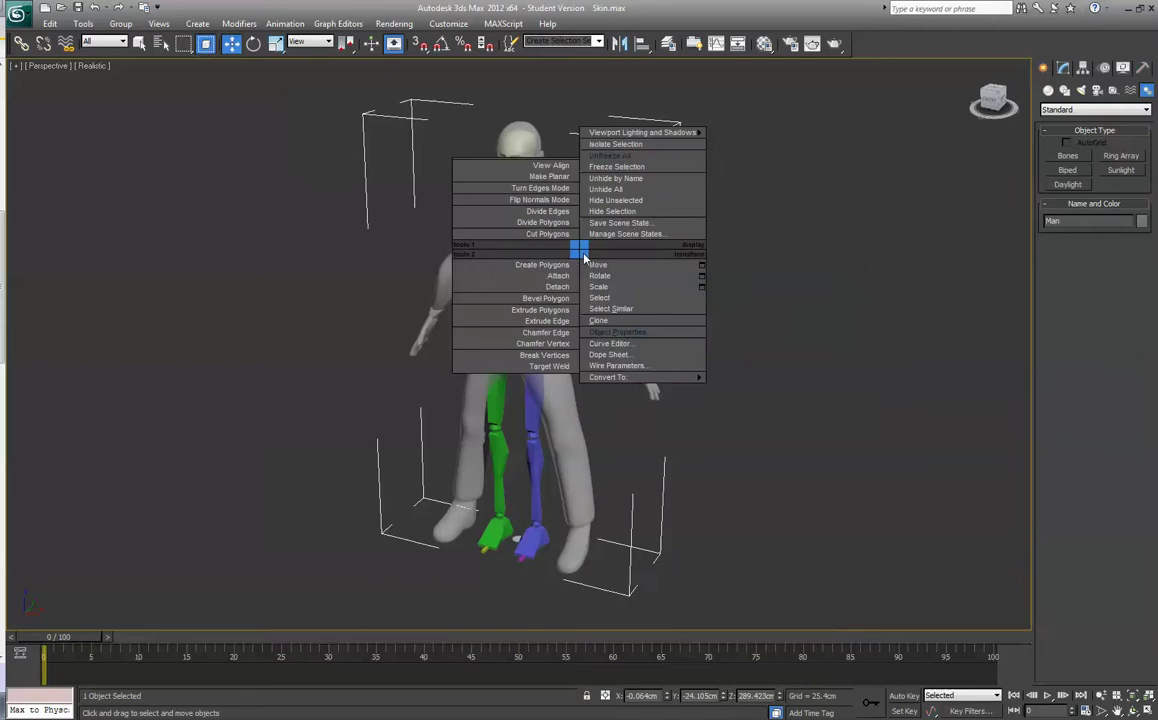
pyautogui.click(612, 166)
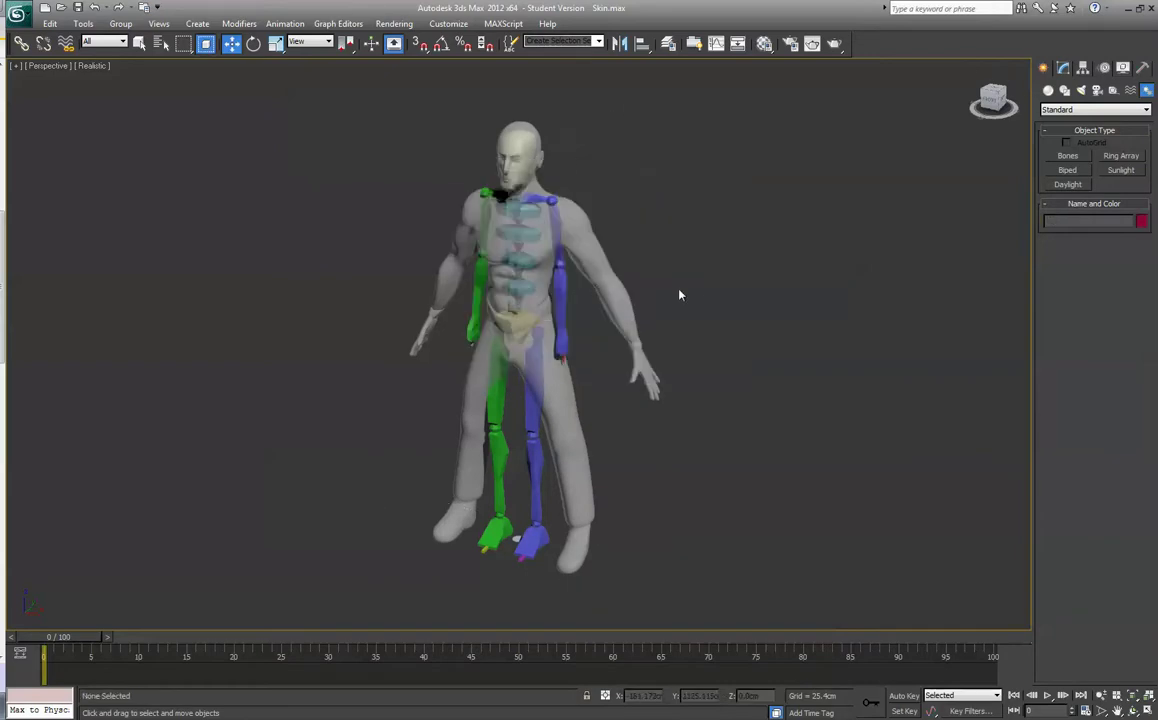
pyautogui.scroll(3, 677, 297)
pyautogui.scroll(-3, 677, 297)
pyautogui.scroll(3, 677, 297)
pyautogui.scroll(-3, 685, 315)
pyautogui.scroll(3, 703, 380)
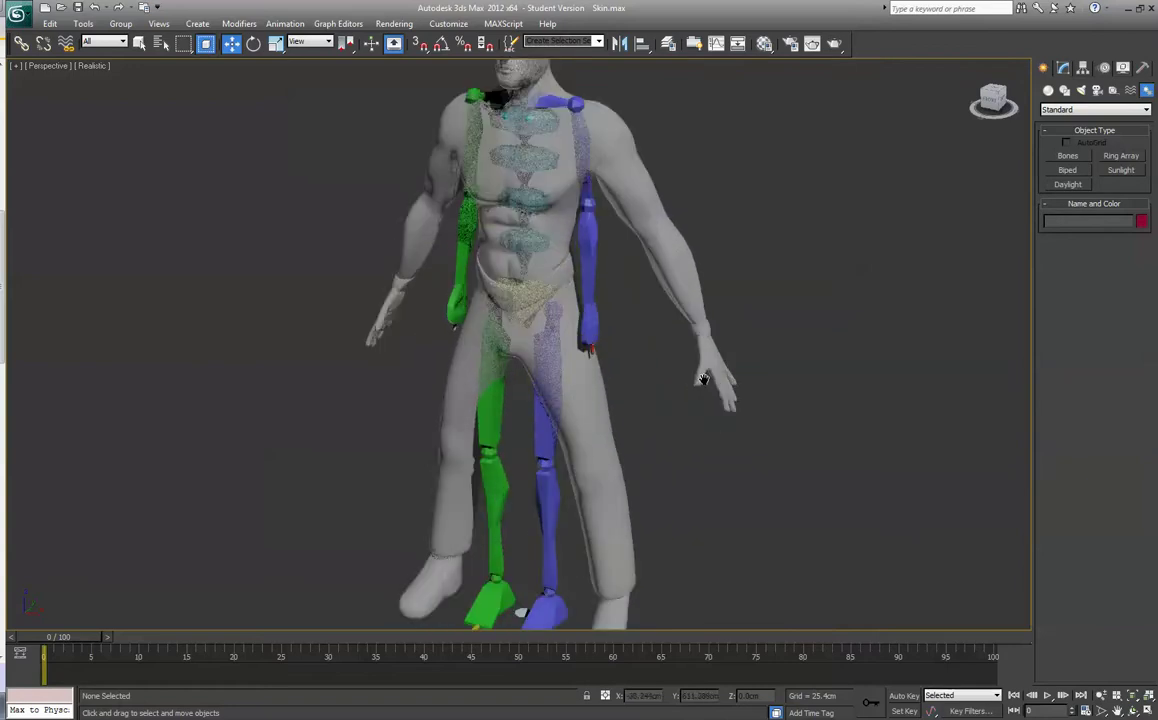
pyautogui.scroll(-3, 705, 374)
# Step: Enable Figure Mode for the biped and set its number of fingers to 0 in the structure settings
pyautogui.click(563, 270)
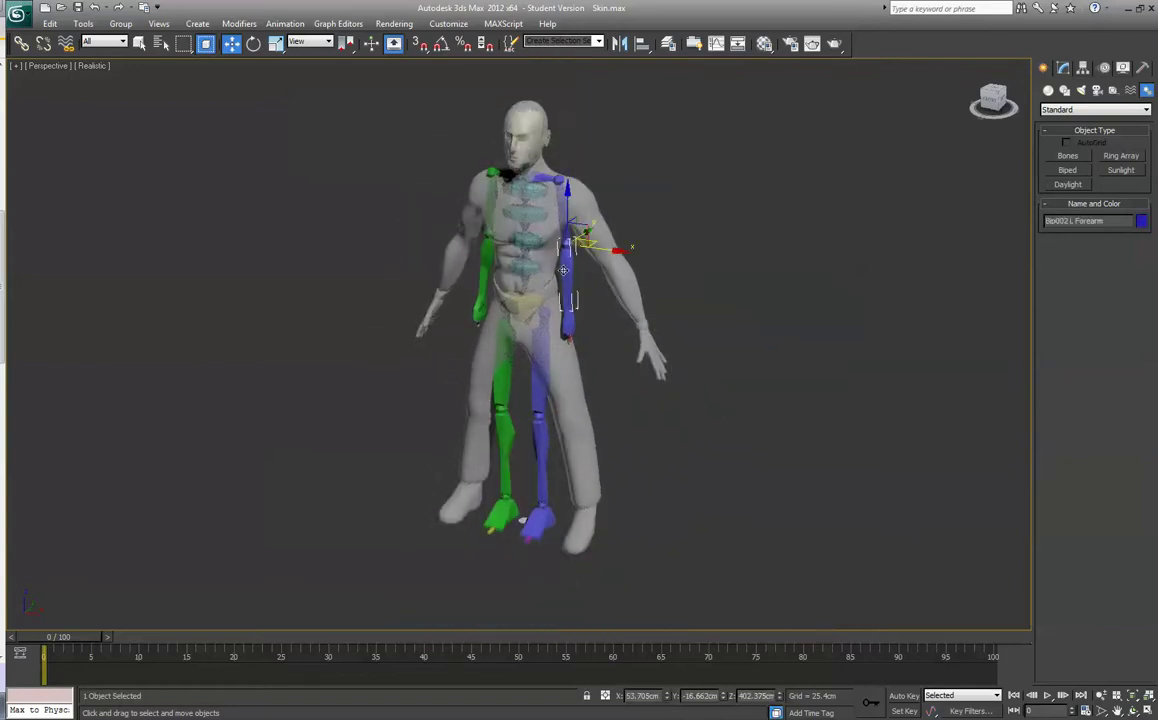
pyautogui.click(1104, 67)
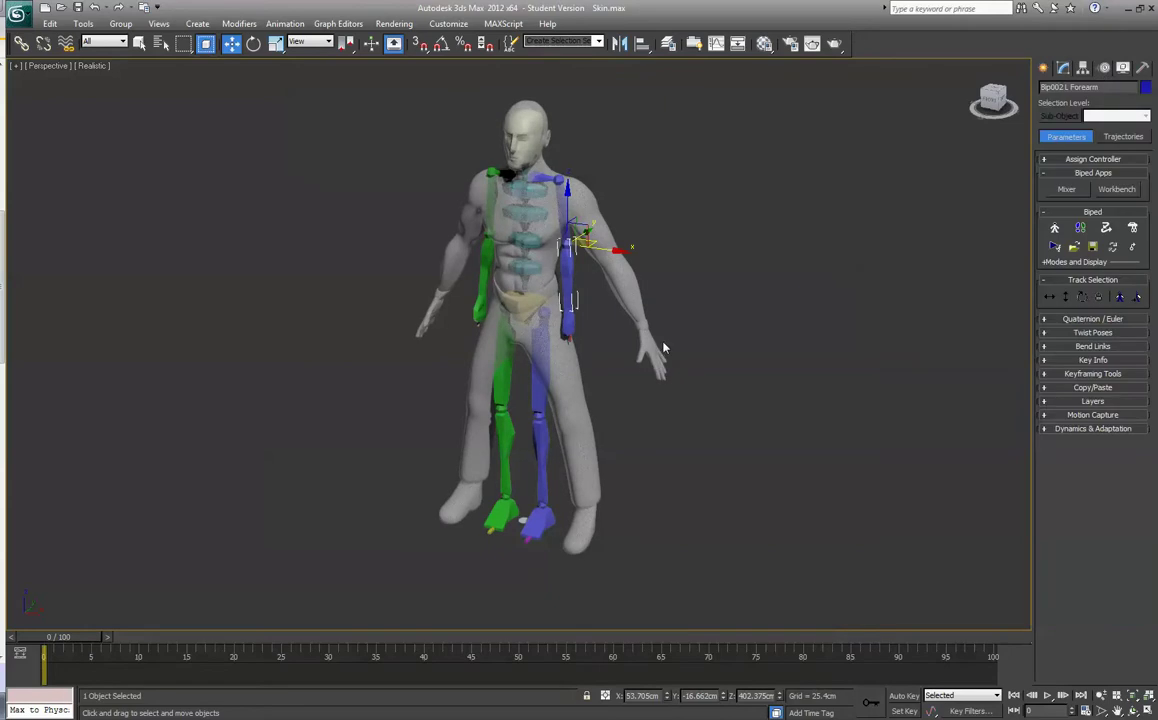
pyautogui.scroll(2, 731, 399)
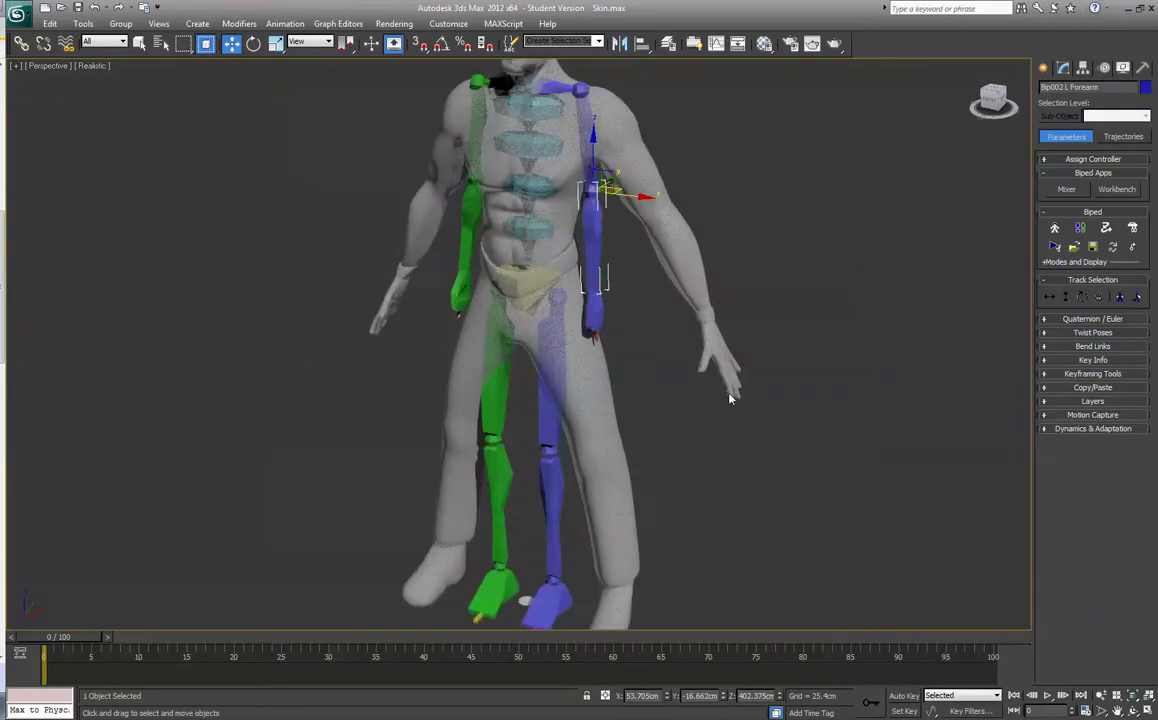
pyautogui.click(598, 307)
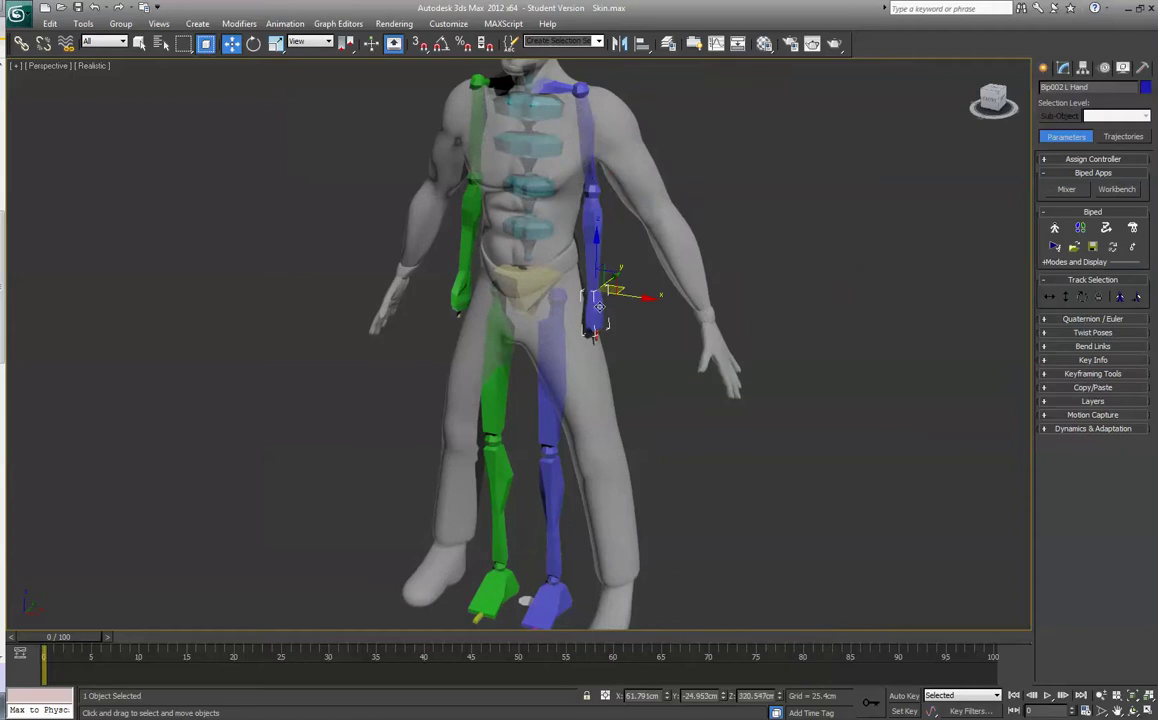
pyautogui.click(1057, 231)
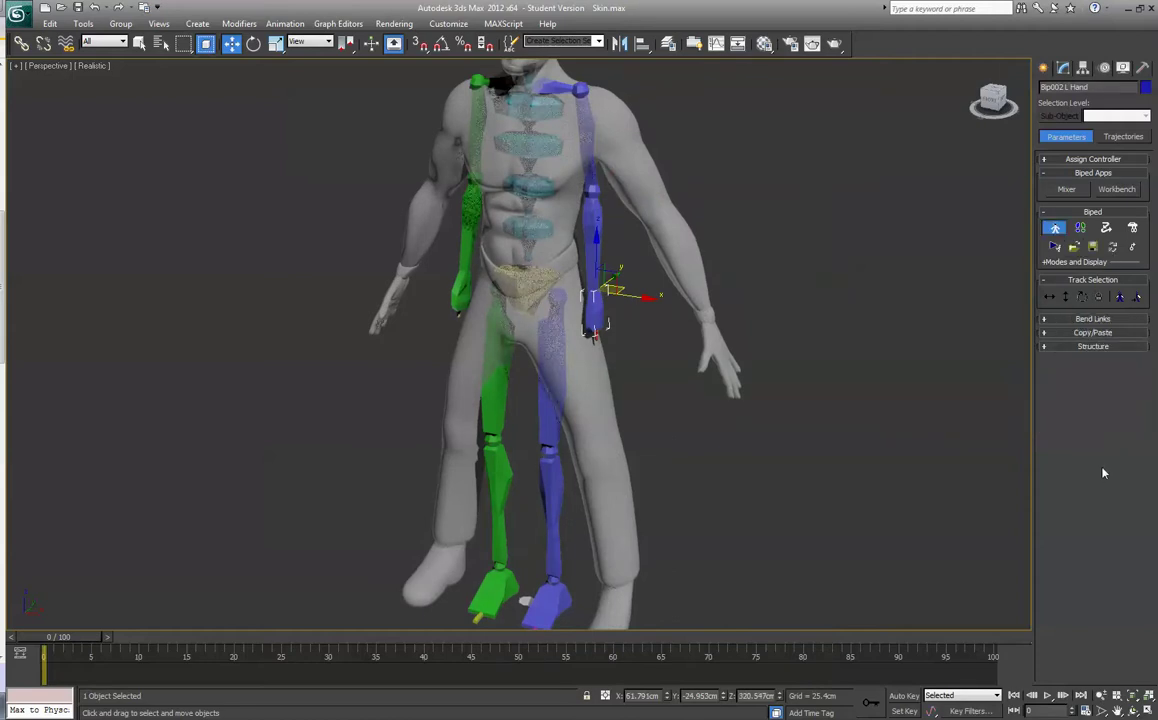
pyautogui.click(1046, 346)
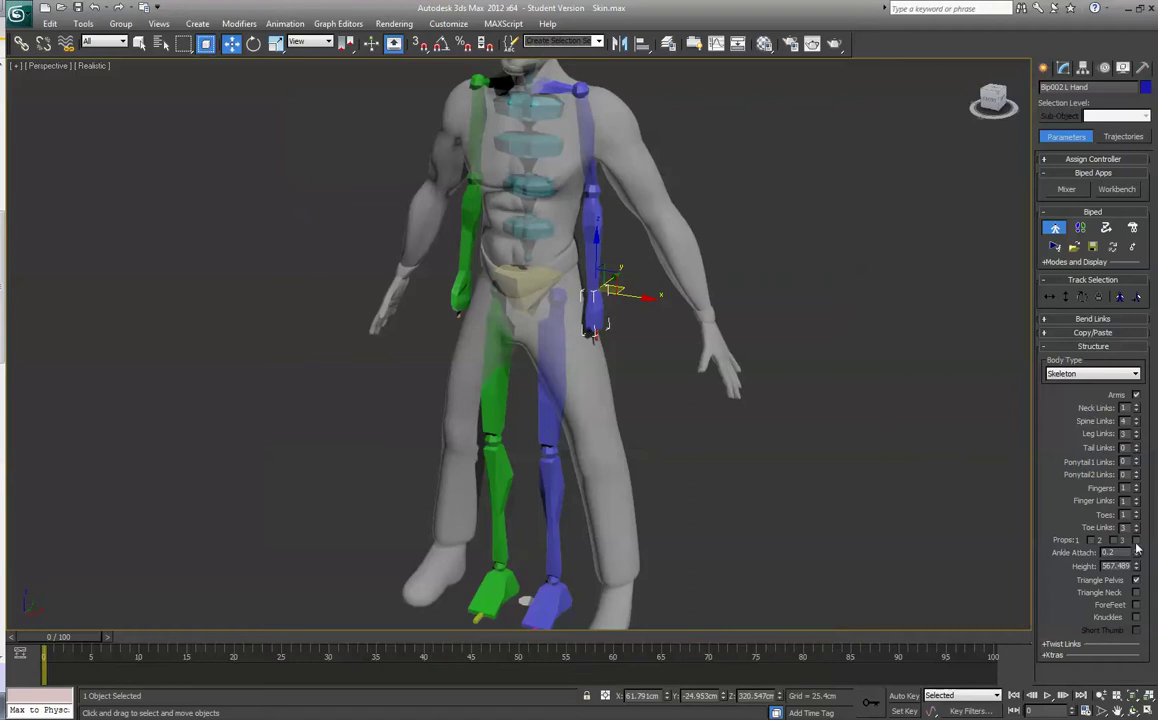
pyautogui.click(1137, 491)
# Step: Select the toe tip bones on both biped feet and activate uniform scaling for them
pyautogui.moveTo(838, 555); pyautogui.dragTo(814, 400, button='middle')
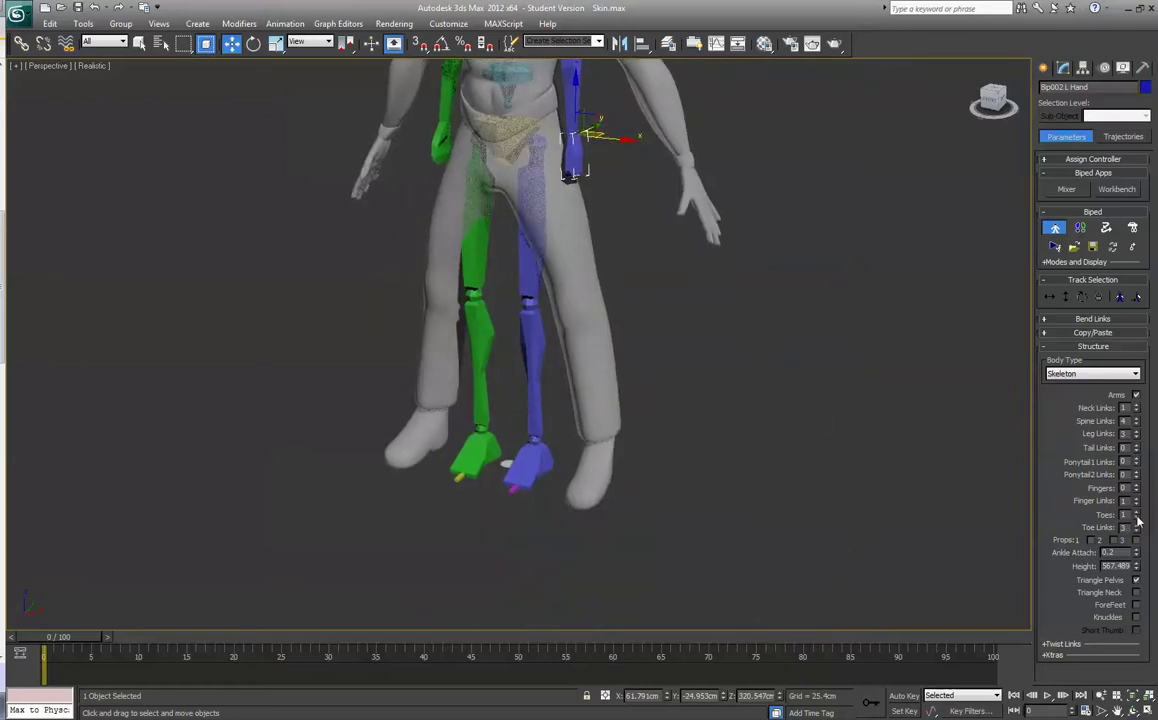
pyautogui.click(511, 491)
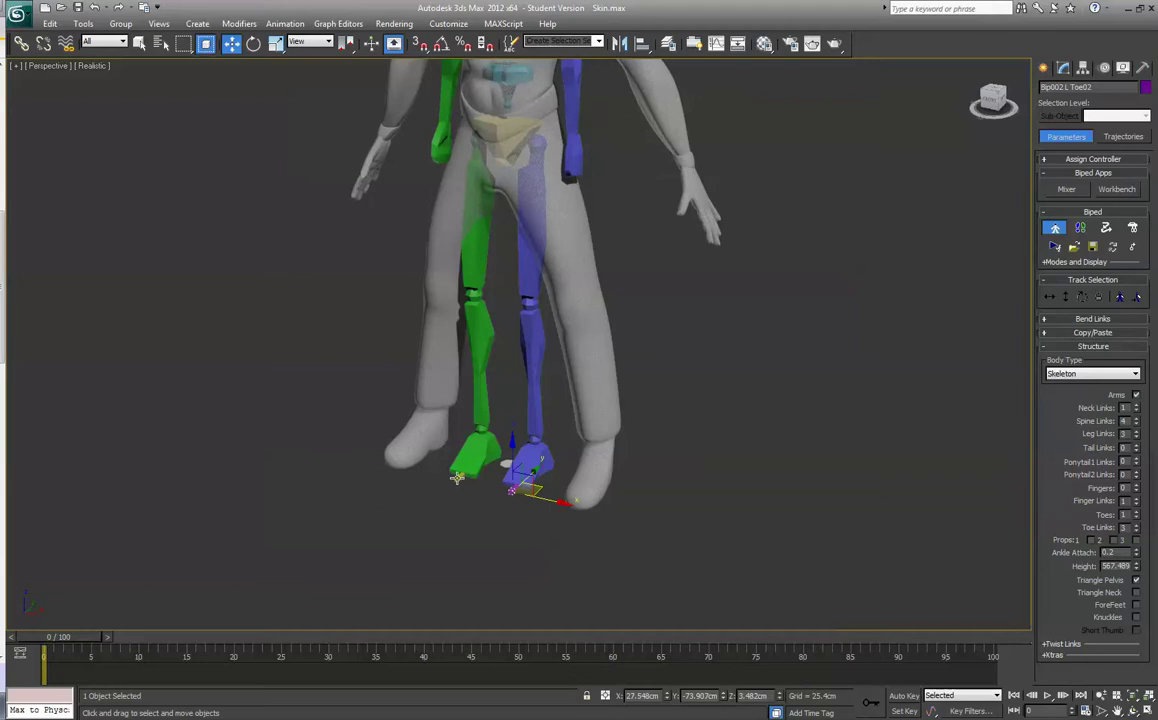
pyautogui.keyDown('ctrl'); pyautogui.click(459, 478); pyautogui.keyUp('ctrl')
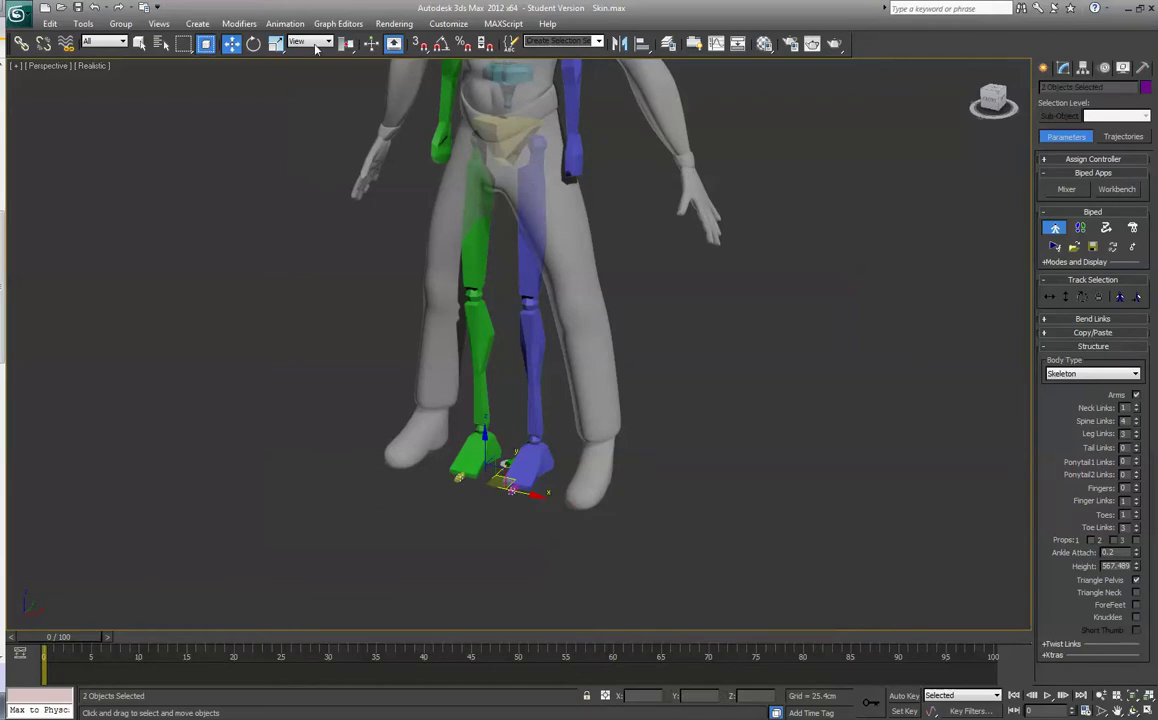
pyautogui.press('r')
pyautogui.moveTo(539, 495); pyautogui.dragTo(617, 529)
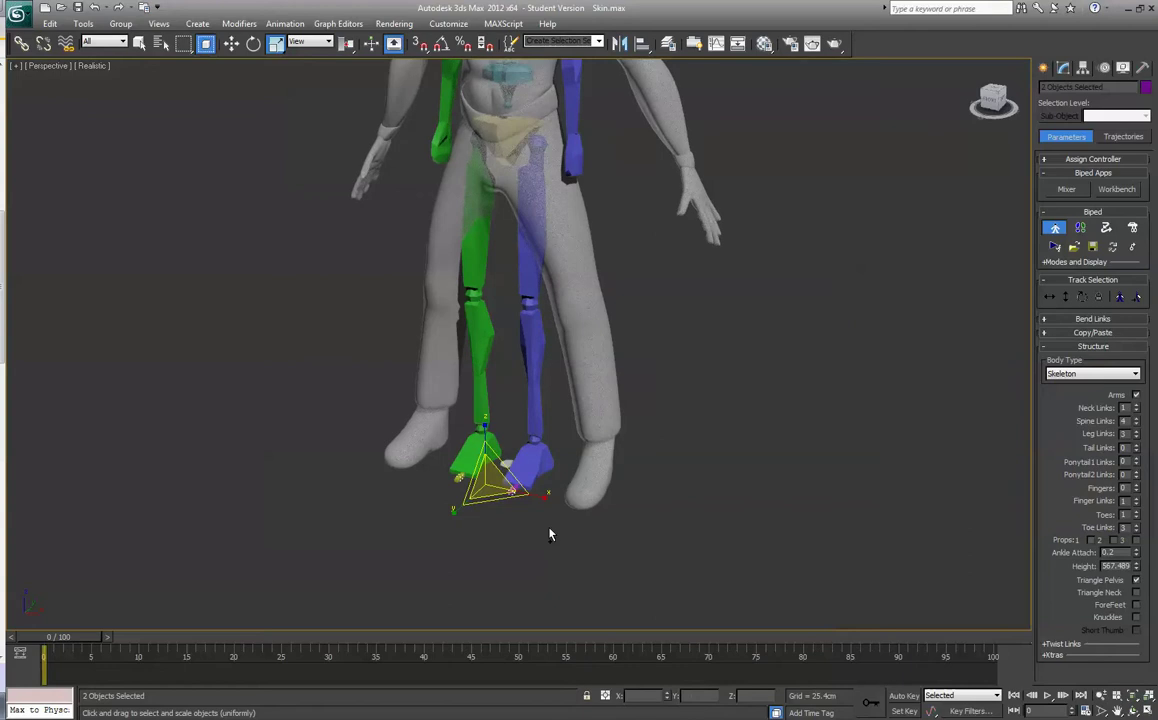
# Step: Try to widen the toe tip bones of both feet along their Z axis in the Parent coordinate system
pyautogui.click(328, 42)
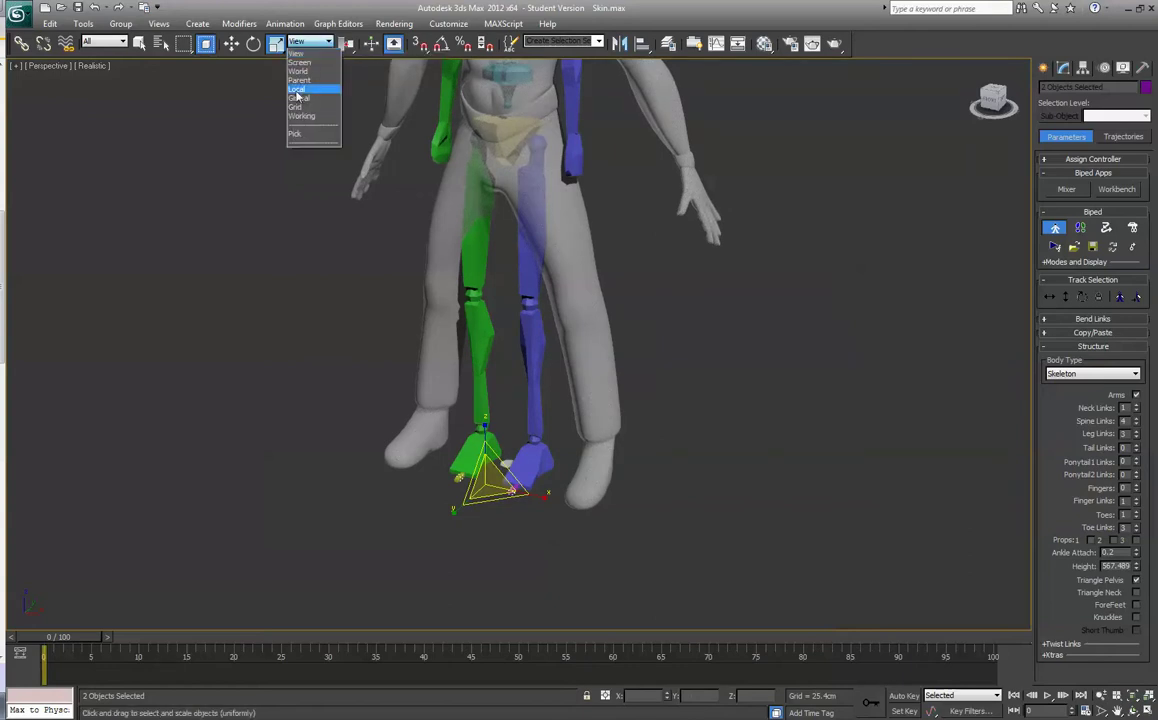
pyautogui.click(297, 90)
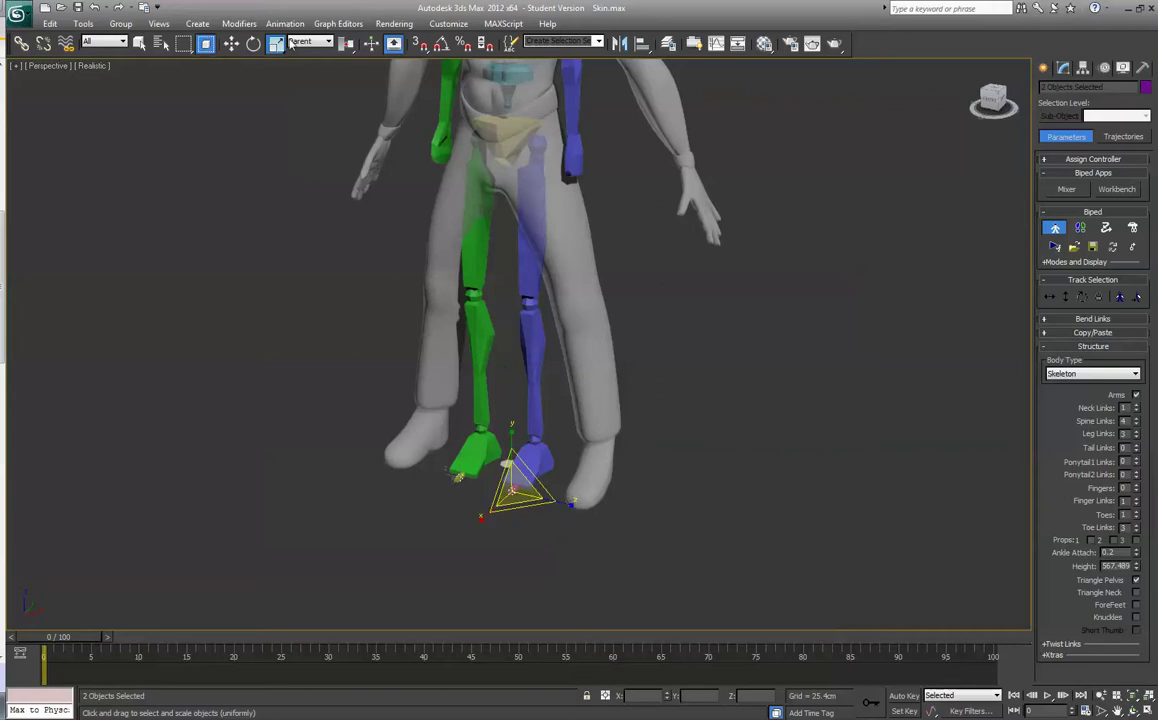
pyautogui.click(329, 44)
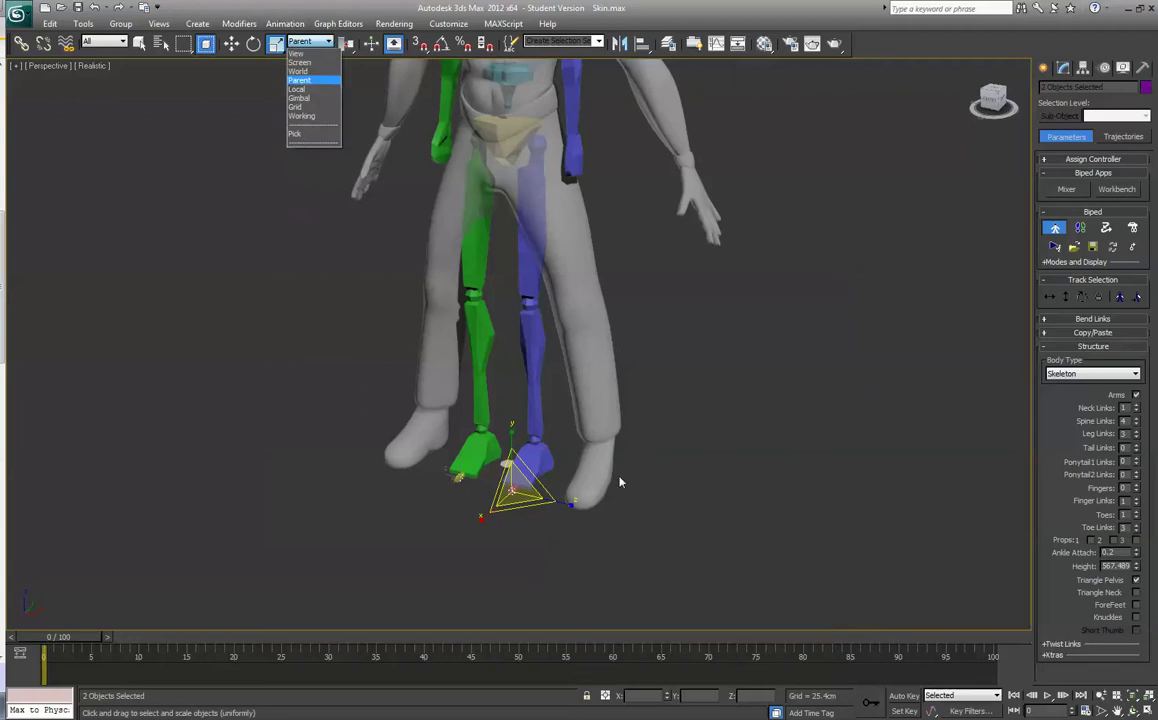
pyautogui.click(295, 41)
pyautogui.moveTo(568, 507); pyautogui.dragTo(768, 556)
pyautogui.scroll(4, 692, 563)
pyautogui.moveTo(692, 563); pyautogui.dragTo(667, 402, button='middle')
pyautogui.scroll(3, 659, 411)
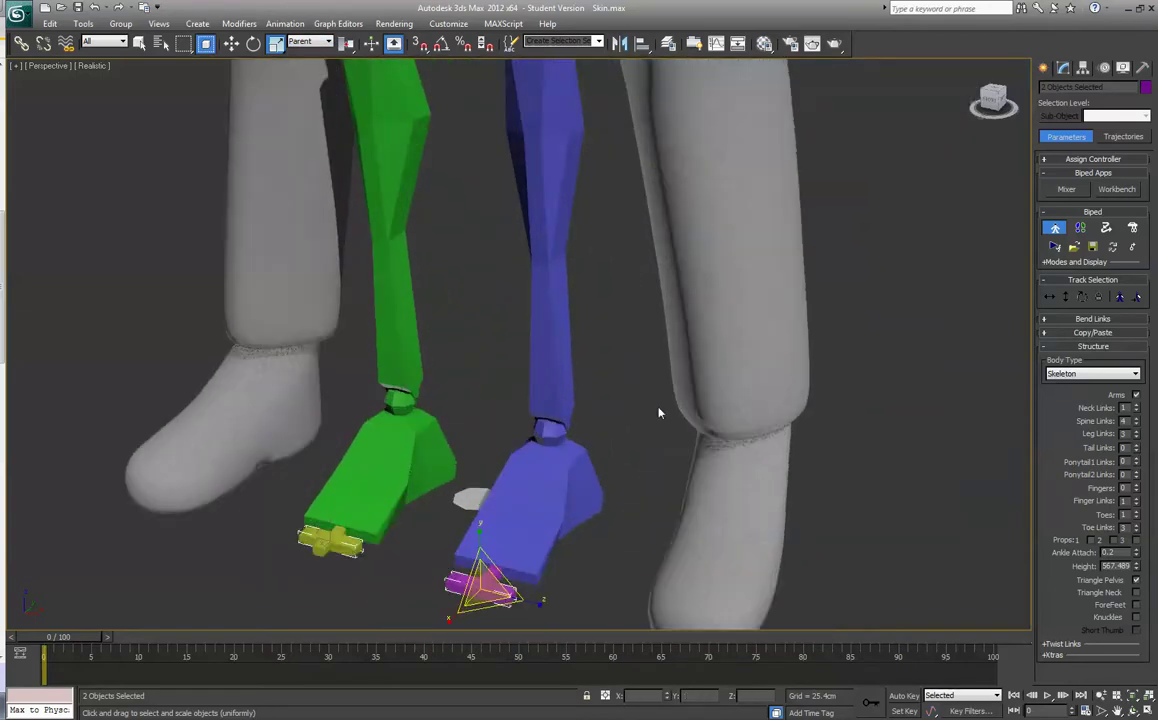
# Step: Set the biped's Toe Links to 1 and widen both toe bones to span the front of the feet
pyautogui.click(1136, 530)
pyautogui.click(1136, 530)
pyautogui.moveTo(546, 586); pyautogui.dragTo(765, 666)
pyautogui.hotkey('ctrl', 'z')
pyautogui.keyDown('ctrl'); pyautogui.click(329, 540); pyautogui.keyUp('ctrl')
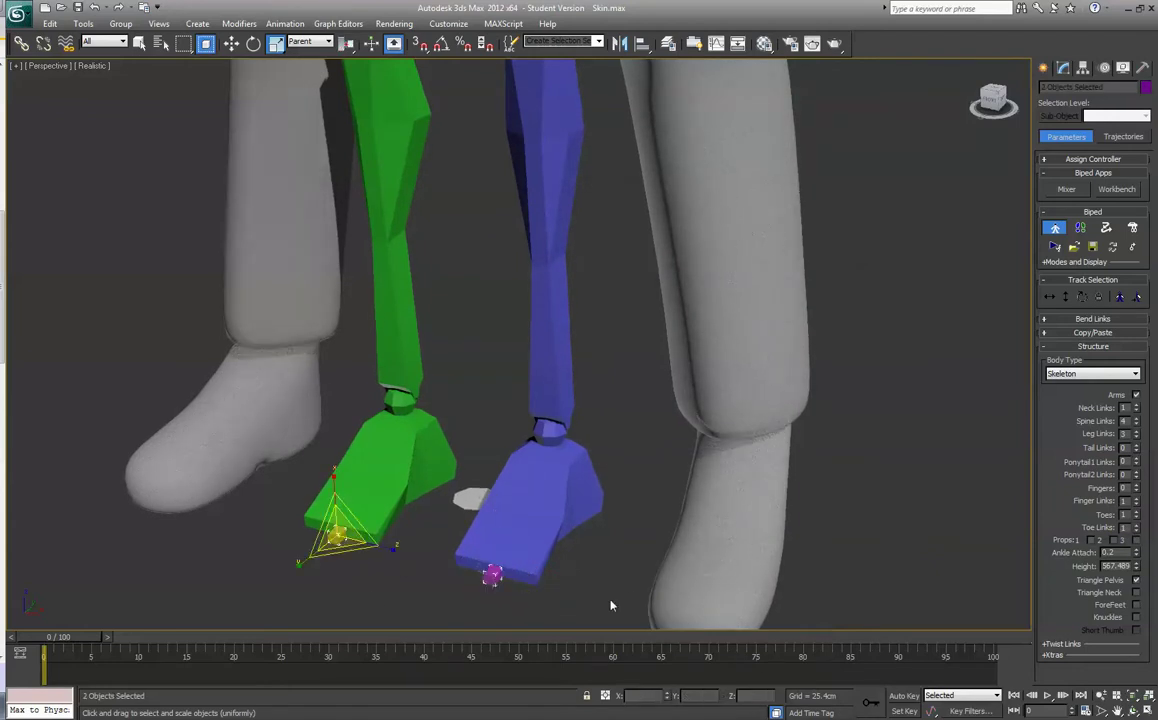
pyautogui.click(494, 576)
pyautogui.moveTo(529, 585); pyautogui.dragTo(815, 657)
# Step: Switch the reference coordinate system to Local and lengthen both toe bones forward along their X axis
pyautogui.moveTo(463, 607); pyautogui.dragTo(442, 631)
pyautogui.hotkey('ctrl', 'z')
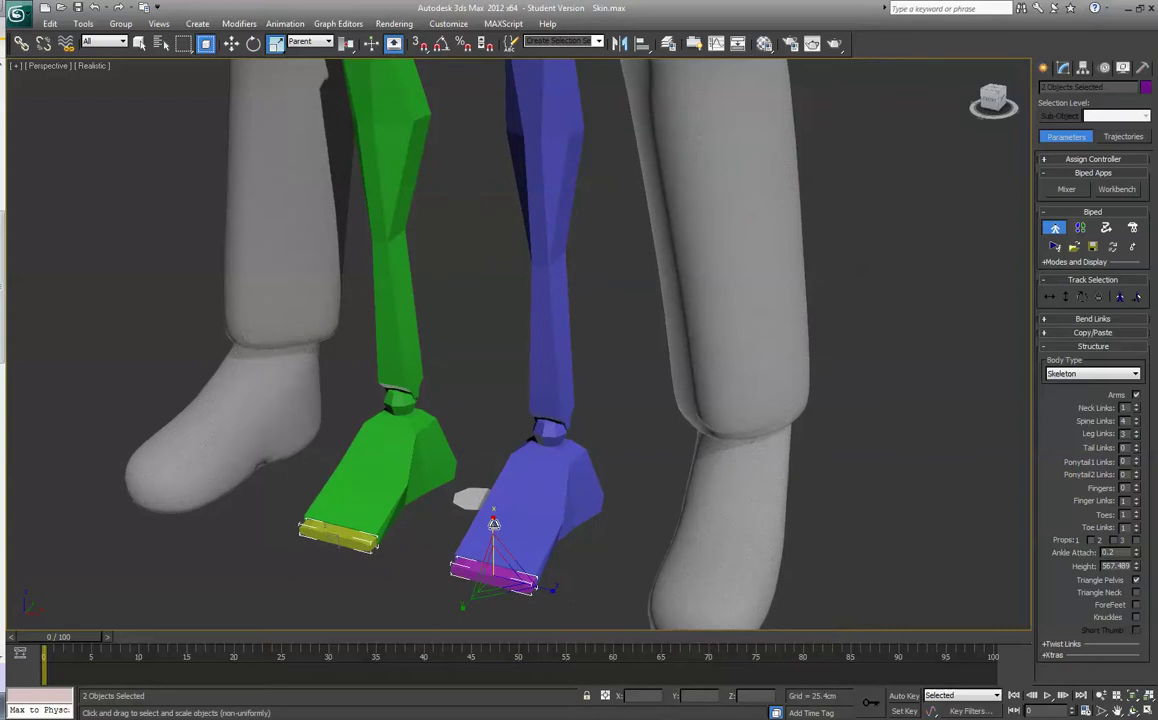
pyautogui.click(493, 523)
pyautogui.click(326, 42)
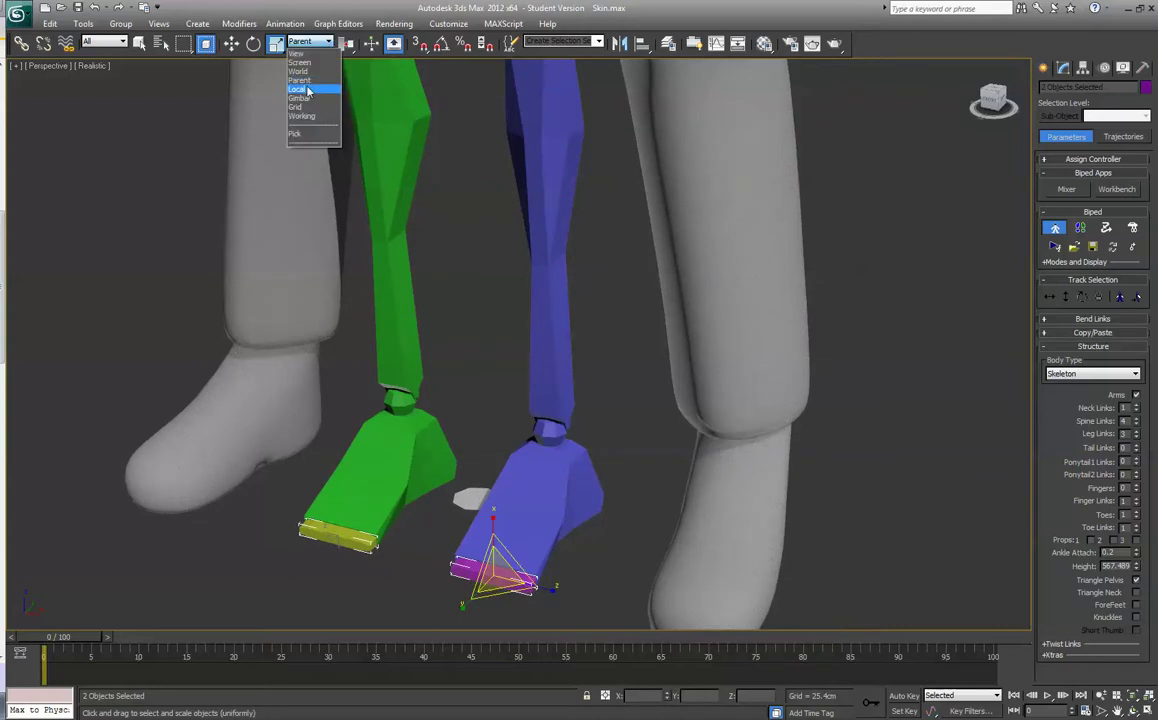
pyautogui.click(290, 84)
pyautogui.moveTo(460, 608); pyautogui.dragTo(408, 680)
# Step: Select the biped's spine bones and set Spine Links to 3
pyautogui.scroll(-4, 500, 518)
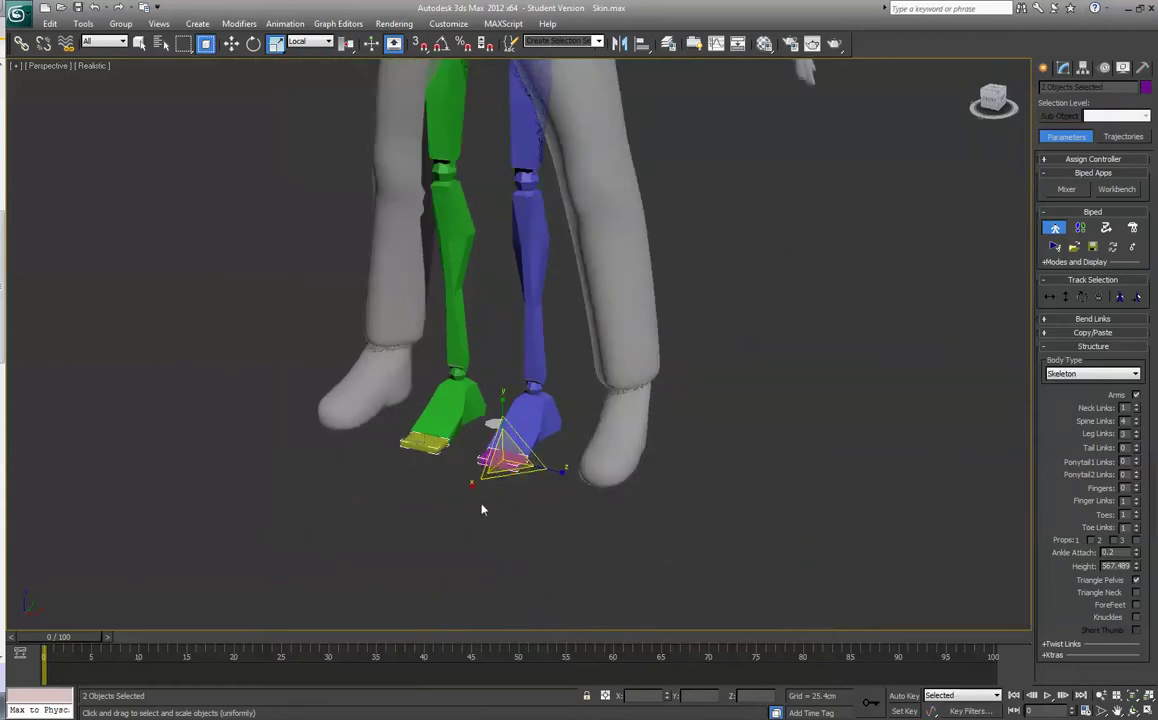
pyautogui.moveTo(484, 300); pyautogui.dragTo(419, 533, button='middle')
pyautogui.scroll(-4, 419, 535)
pyautogui.scroll(3, 439, 392)
pyautogui.click(403, 276)
pyautogui.keyDown('ctrl'); pyautogui.click(404, 233); pyautogui.keyUp('ctrl')
pyautogui.keyDown('ctrl'); pyautogui.click(404, 191); pyautogui.keyUp('ctrl')
pyautogui.keyDown('ctrl'); pyautogui.click(403, 152); pyautogui.keyUp('ctrl')
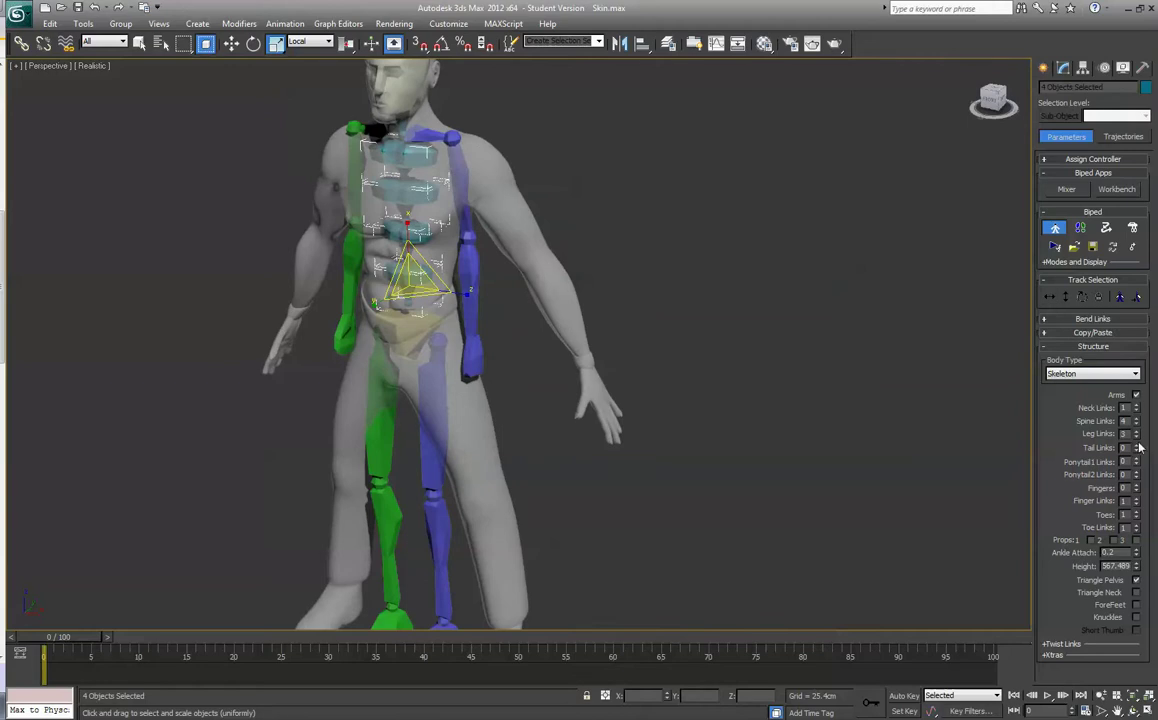
pyautogui.click(1136, 425)
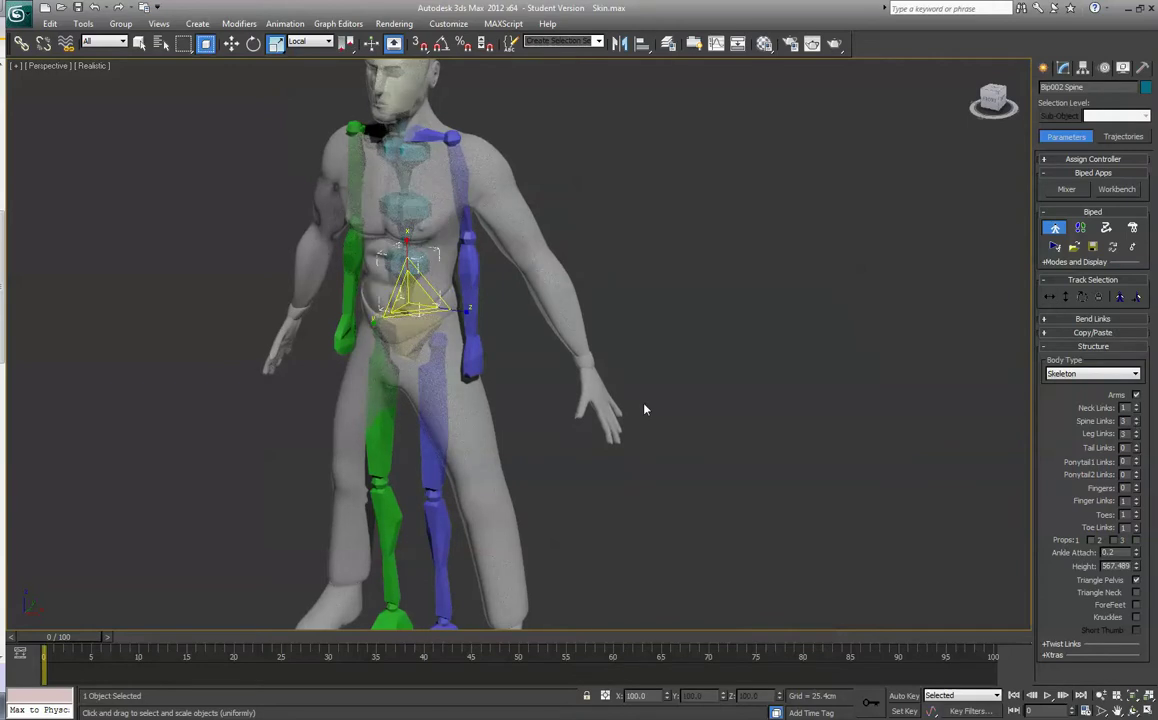
# Step: Try rotating only the left clavicle downward by about 26 degrees, and undo the rotation
pyautogui.click(993, 104)
pyautogui.scroll(5, 650, 250)
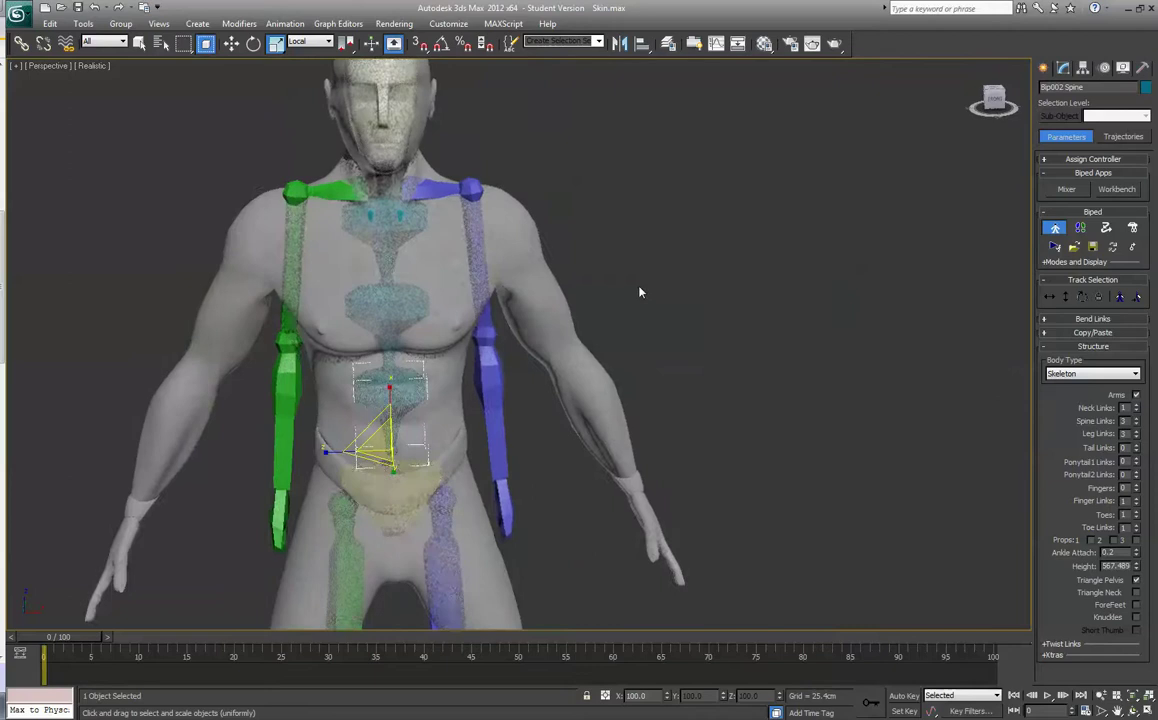
pyautogui.moveTo(645, 262); pyautogui.dragTo(743, 287, button='middle')
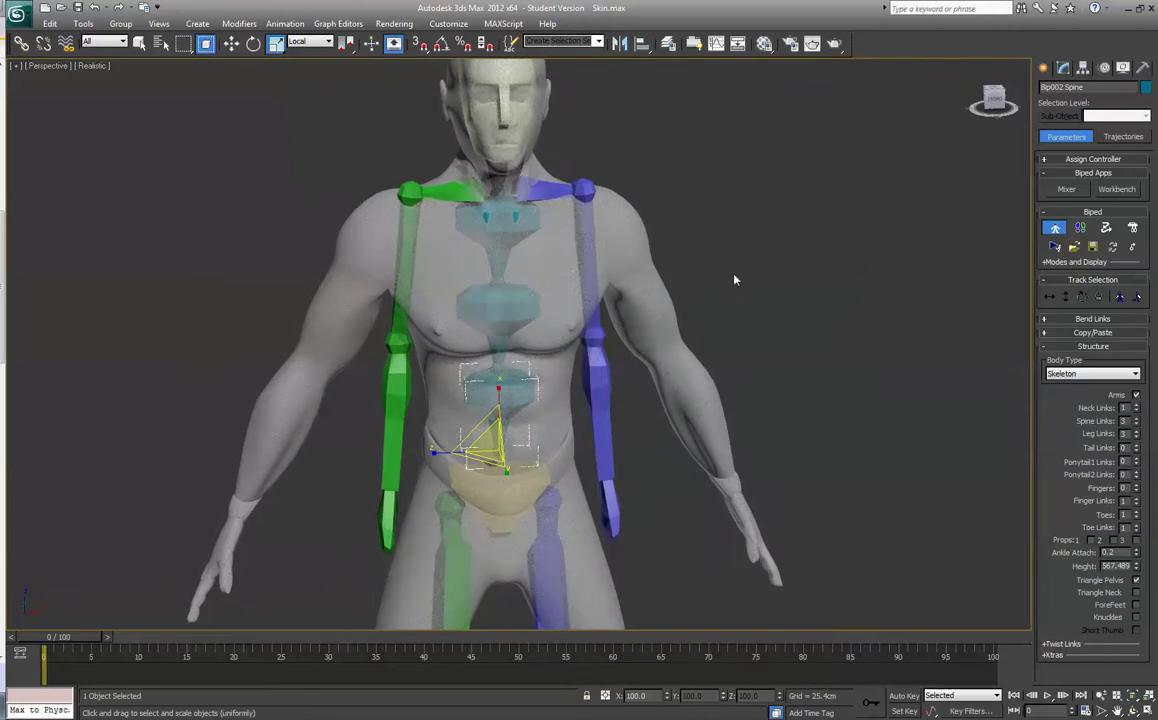
pyautogui.click(545, 190)
pyautogui.click(254, 44)
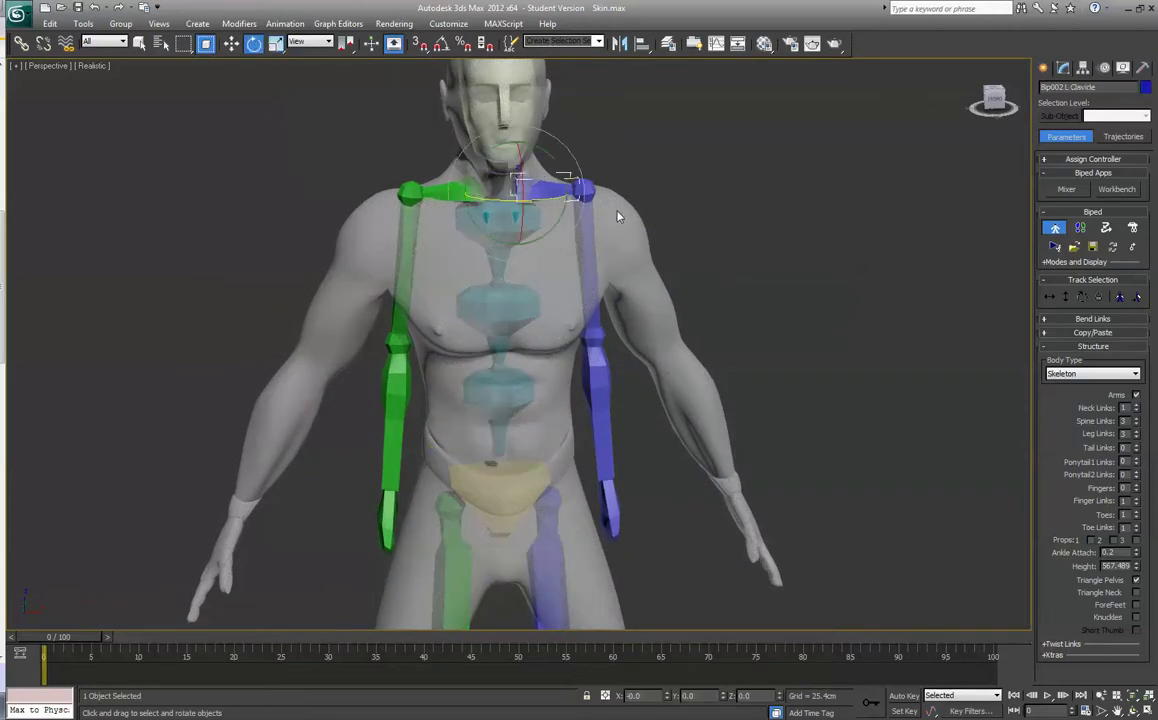
pyautogui.moveTo(541, 150); pyautogui.dragTo(572, 167)
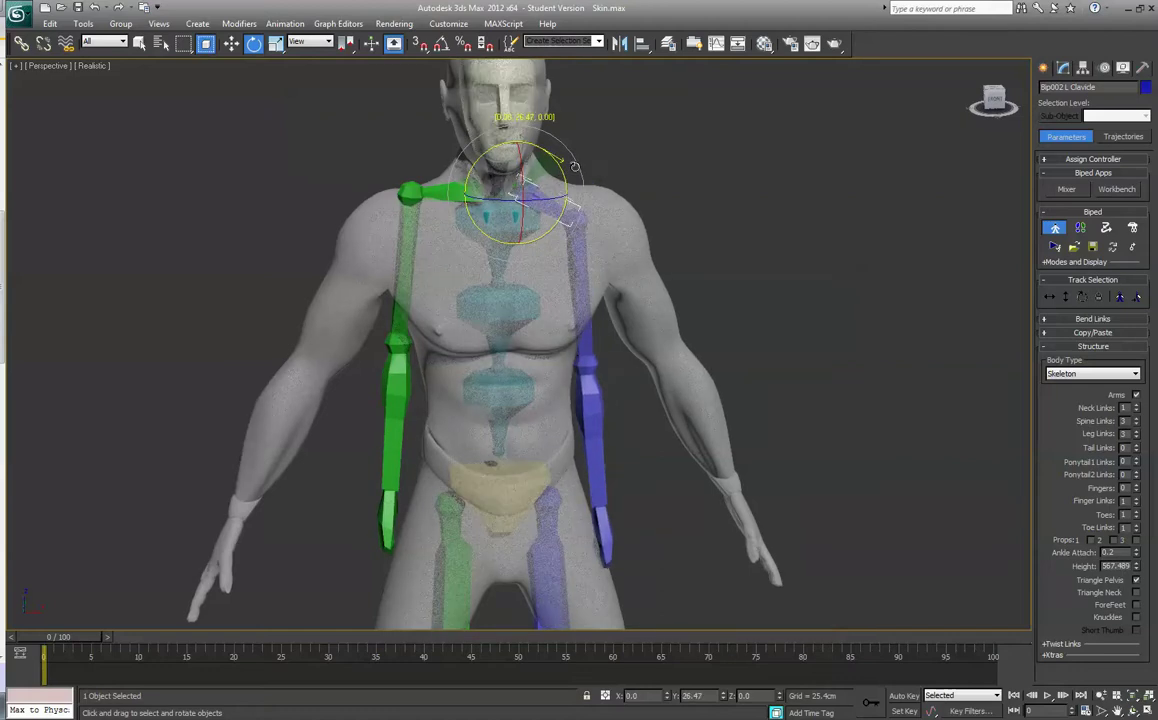
pyautogui.hotkey('ctrl', 'z')
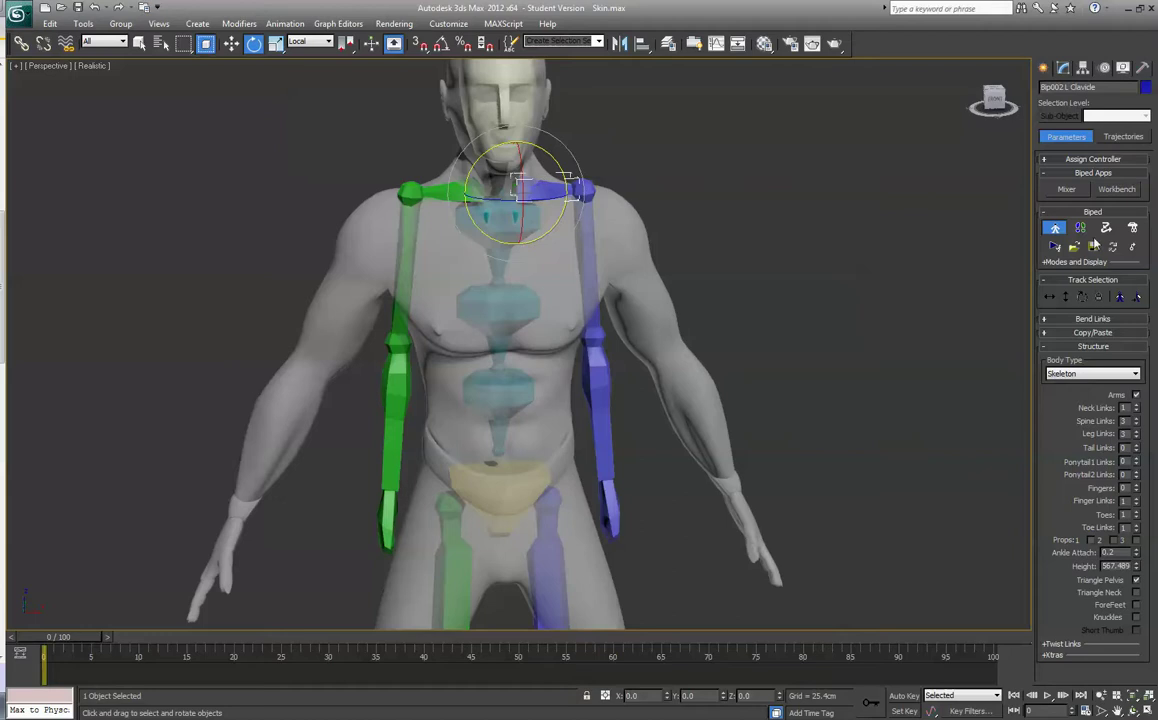
# Step: Select both clavicles symmetrically, try rotating them downward together, and undo the rotation
pyautogui.click(1122, 297)
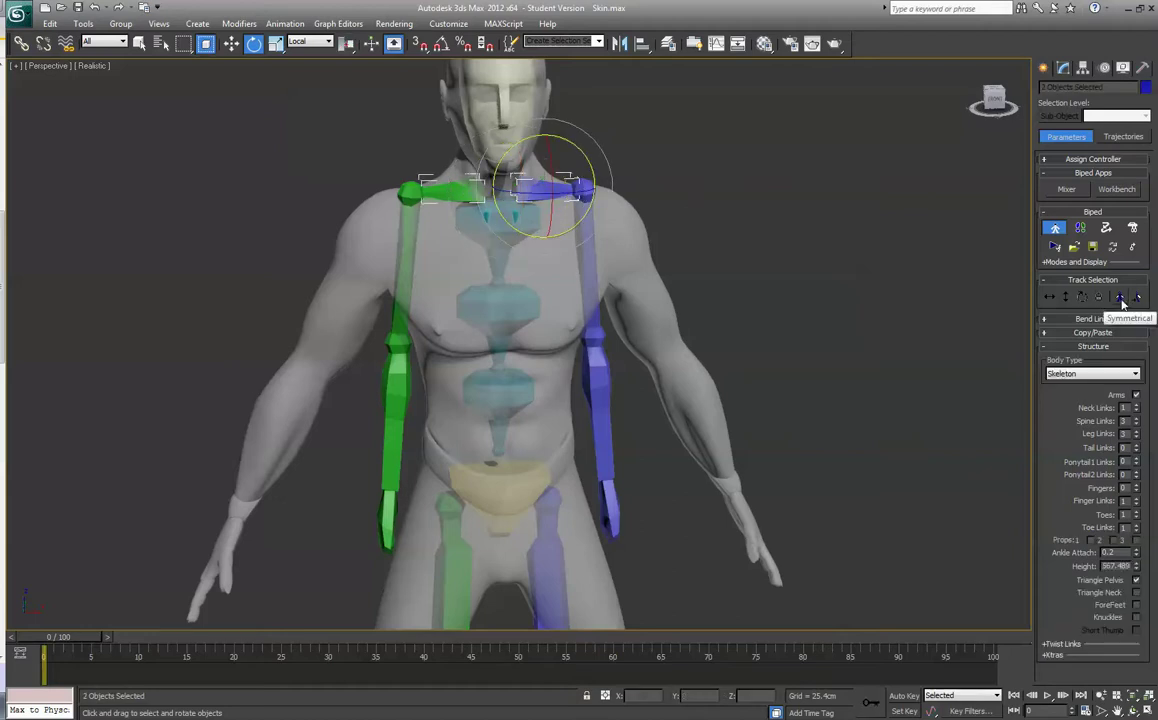
pyautogui.moveTo(577, 146); pyautogui.dragTo(596, 170)
pyautogui.click(445, 197)
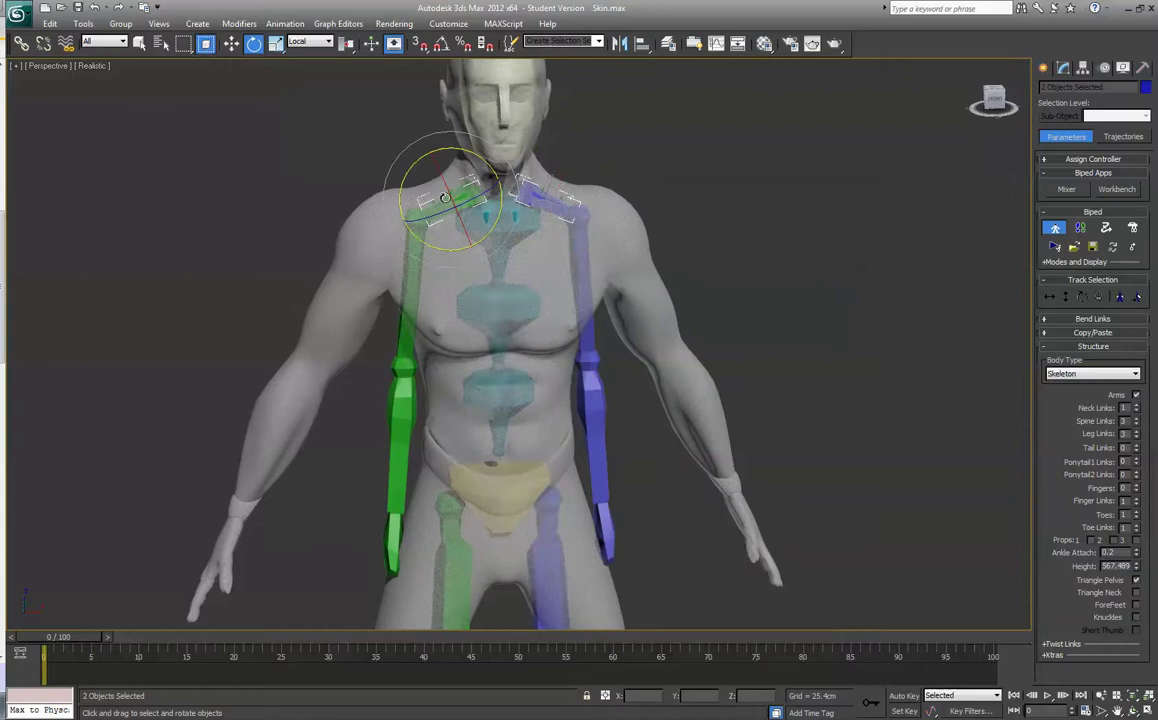
pyautogui.hotkey('ctrl', 'z')
# Step: Select all three spine bones and scale them to 94 percent along their local X axis
pyautogui.click(502, 258)
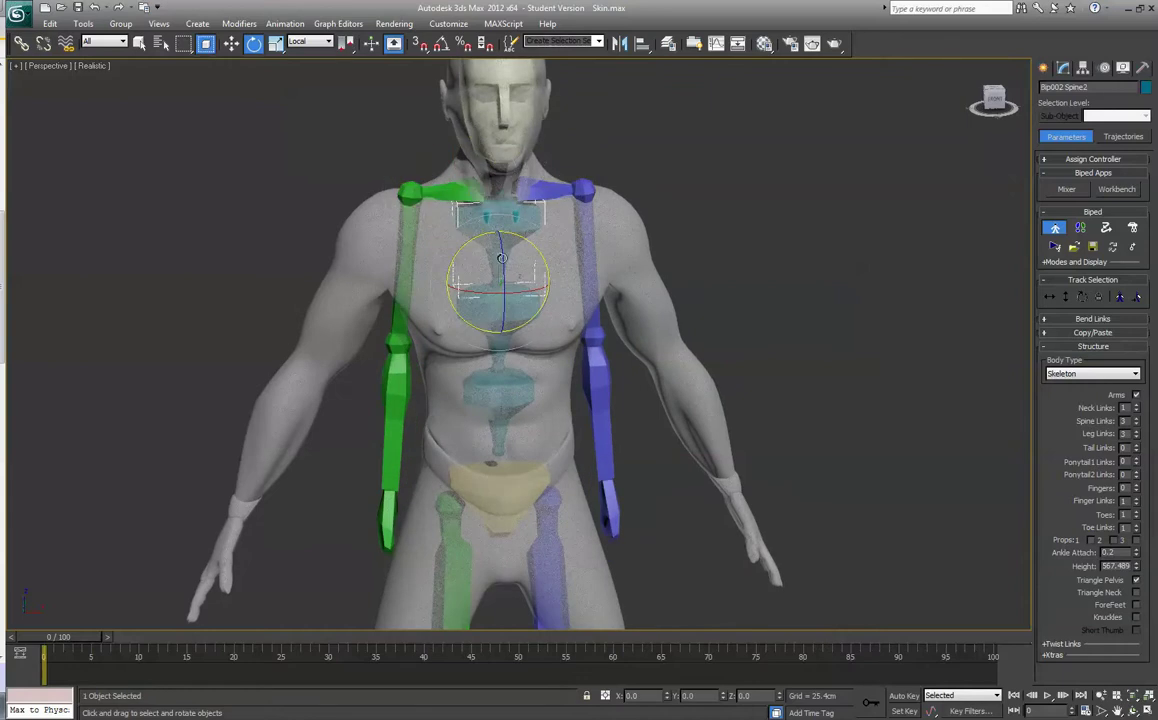
pyautogui.keyDown('ctrl'); pyautogui.click(511, 334); pyautogui.keyUp('ctrl')
pyautogui.keyDown('ctrl'); pyautogui.click(502, 410); pyautogui.keyUp('ctrl')
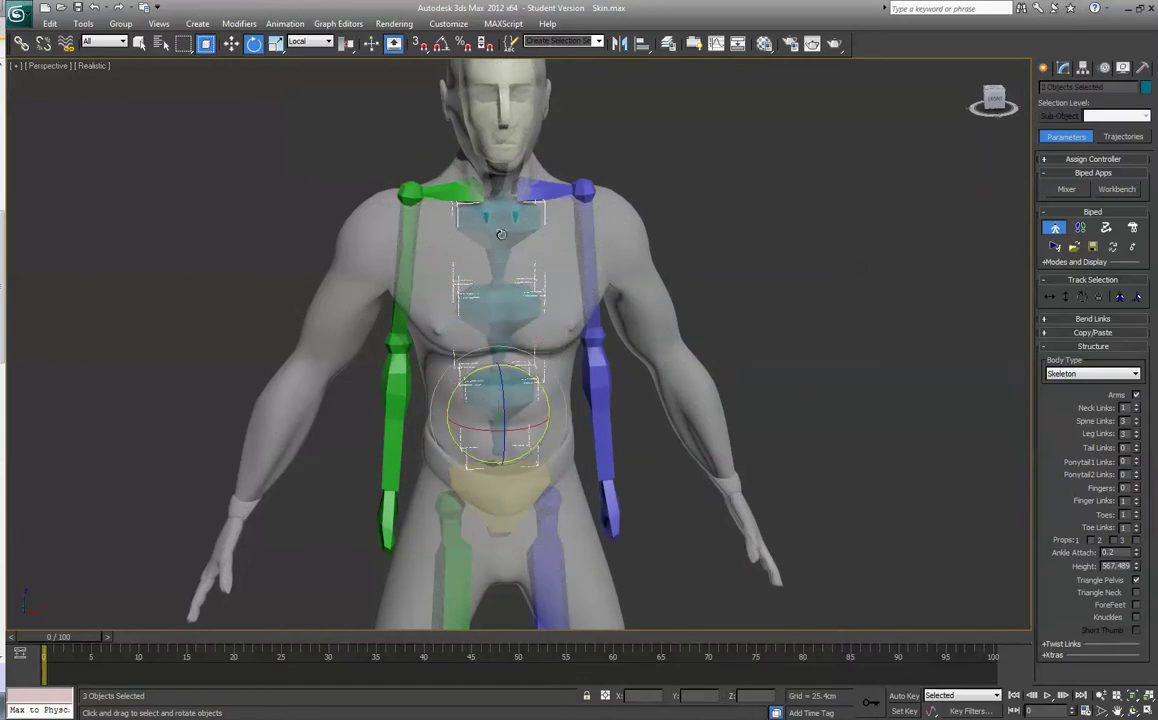
pyautogui.click(276, 43)
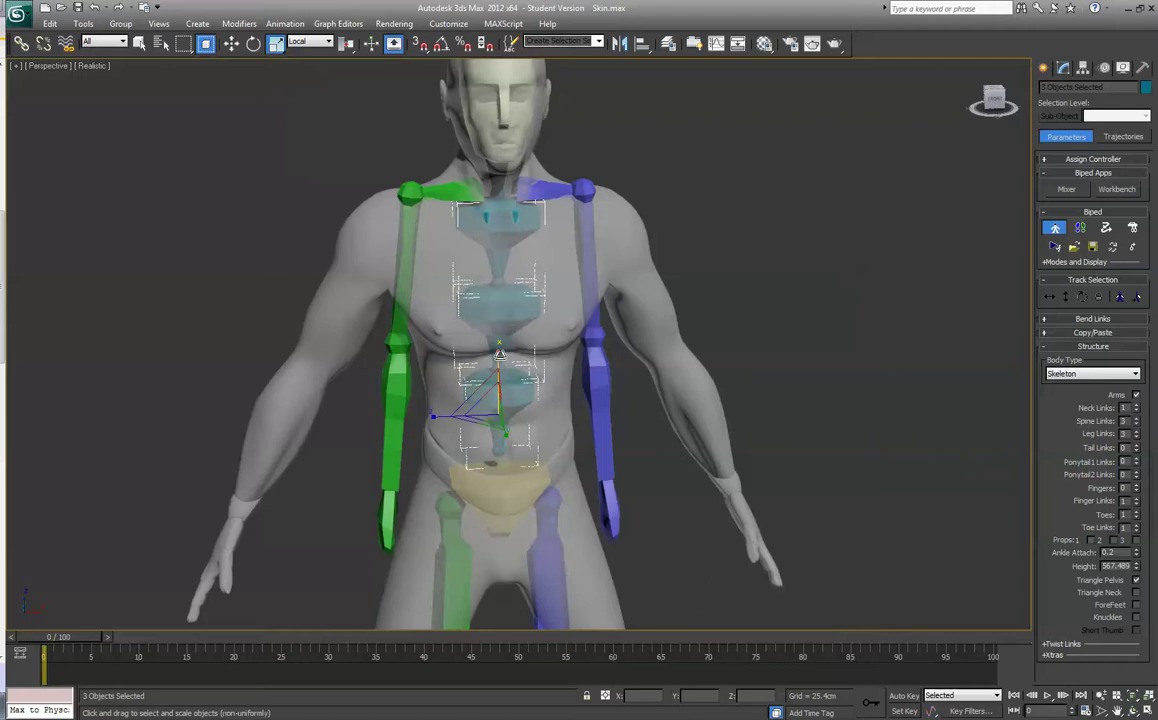
pyautogui.moveTo(499, 355)
pyautogui.mouseDown()
pyautogui.moveTo(498, 388)
pyautogui.moveTo(497, 340)
pyautogui.moveTo(495, 374)
pyautogui.moveTo(494, 357)
pyautogui.mouseUp()
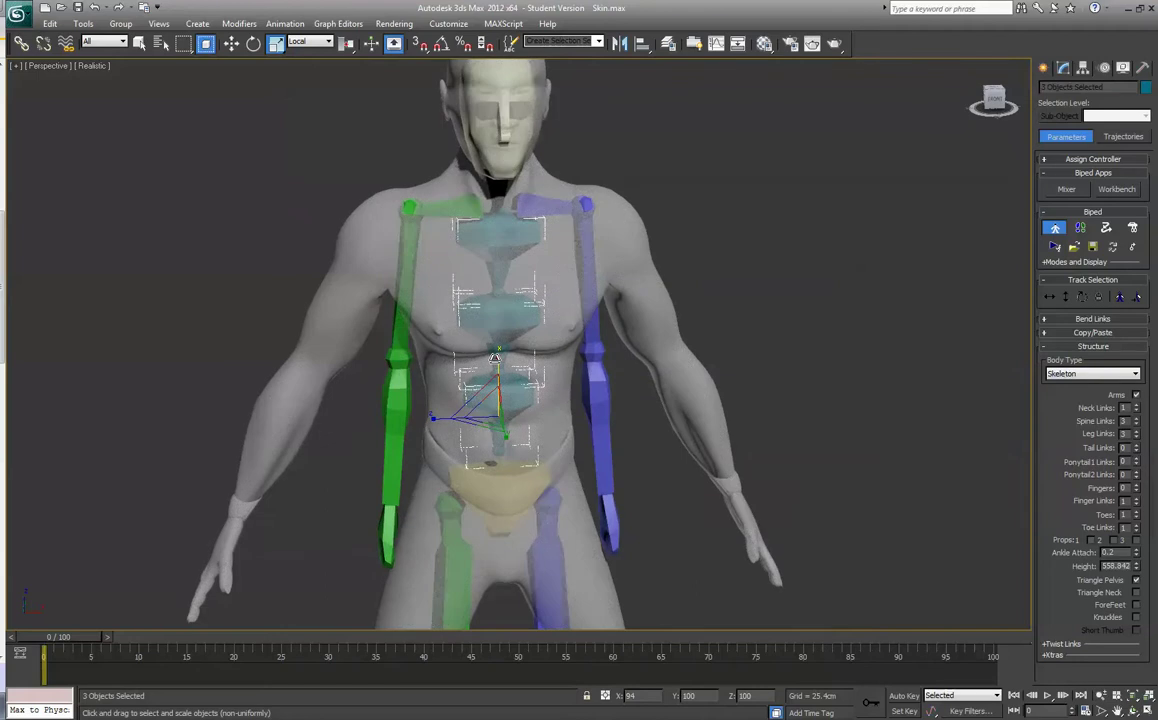
# Step: Rotate the three spine bones backward by about 4.3 degrees, and tilt the lowest spine bone slightly forward
pyautogui.moveTo(995, 100); pyautogui.dragTo(945, 111)
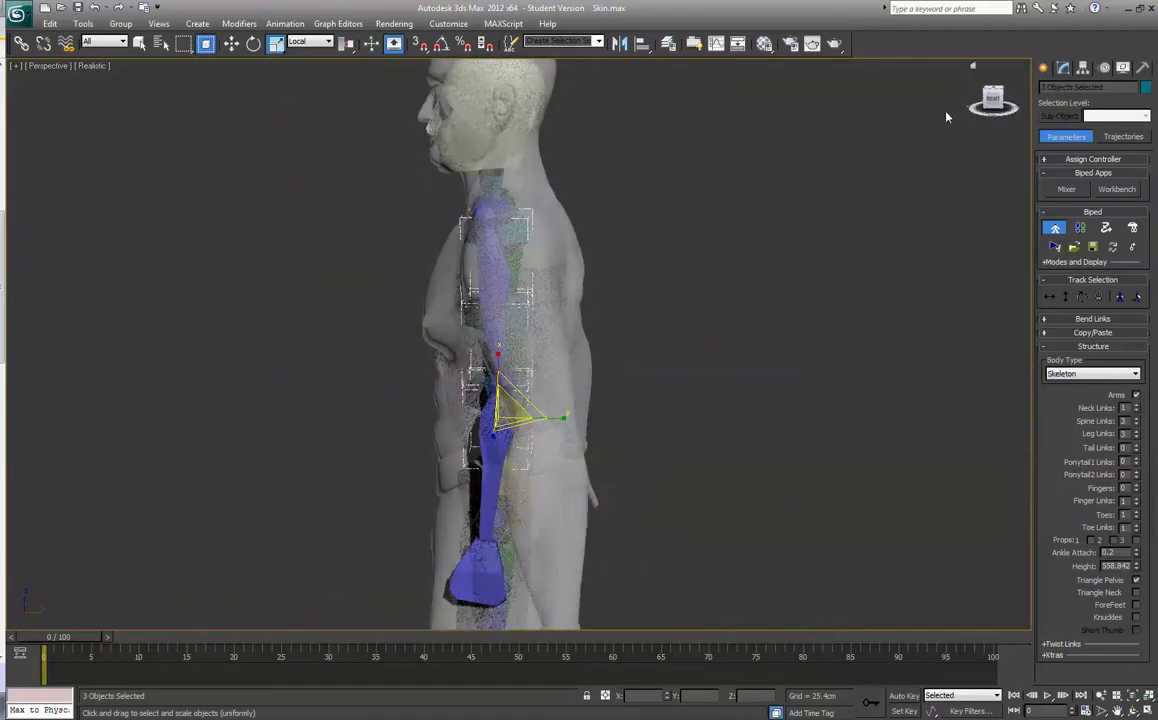
pyautogui.click(253, 43)
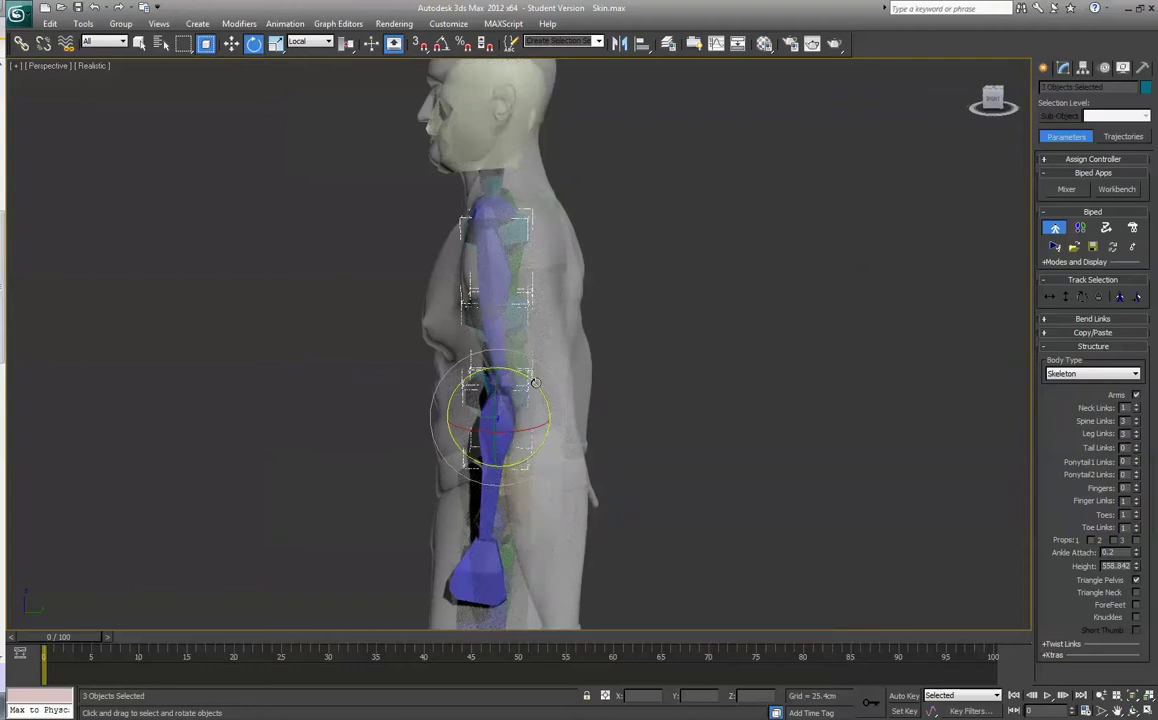
pyautogui.moveTo(536, 383); pyautogui.dragTo(541, 385)
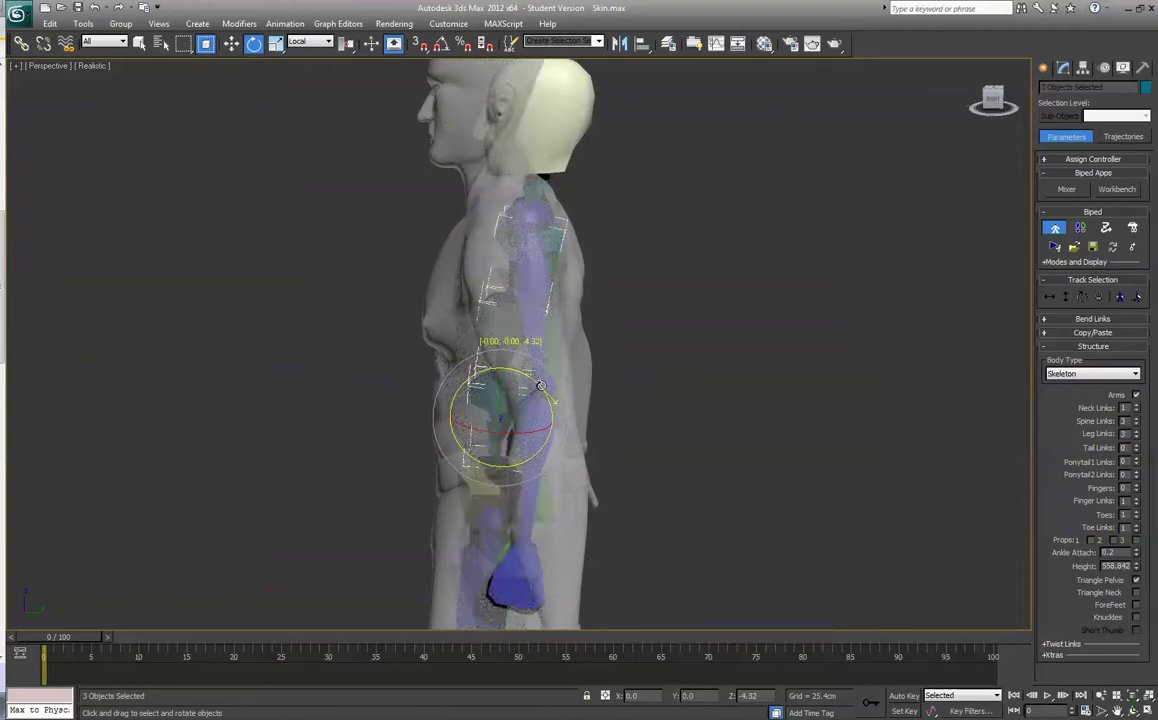
pyautogui.click(532, 415)
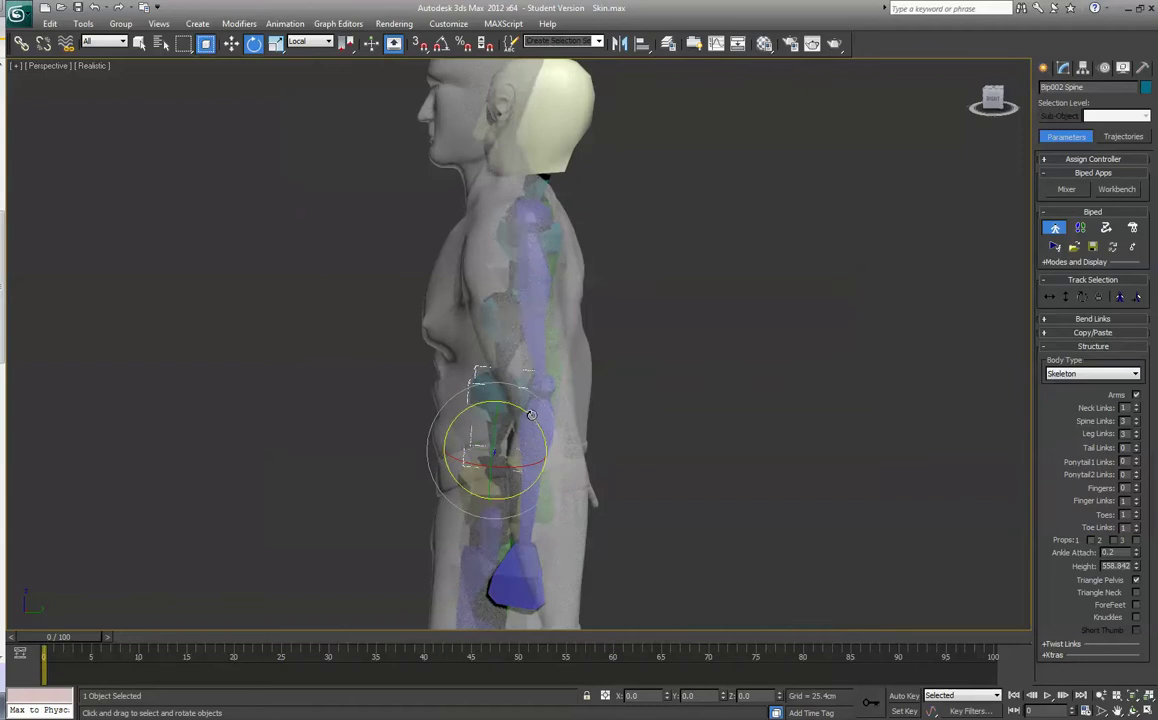
pyautogui.moveTo(530, 415); pyautogui.dragTo(525, 410)
# Step: Symmetrically rotate both clavicles slightly downward and lengthen them toward the mesh's shoulders
pyautogui.click(972, 98)
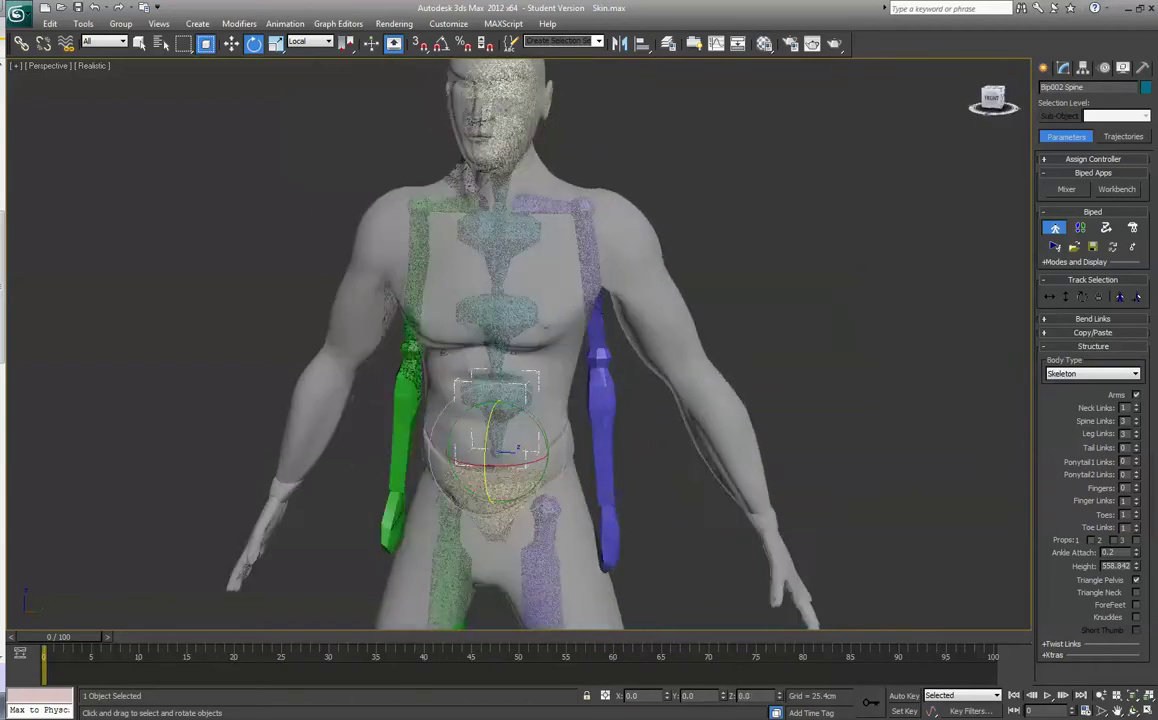
pyautogui.click(530, 212)
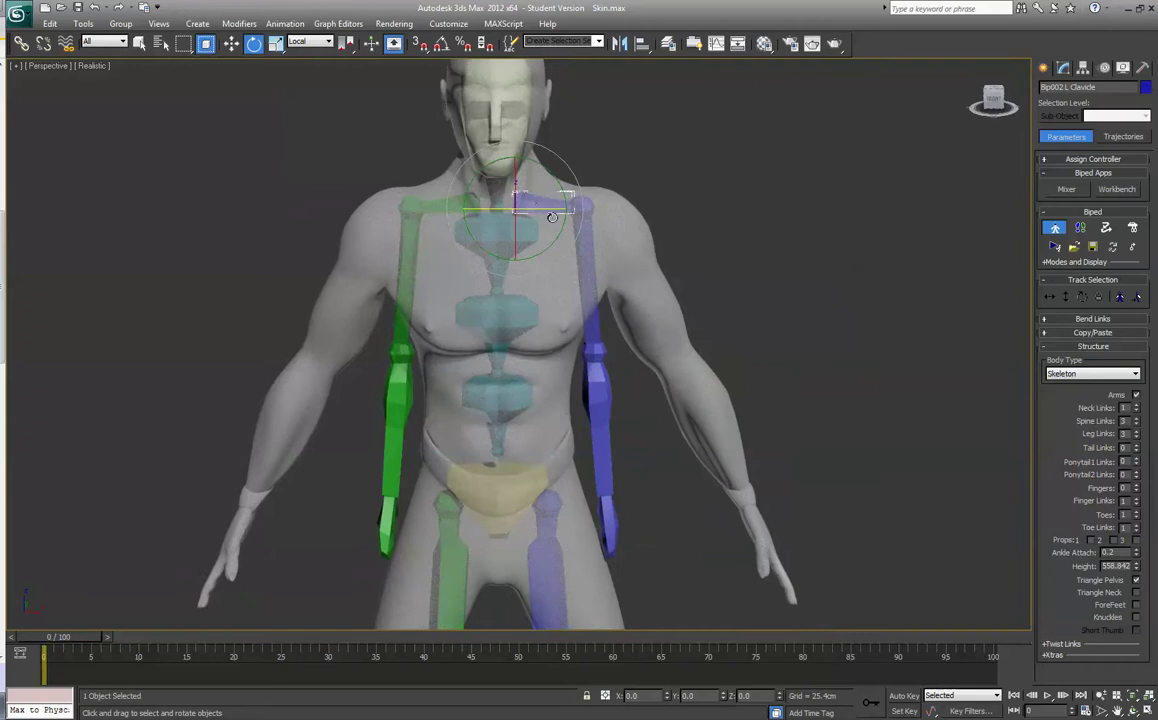
pyautogui.click(1120, 297)
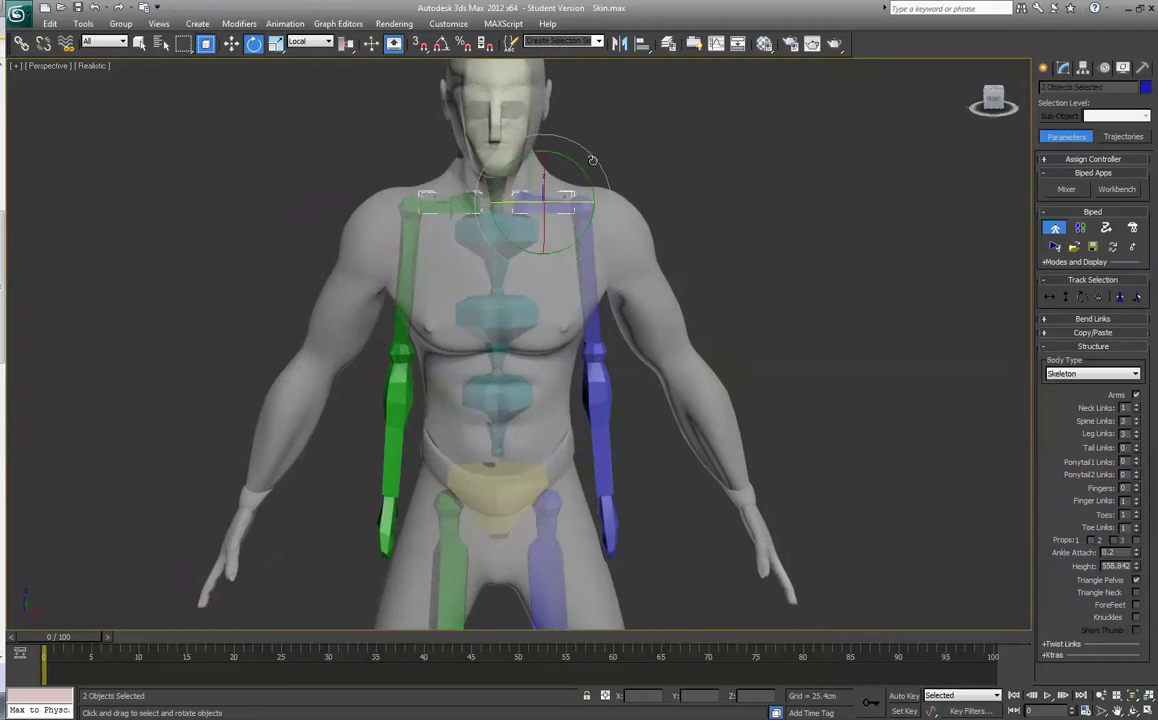
pyautogui.moveTo(585, 163); pyautogui.dragTo(586, 168)
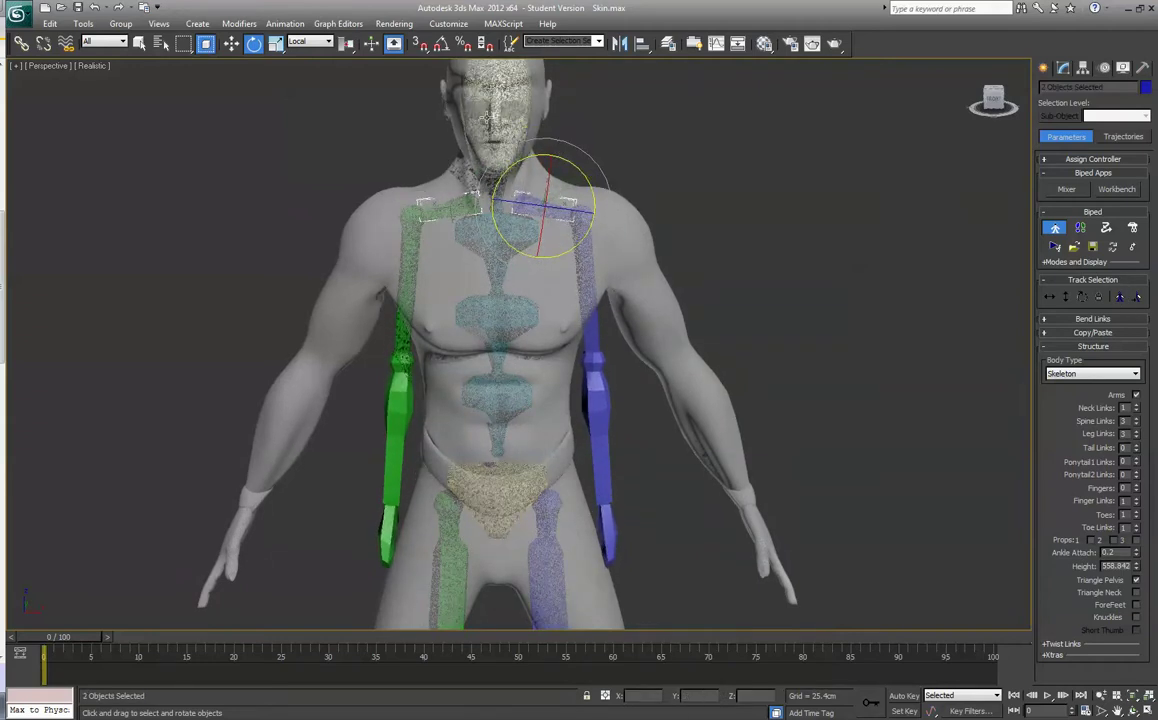
pyautogui.click(277, 46)
pyautogui.moveTo(489, 197); pyautogui.dragTo(465, 192)
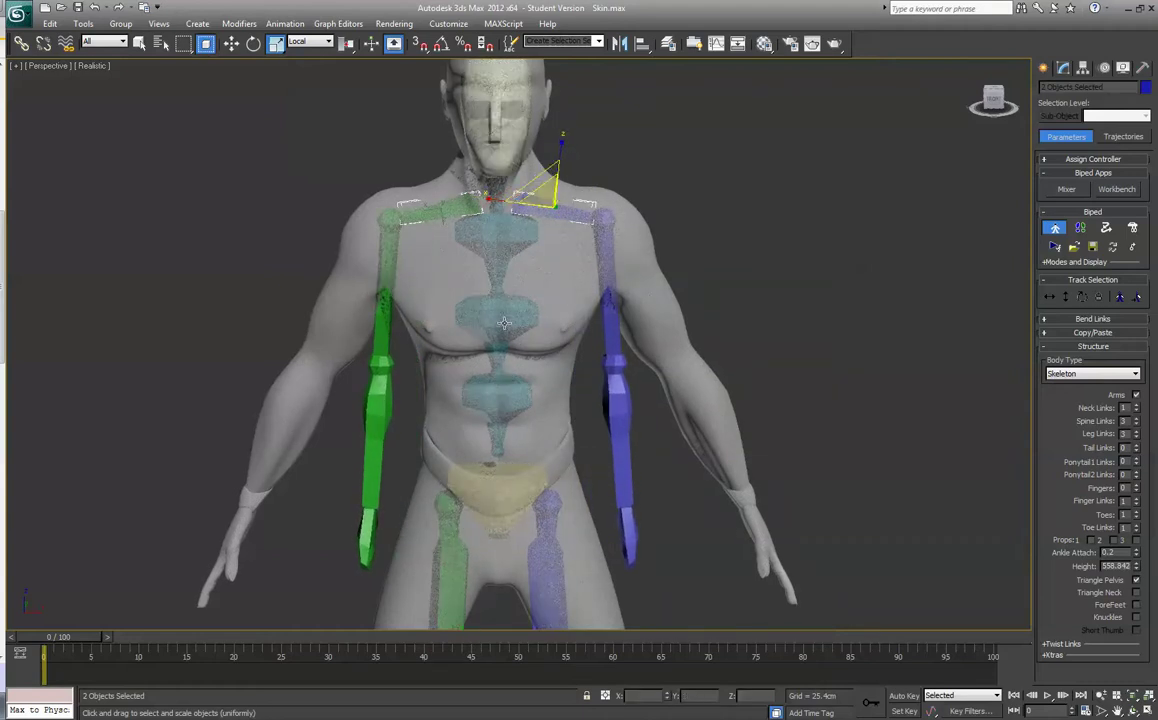
# Step: Symmetrically rotate both upper arm bones outward to follow the mesh's upper arms
pyautogui.click(611, 330)
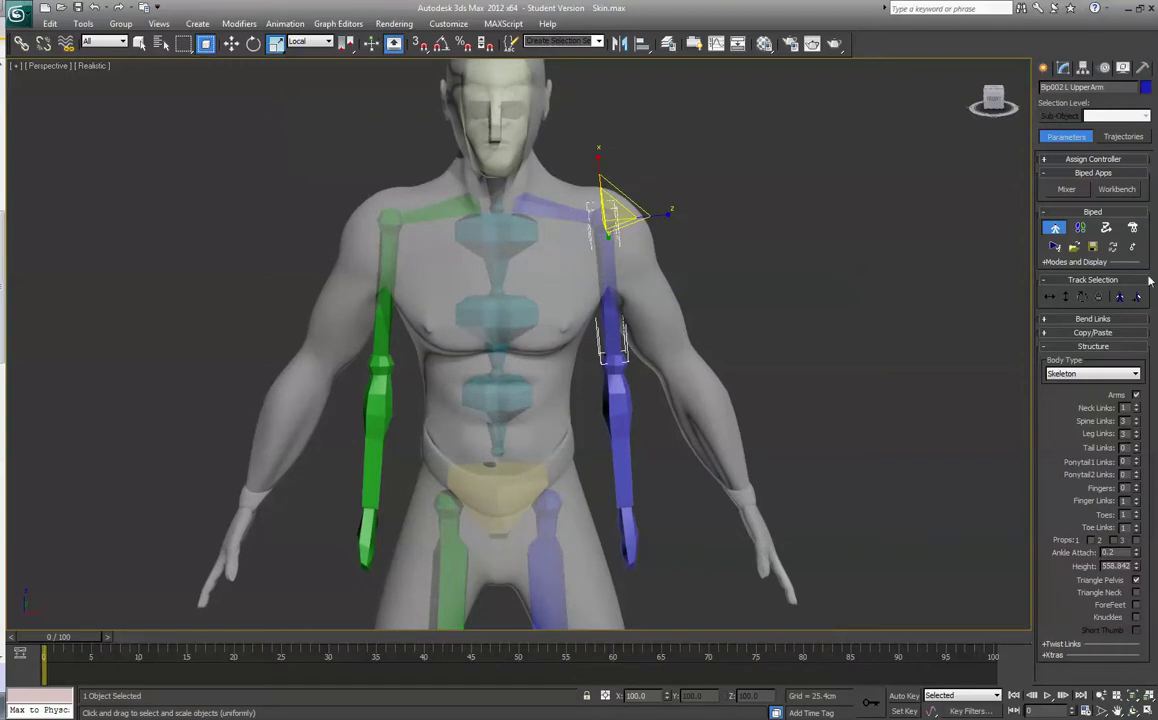
pyautogui.click(1121, 299)
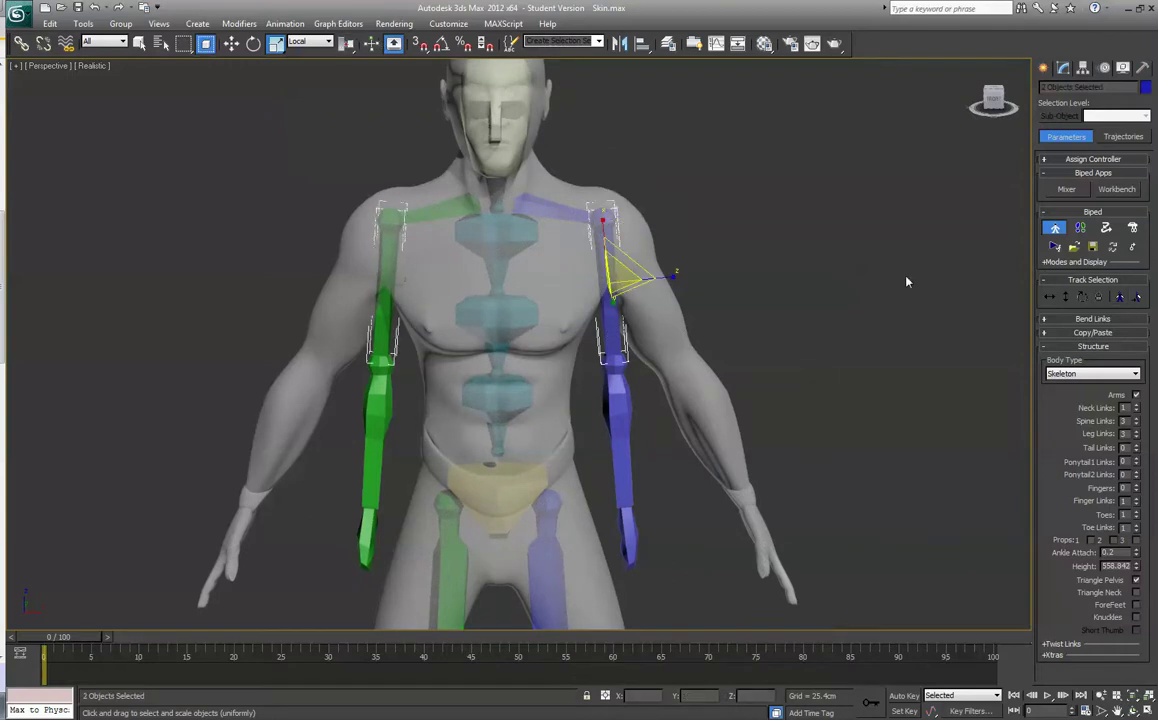
pyautogui.click(253, 43)
pyautogui.moveTo(662, 266); pyautogui.dragTo(668, 241)
# Step: Symmetrically rotate both forearm bones to follow the mesh's lower arms, and clear the selection
pyautogui.click(687, 399)
pyautogui.click(1120, 297)
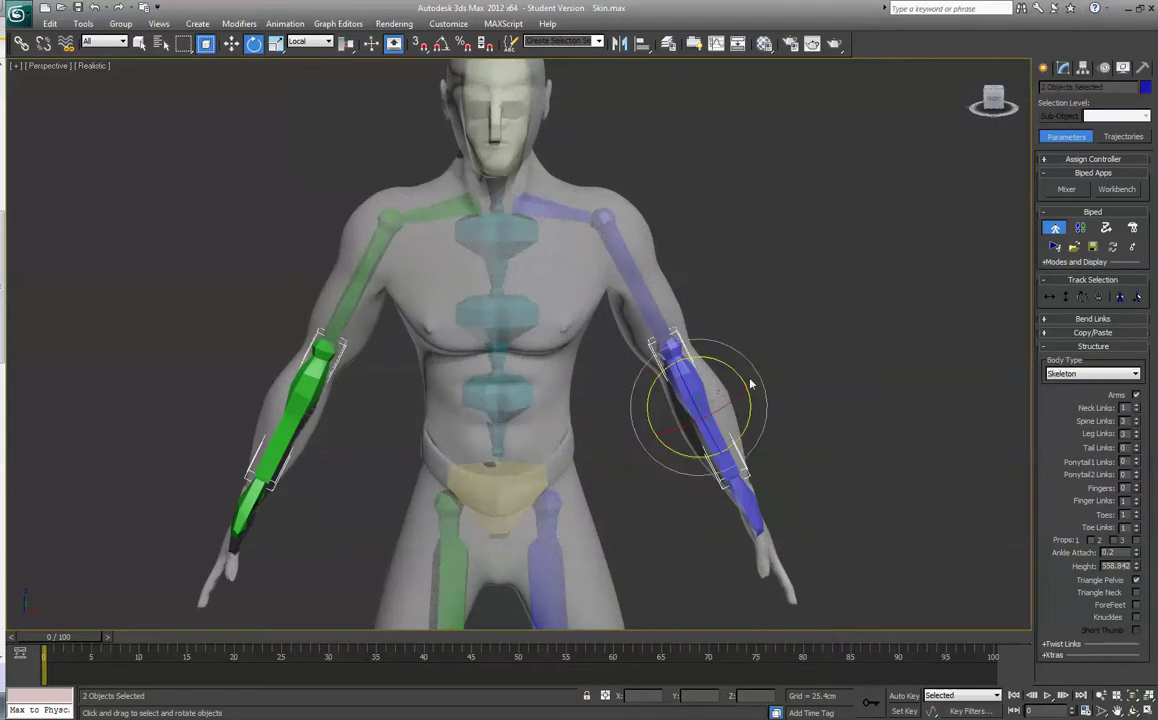
pyautogui.moveTo(742, 377); pyautogui.dragTo(770, 438)
pyautogui.click(777, 292)
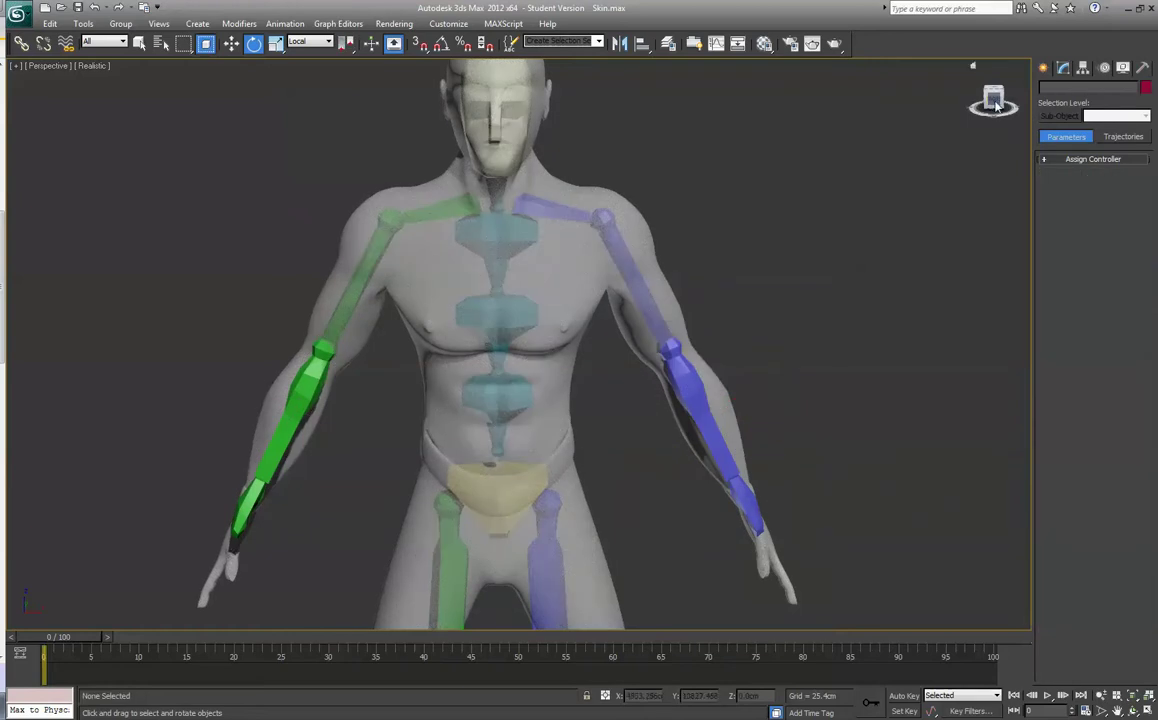
pyautogui.moveTo(994, 102); pyautogui.dragTo(918, 112)
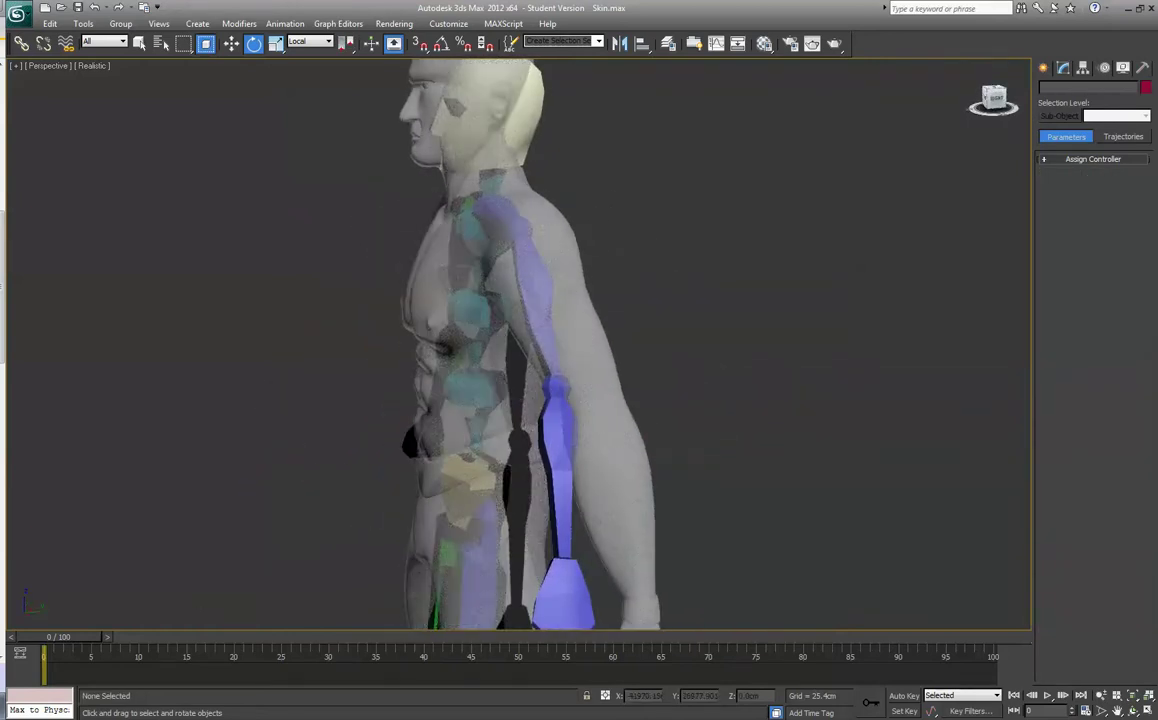
# Step: Try to reposition the left arm bones by moving the left hand bone
pyautogui.click(995, 103)
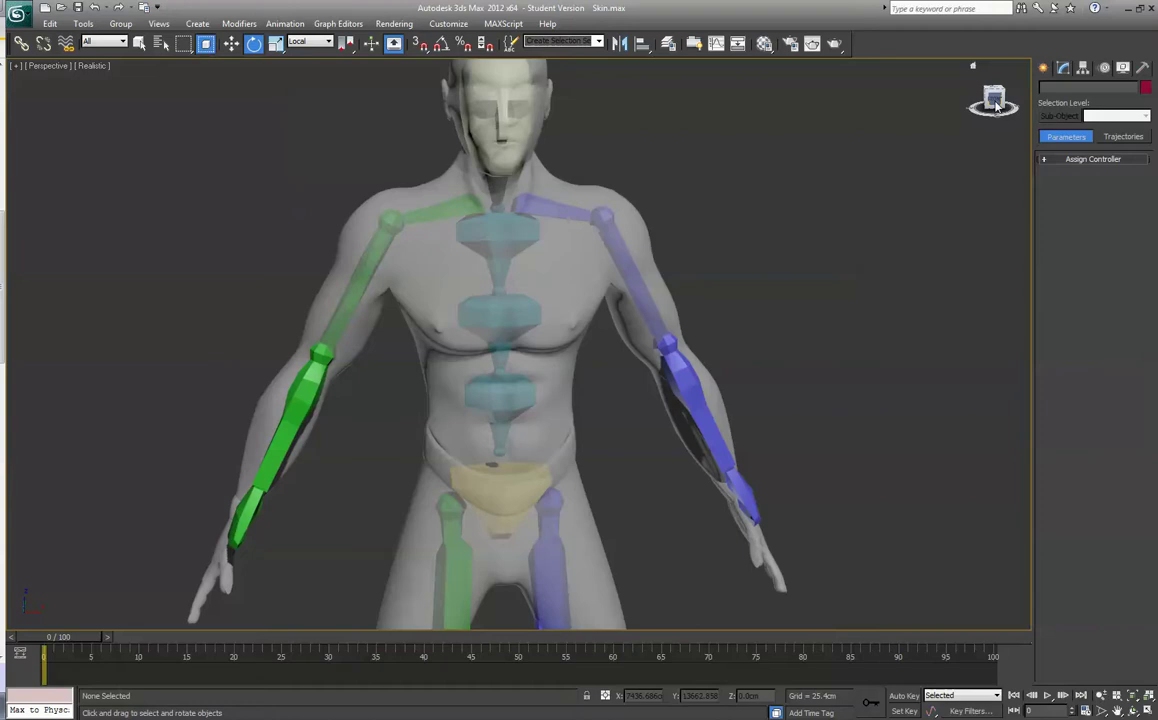
pyautogui.click(998, 106)
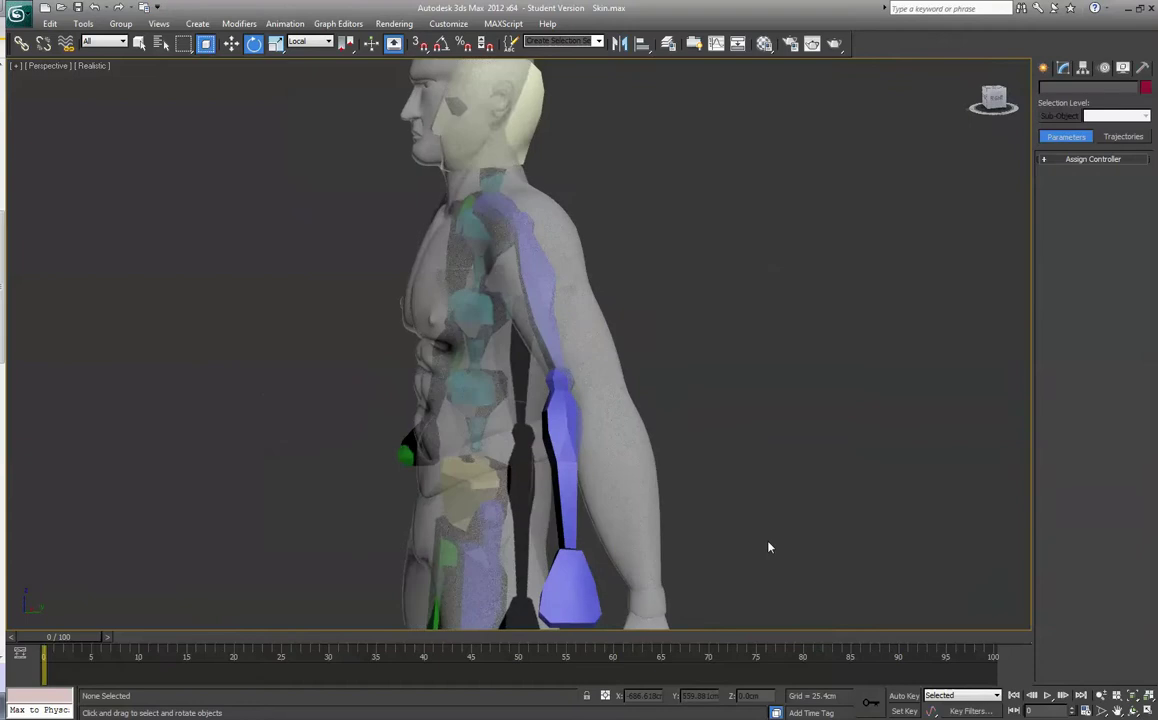
pyautogui.moveTo(768, 545); pyautogui.dragTo(817, 434, button='middle')
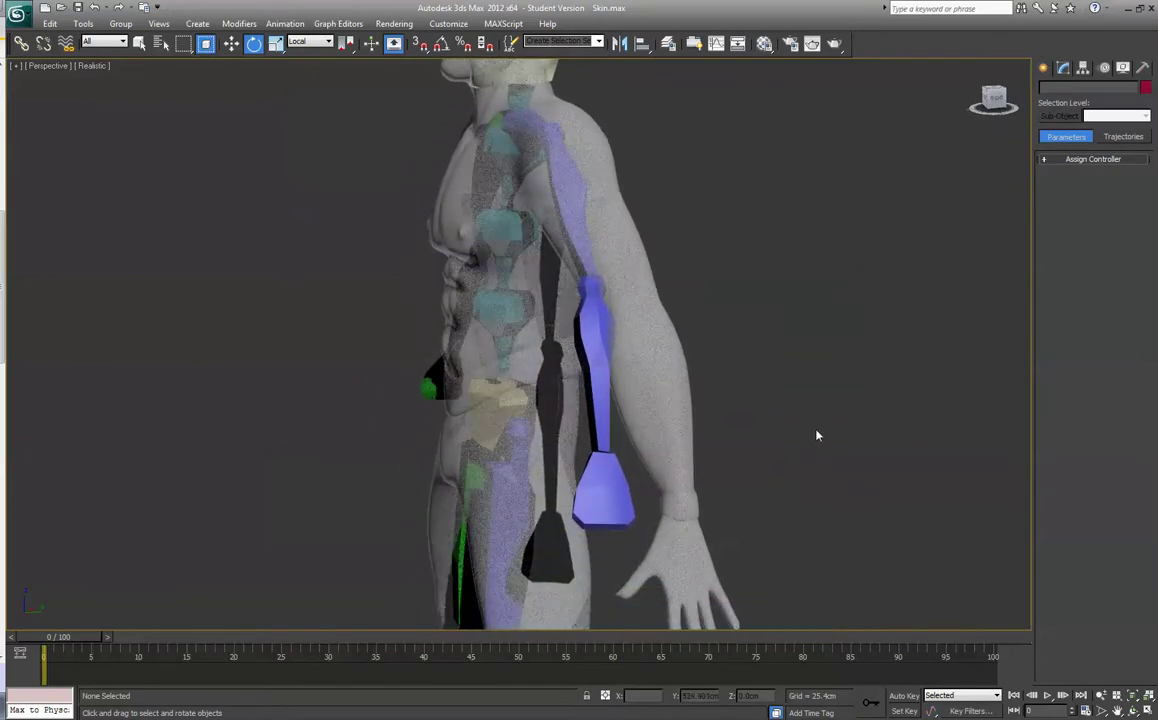
pyautogui.click(613, 512)
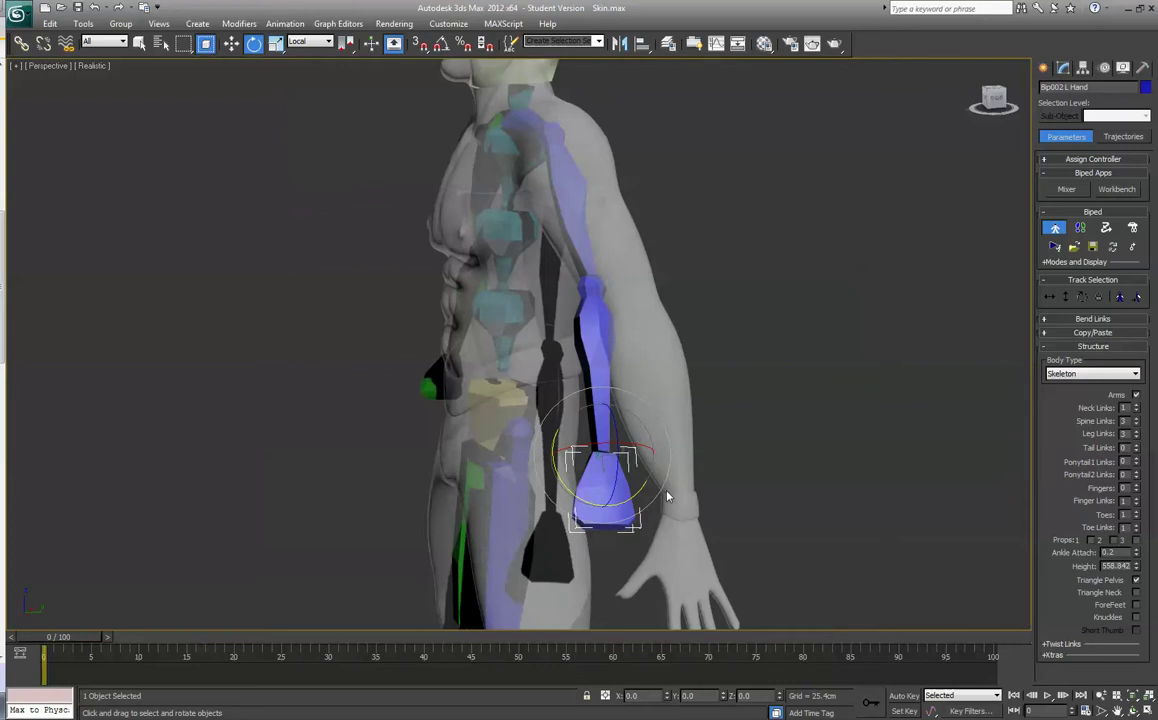
pyautogui.click(232, 44)
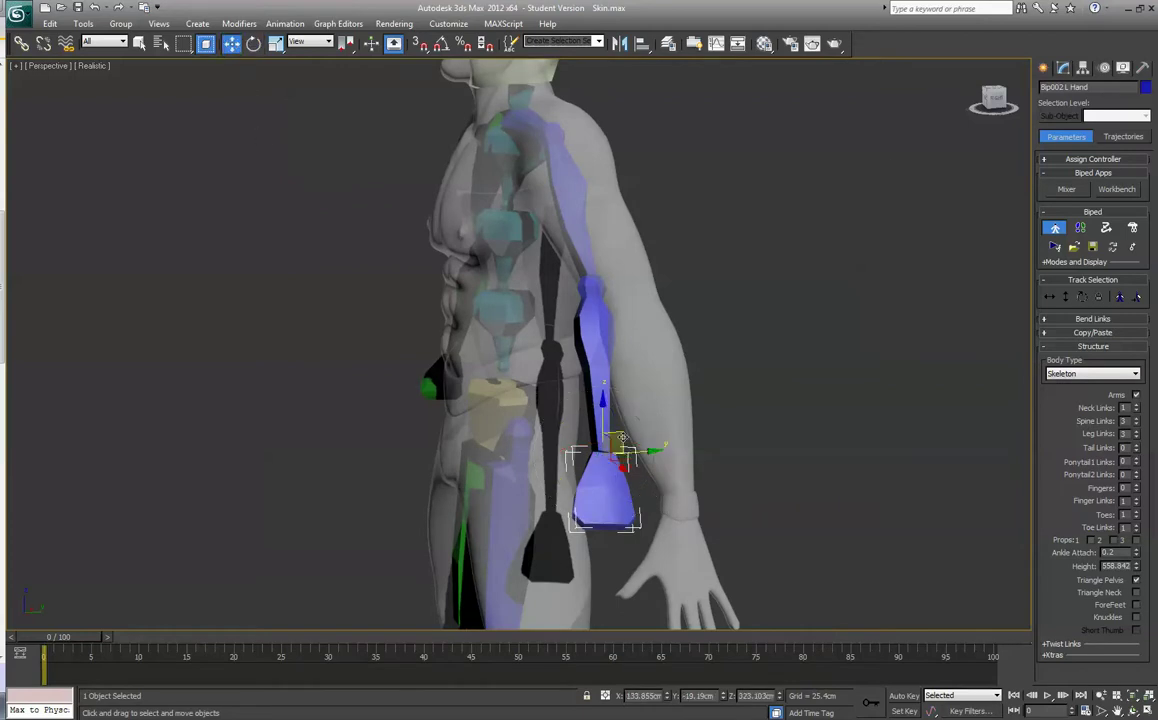
pyautogui.moveTo(622, 437); pyautogui.dragTo(595, 500)
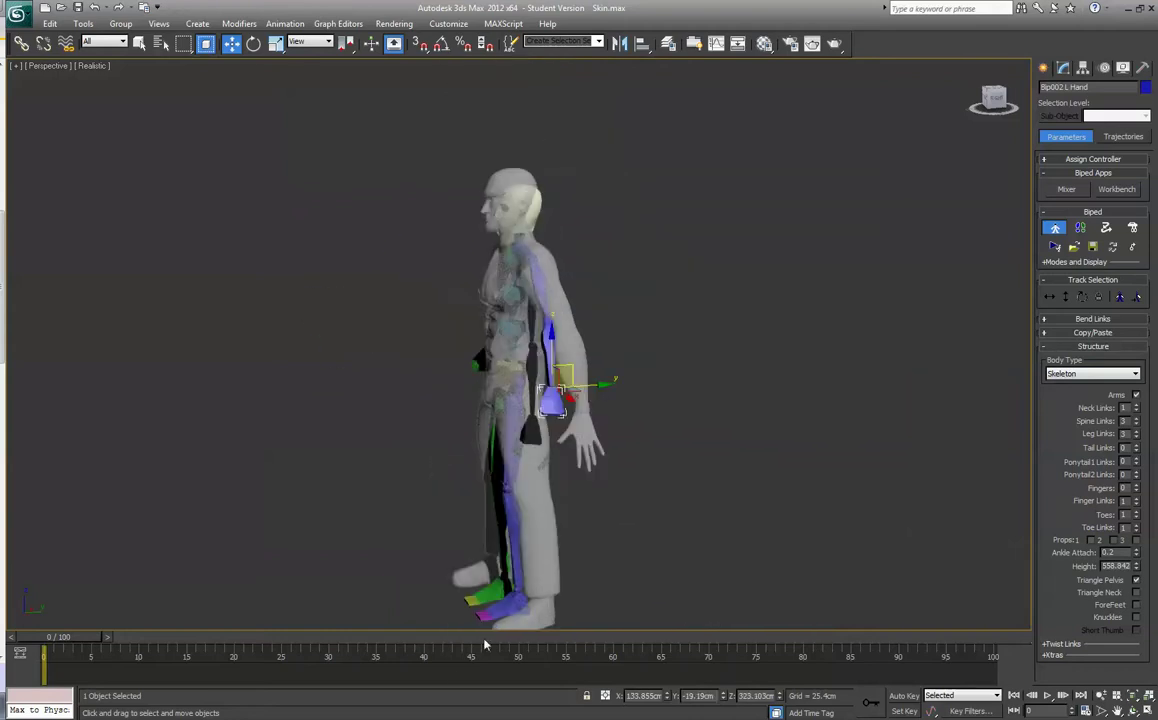
# Step: Try raising the left foot bone to bend the leg, and undo the move
pyautogui.click(509, 604)
pyautogui.moveTo(539, 575); pyautogui.dragTo(562, 513)
pyautogui.hotkey('ctrl', 'z')
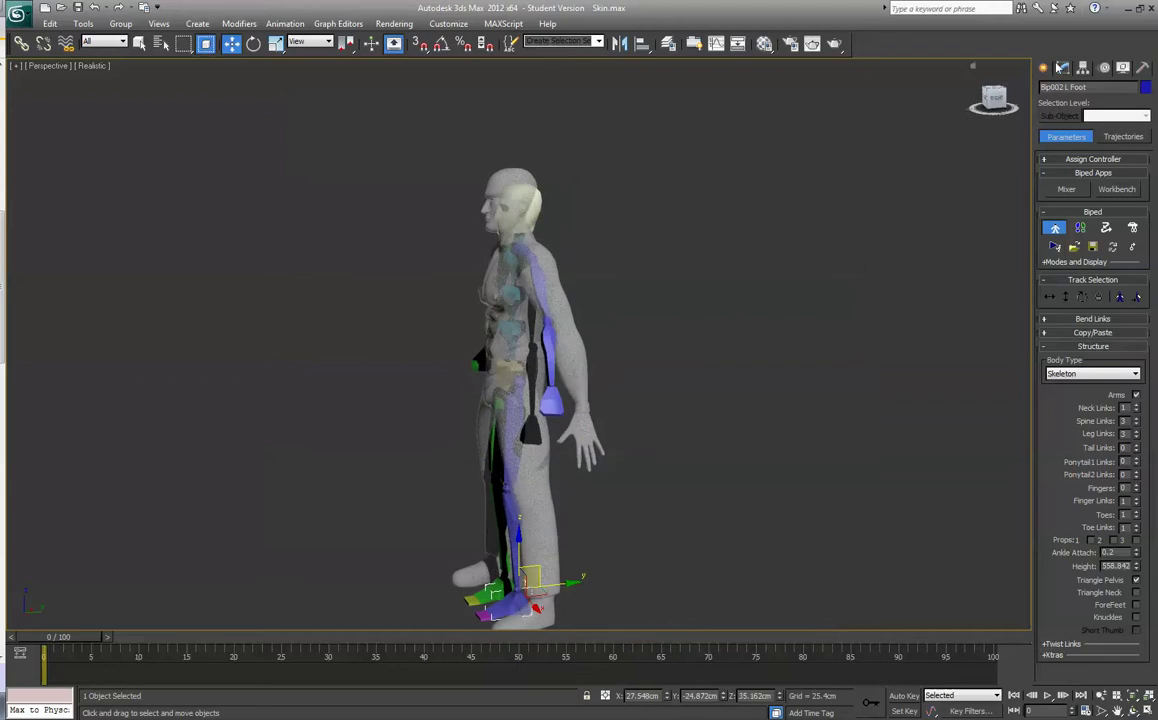
# Step: Symmetrically rotate both upper arm bones backward to follow the mesh's arms in side view, and lengthen them toward the elbows
pyautogui.moveTo(994, 98); pyautogui.dragTo(1062, 101)
pyautogui.scroll(5, 765, 273)
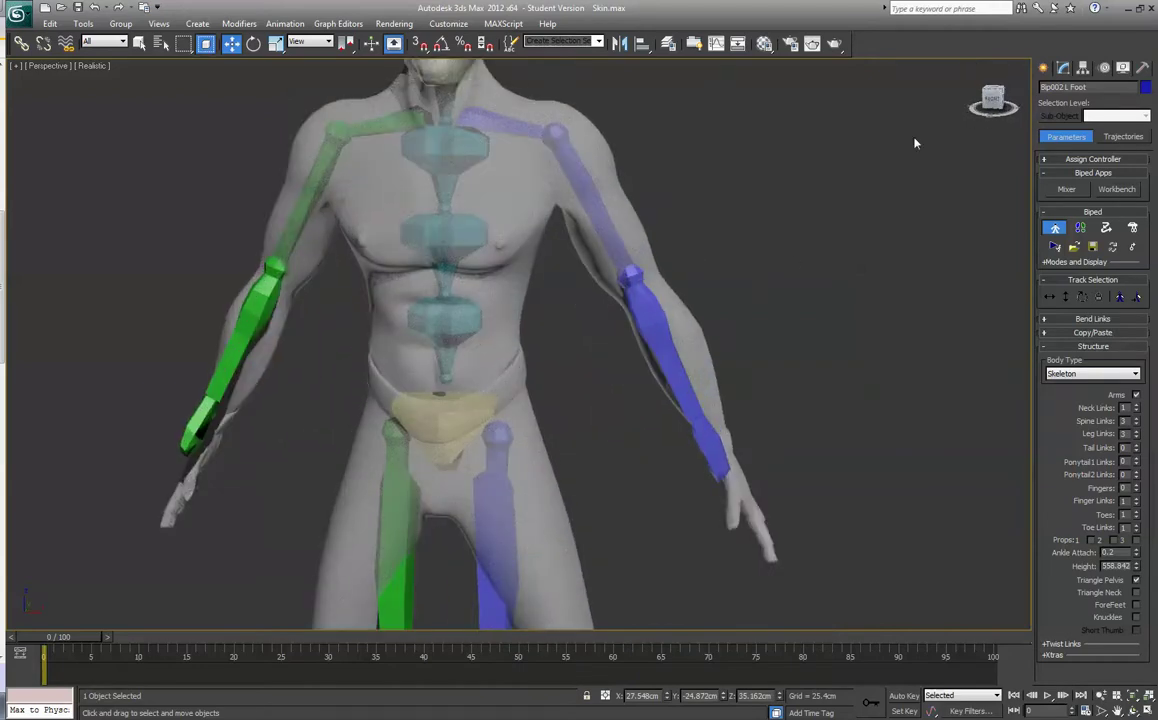
pyautogui.click(996, 101)
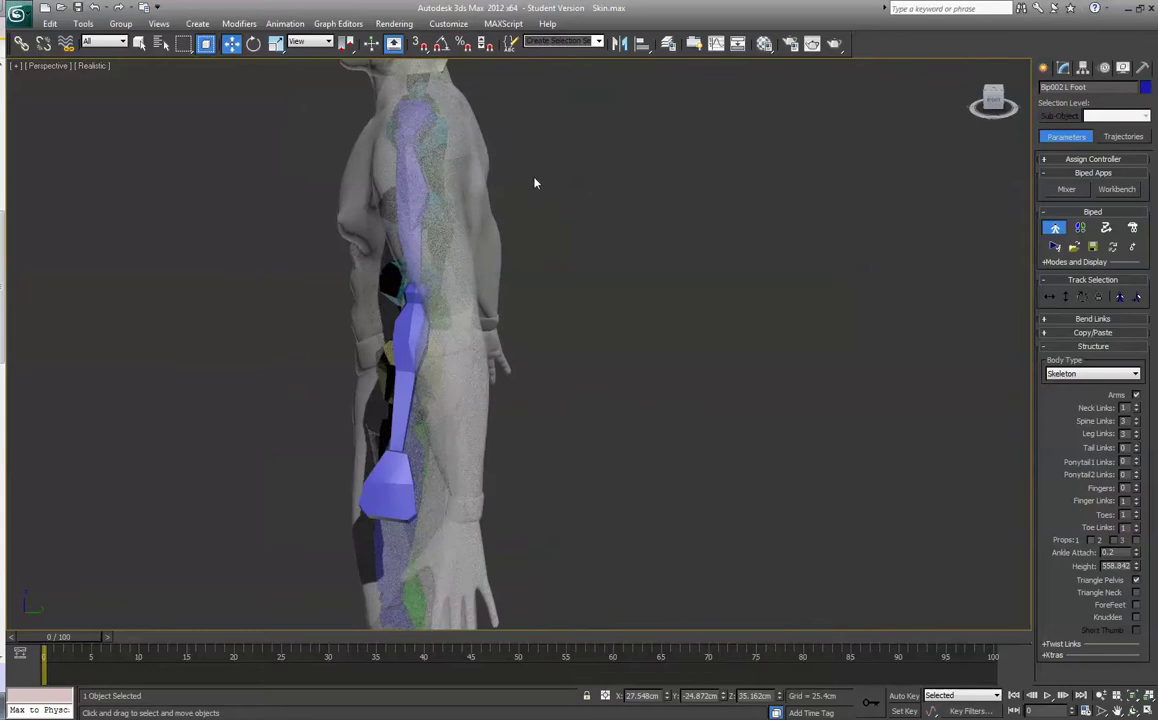
pyautogui.click(412, 193)
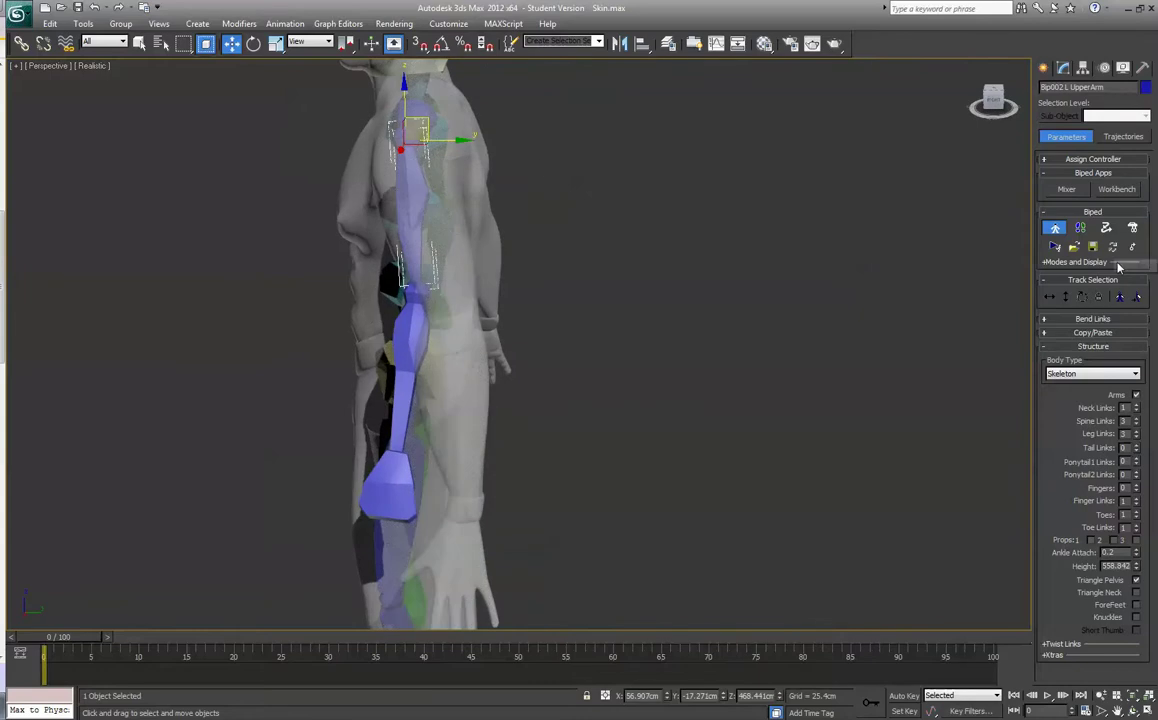
pyautogui.click(1119, 297)
pyautogui.click(253, 43)
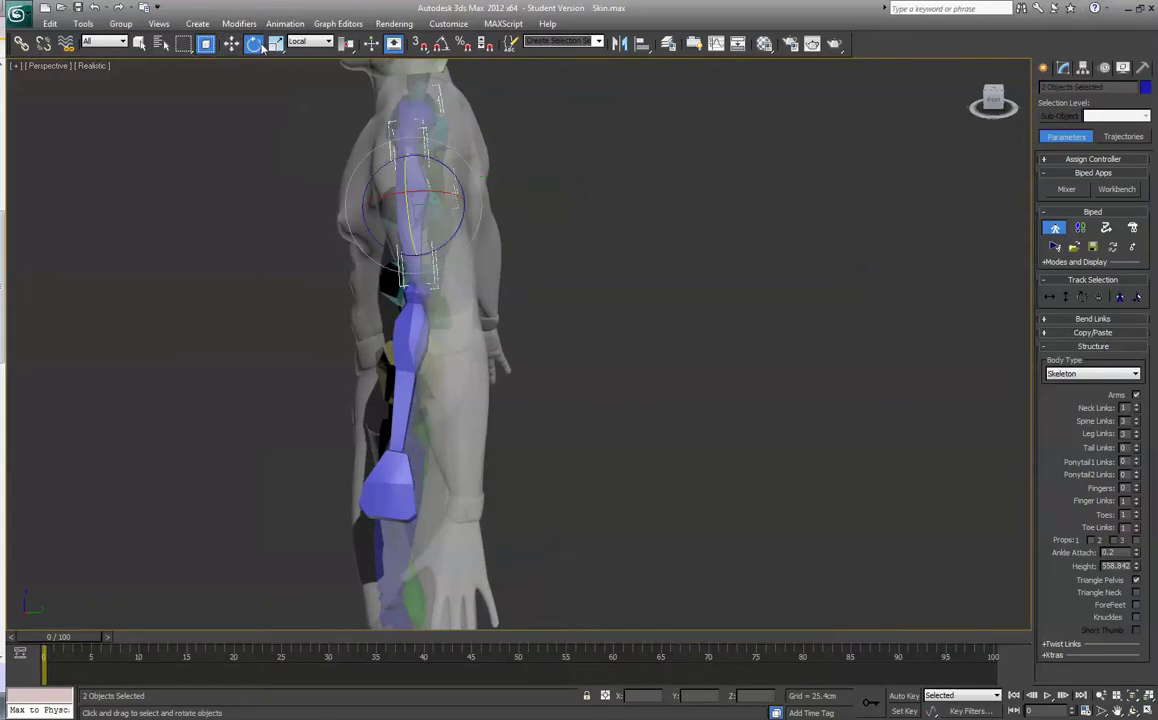
pyautogui.moveTo(476, 215); pyautogui.dragTo(460, 204)
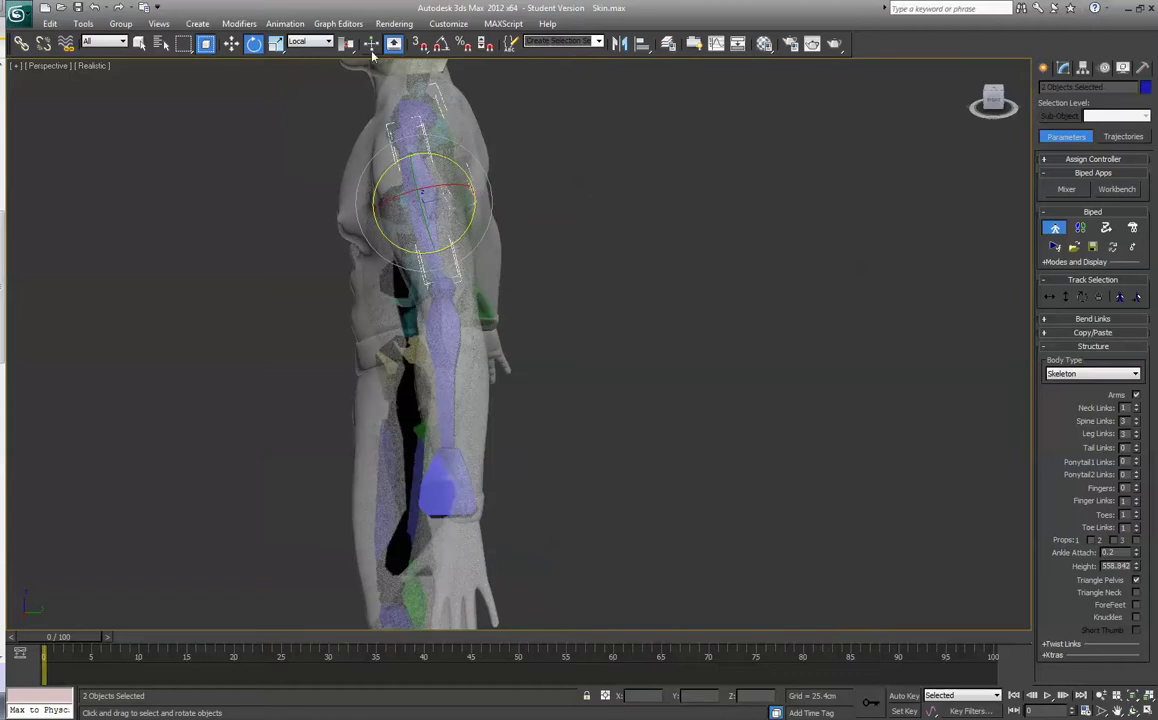
pyautogui.click(277, 44)
pyautogui.moveTo(443, 267)
pyautogui.mouseDown()
pyautogui.moveTo(453, 309)
pyautogui.moveTo(447, 287)
pyautogui.mouseUp()
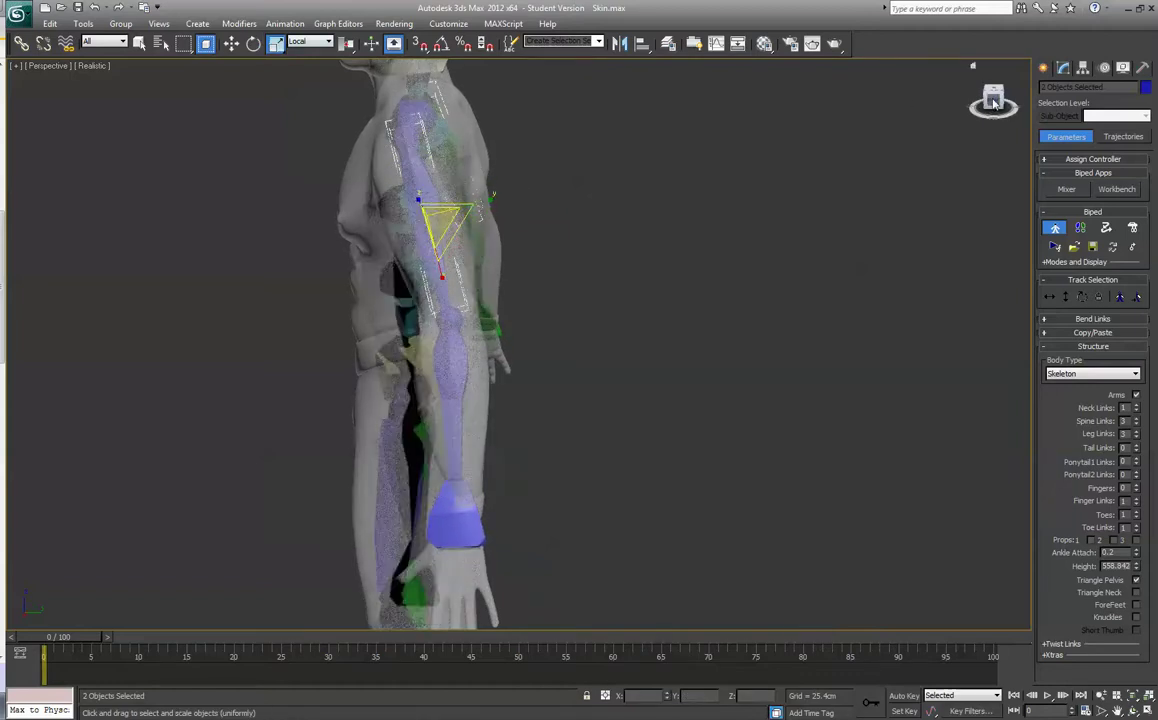
# Step: Symmetrically lengthen both forearm bones to the mesh's wrists, adjust their rotation slightly, and clear the selection
pyautogui.moveTo(992, 98); pyautogui.dragTo(1080, 90)
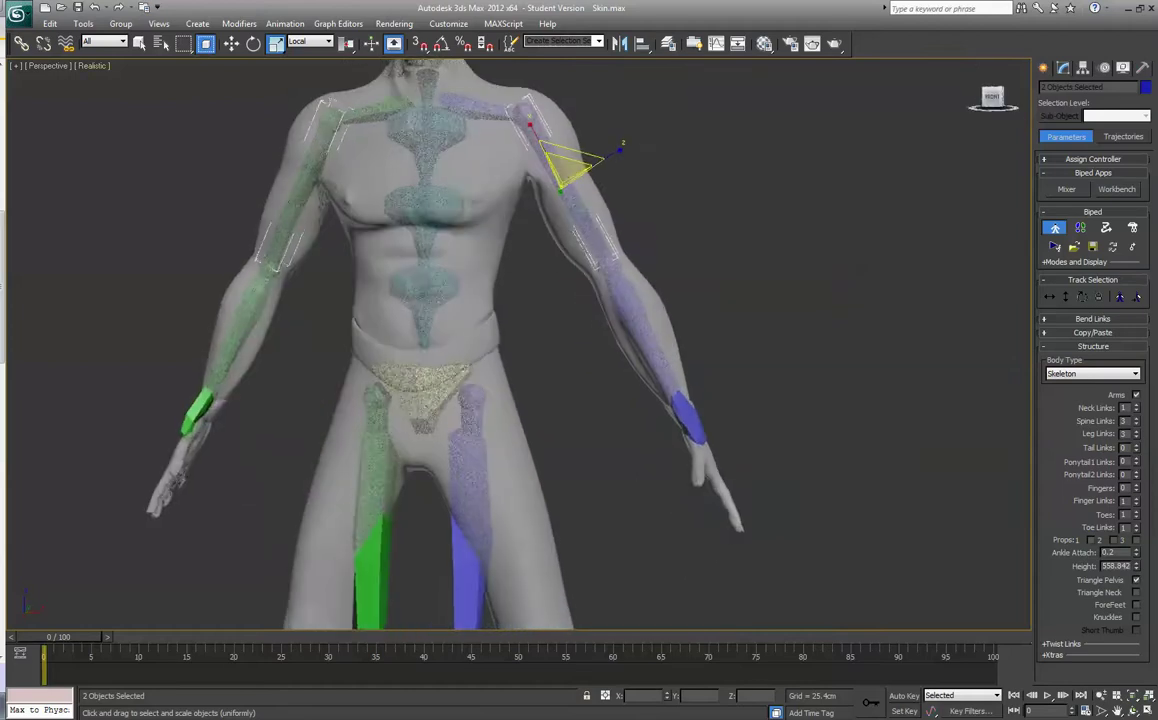
pyautogui.click(633, 315)
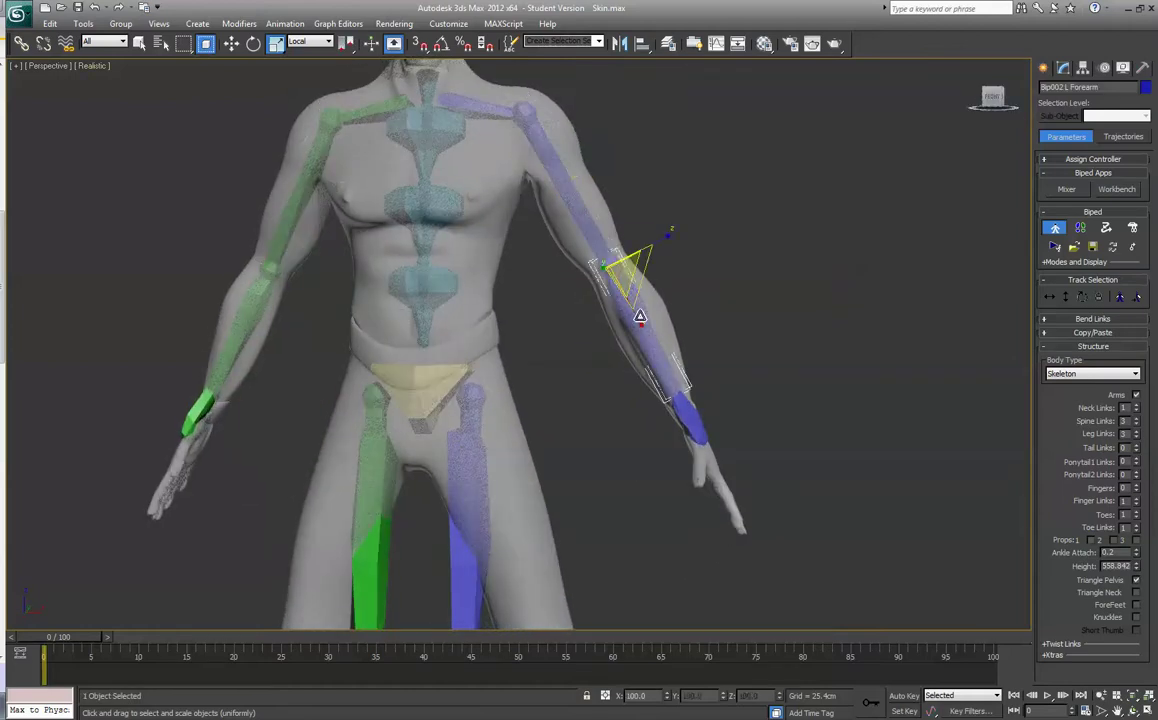
pyautogui.click(1118, 298)
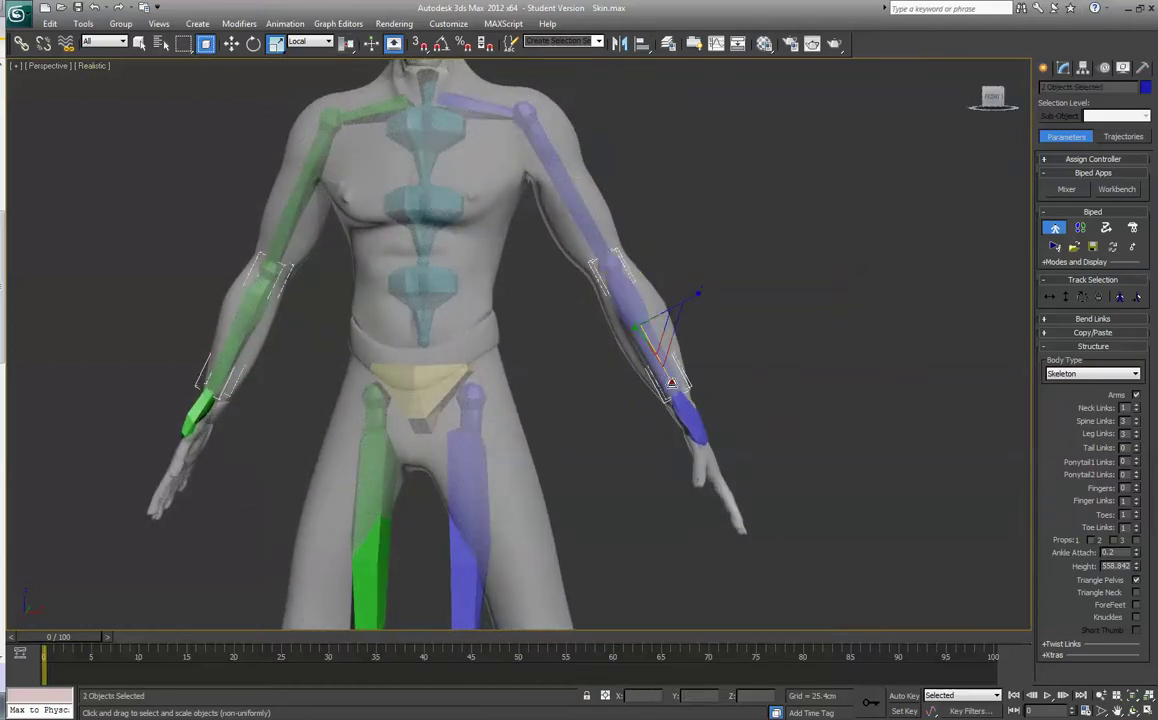
pyautogui.moveTo(660, 345); pyautogui.dragTo(678, 391)
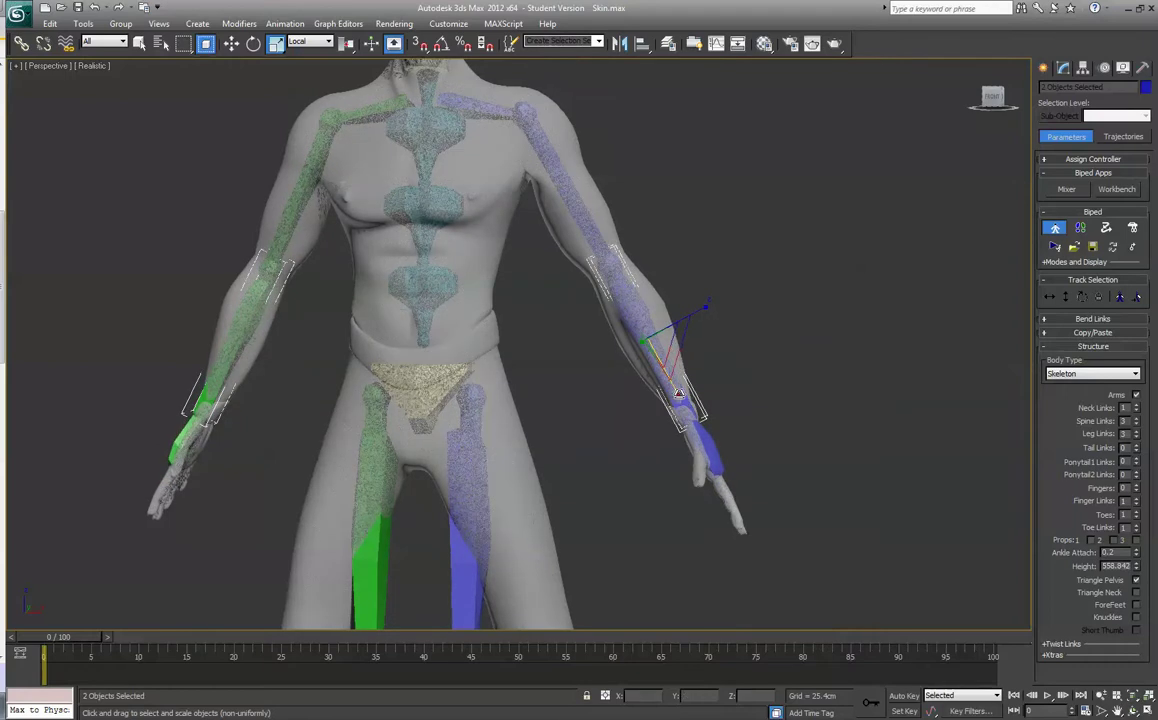
pyautogui.click(254, 43)
pyautogui.moveTo(669, 291); pyautogui.dragTo(705, 332)
pyautogui.moveTo(993, 99); pyautogui.dragTo(928, 101)
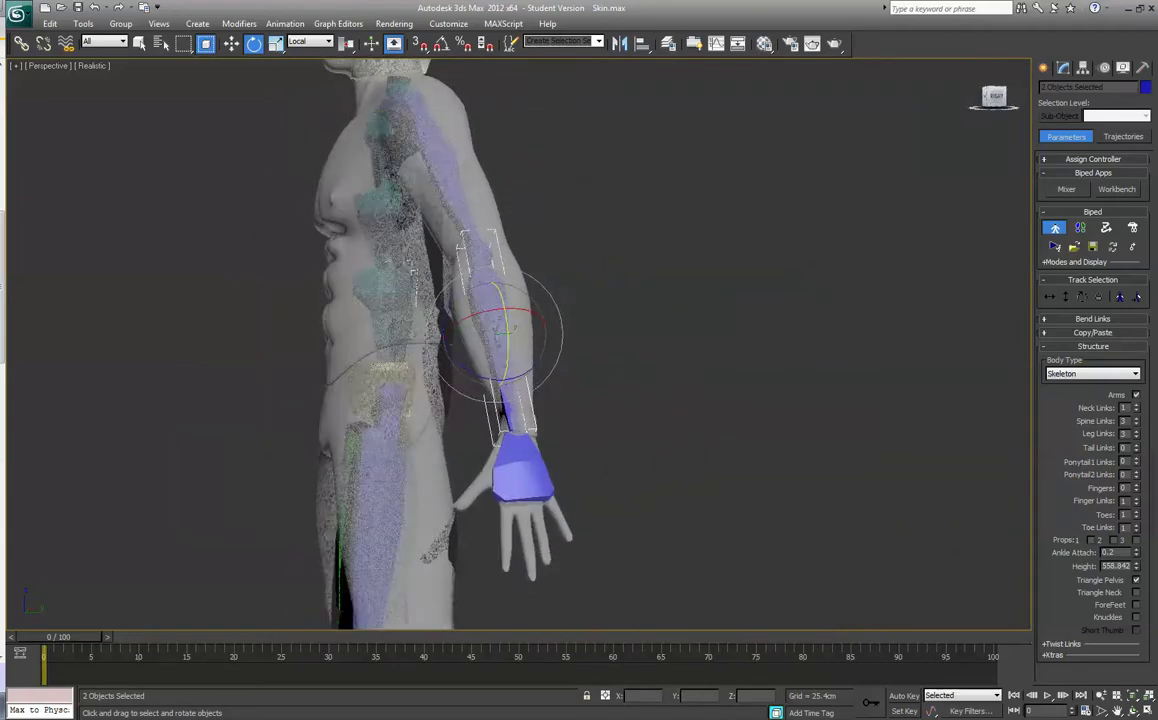
pyautogui.click(555, 382)
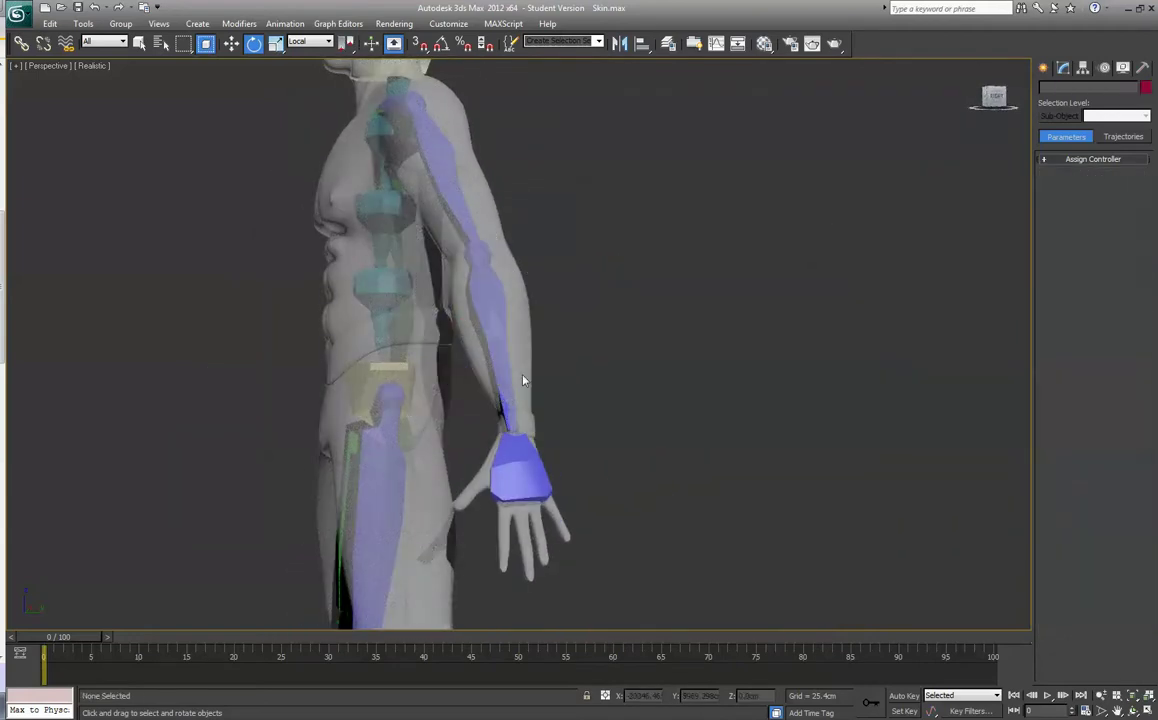
# Step: Twist the left forearm bone slightly about its length, and move the left hand bone slightly to align with the mesh's wrist
pyautogui.click(512, 342)
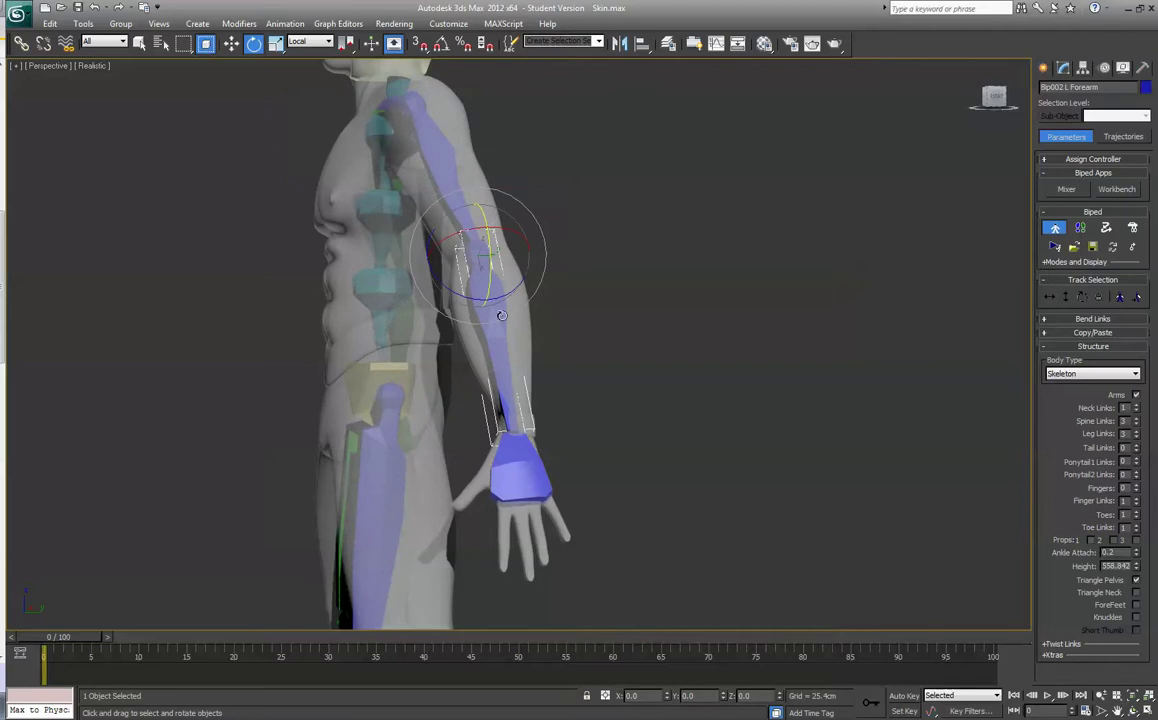
pyautogui.click(515, 455)
pyautogui.click(499, 345)
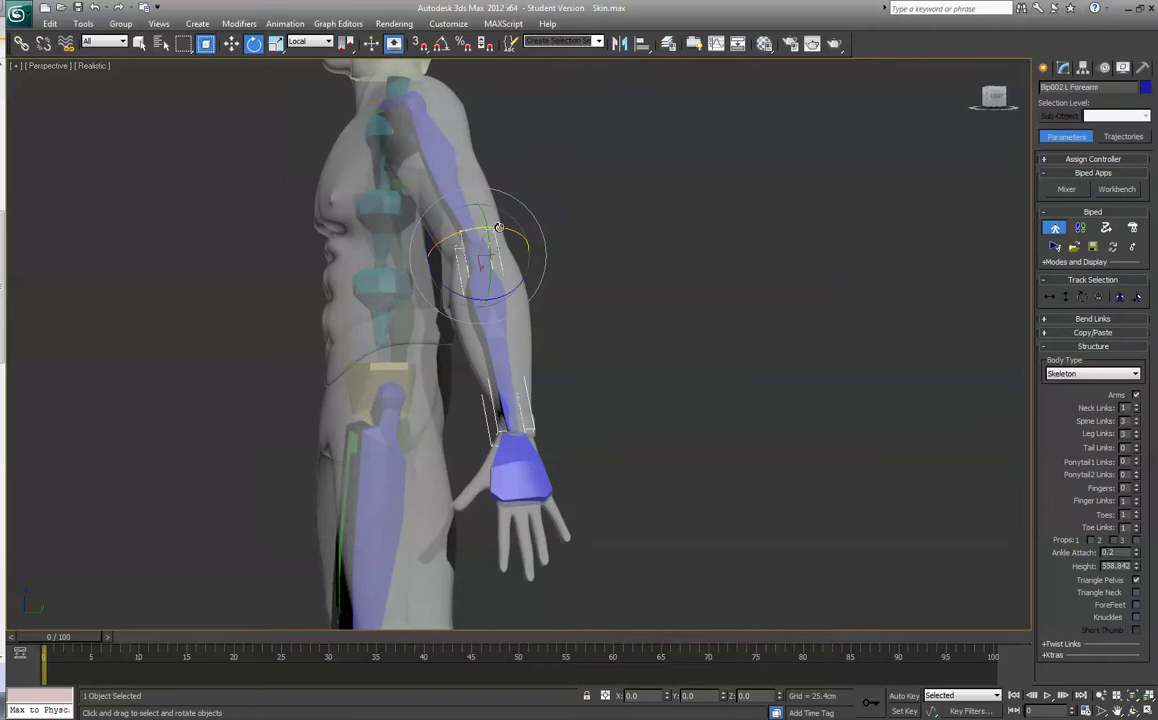
pyautogui.moveTo(497, 224); pyautogui.dragTo(520, 237)
pyautogui.click(516, 475)
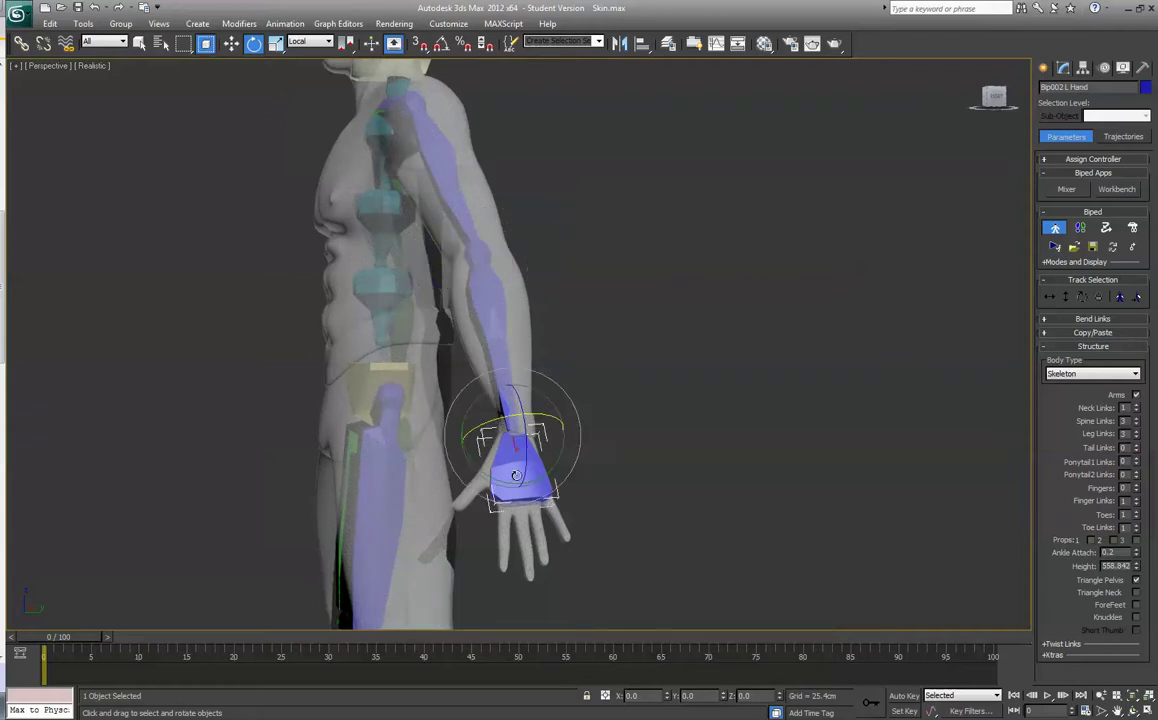
pyautogui.click(231, 43)
pyautogui.moveTo(519, 448); pyautogui.dragTo(523, 442)
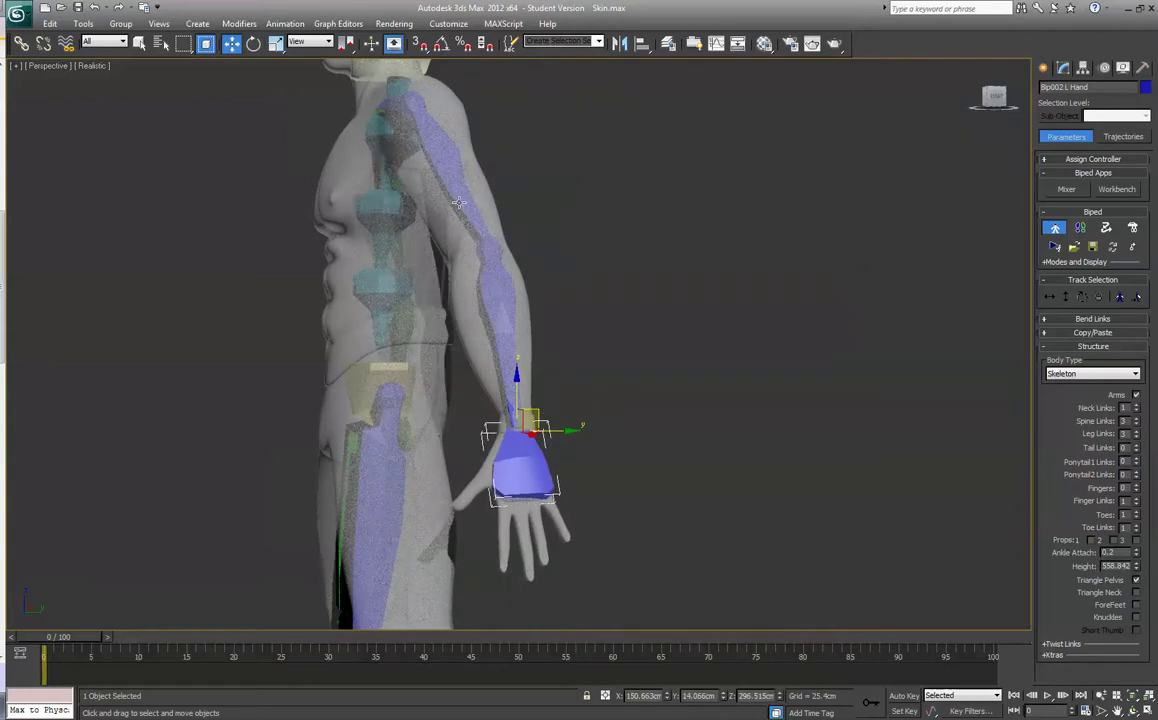
# Step: Try moving the left foot bone outward into the mesh's left foot, inspect the leg from the side, and undo the move
pyautogui.moveTo(997, 96); pyautogui.dragTo(1028, 98)
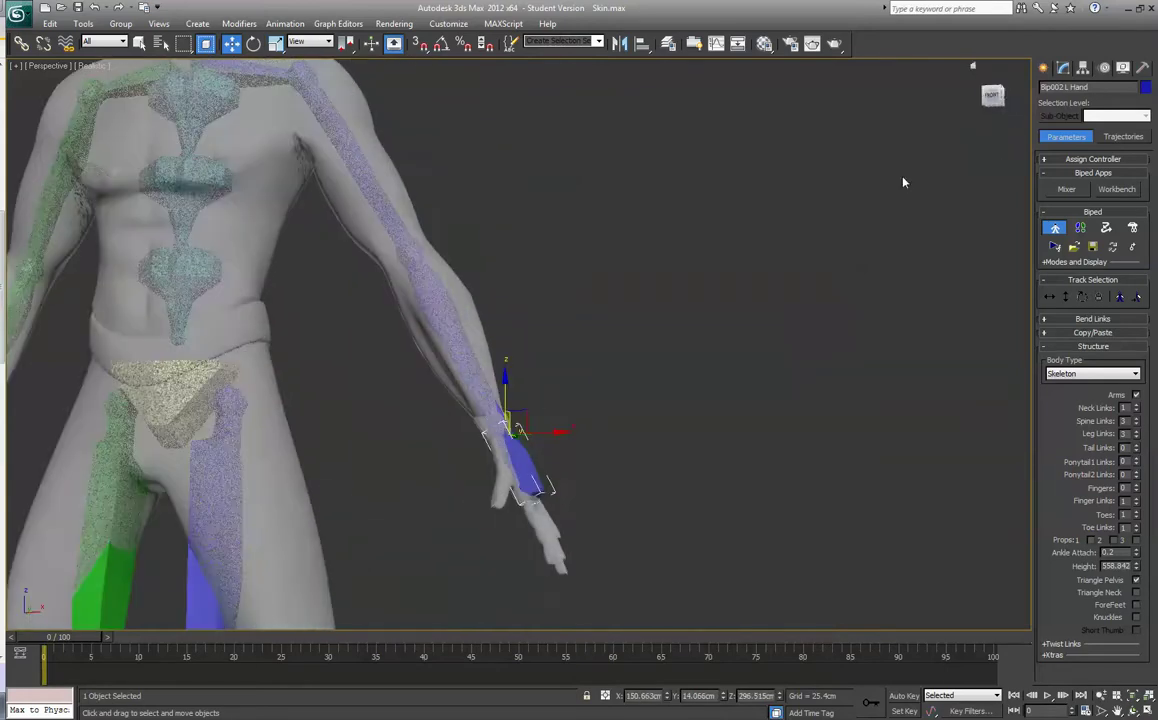
pyautogui.moveTo(424, 403); pyautogui.dragTo(616, 277, button='middle')
pyautogui.scroll(-5, 616, 277)
pyautogui.click(548, 568)
pyautogui.moveTo(598, 553); pyautogui.dragTo(683, 547)
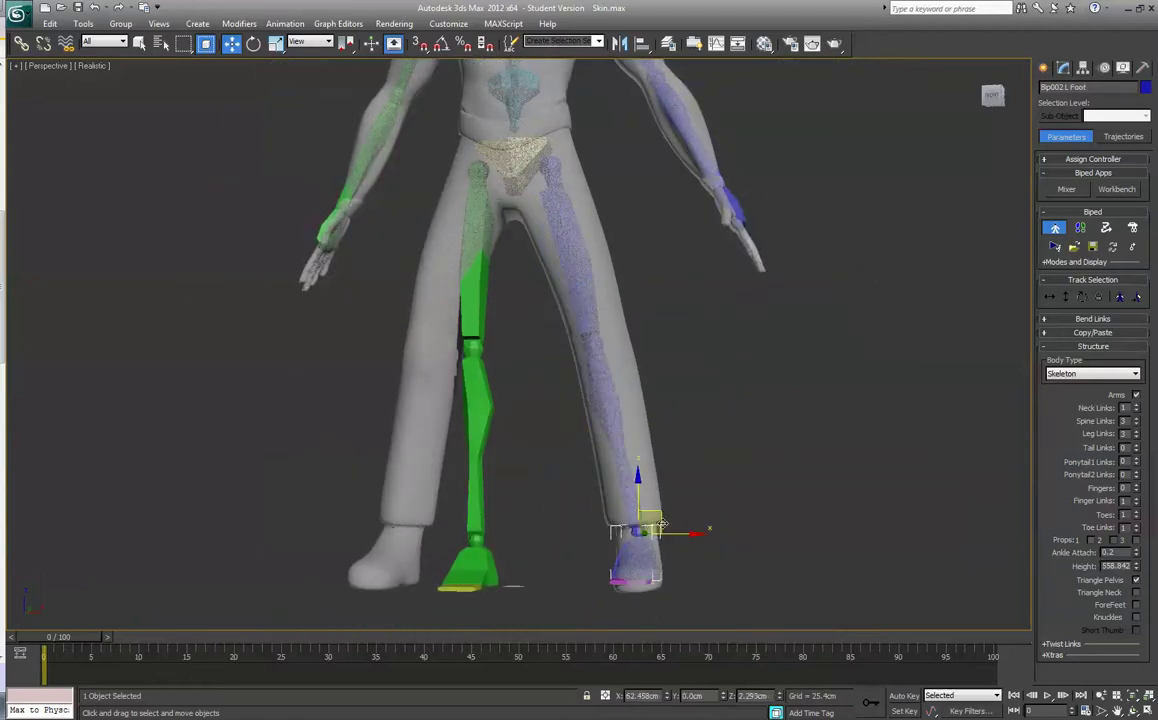
pyautogui.keyDown('alt'); pyautogui.moveTo(825, 259); pyautogui.dragTo(711, 291, button='middle'); pyautogui.keyUp('alt')
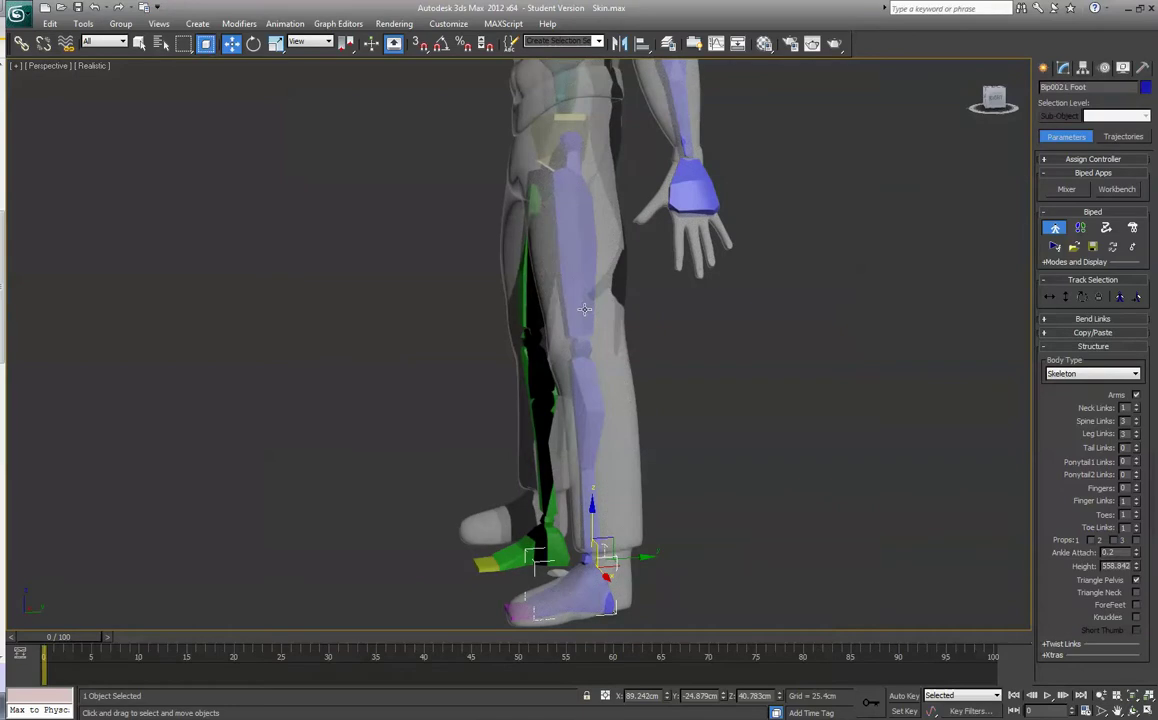
pyautogui.keyDown('alt'); pyautogui.moveTo(589, 411); pyautogui.dragTo(834, 200, button='middle'); pyautogui.keyUp('alt')
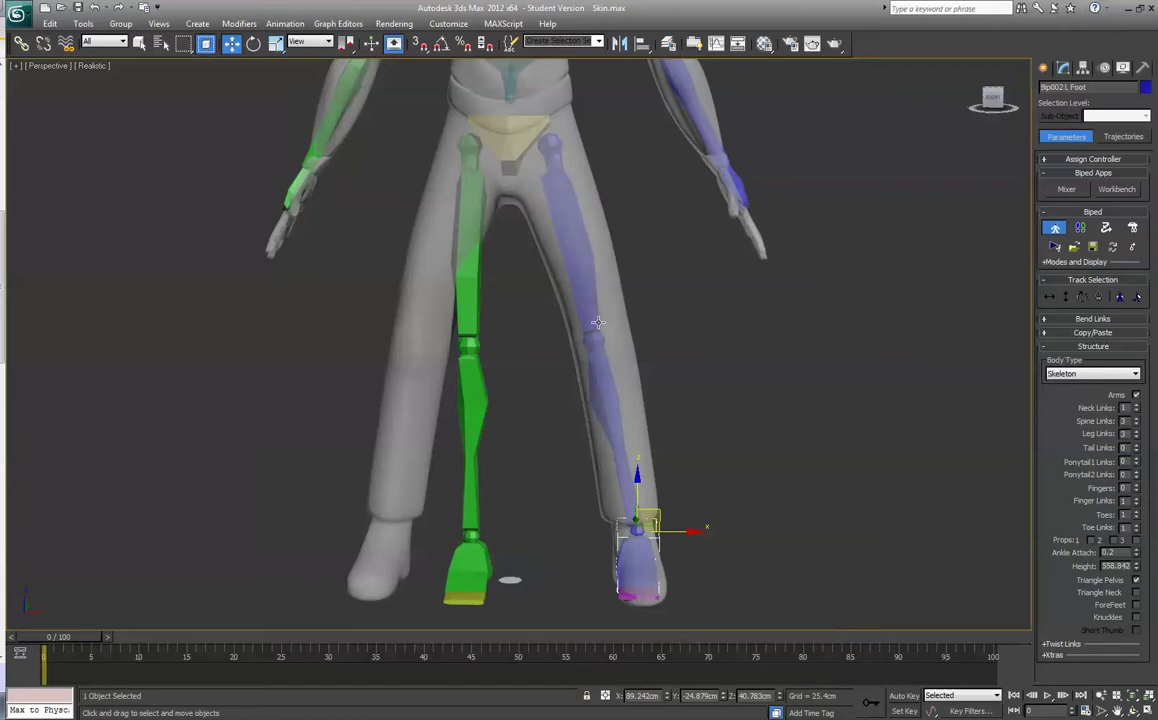
pyautogui.hotkey('ctrl', 'z')
# Step: Rotate the neck bone forward to place the biped head inside the mesh's head, and lengthen the neck bone
pyautogui.scroll(-5, 780, 361)
pyautogui.scroll(4, 773, 356)
pyautogui.moveTo(680, 406); pyautogui.dragTo(672, 459, button='middle')
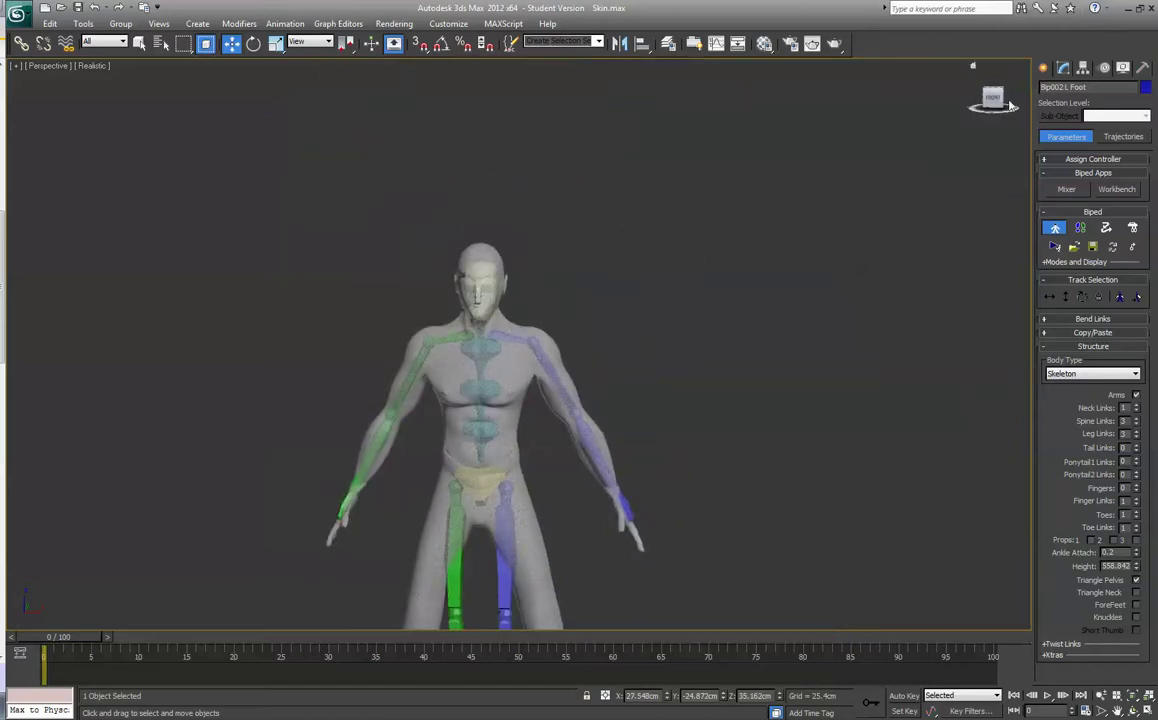
pyautogui.moveTo(993, 99); pyautogui.dragTo(897, 234)
pyautogui.scroll(5, 810, 230)
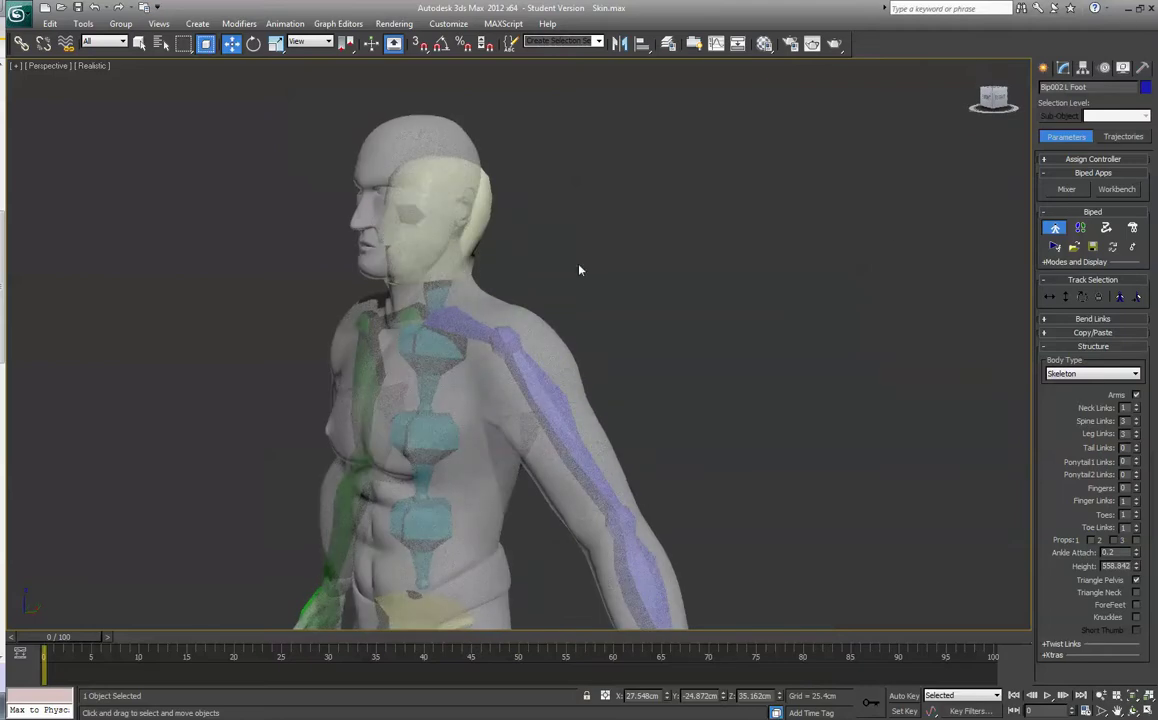
pyautogui.moveTo(993, 99); pyautogui.dragTo(951, 119)
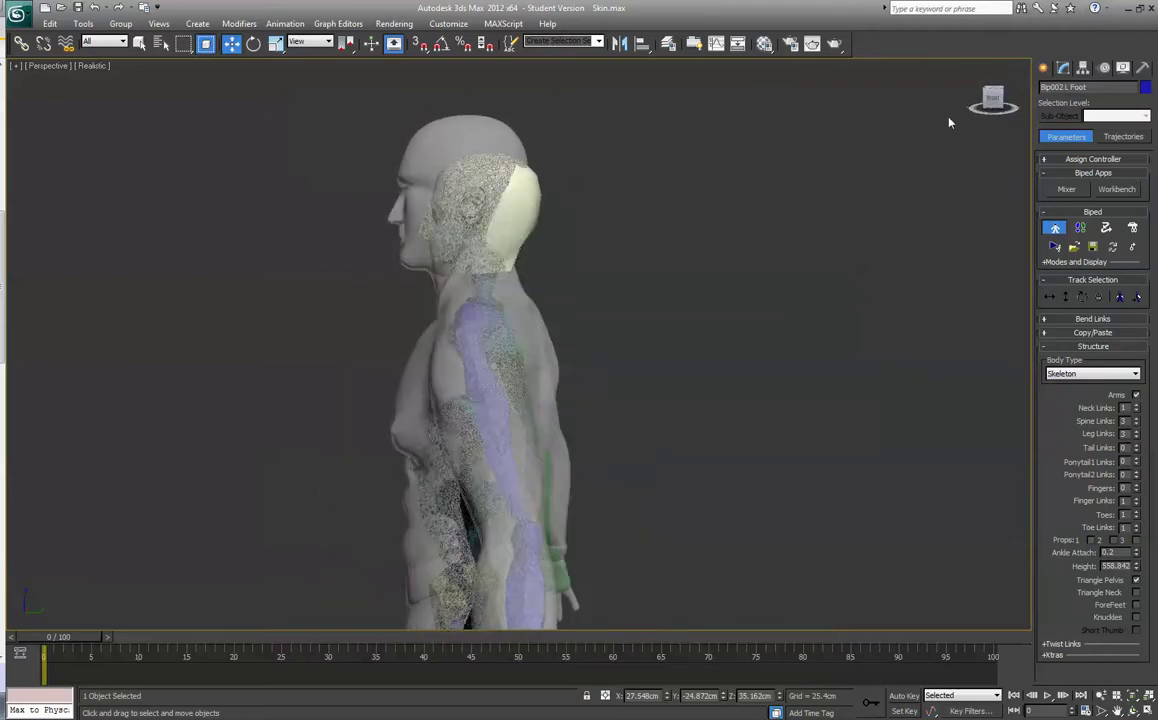
pyautogui.click(480, 285)
pyautogui.click(252, 44)
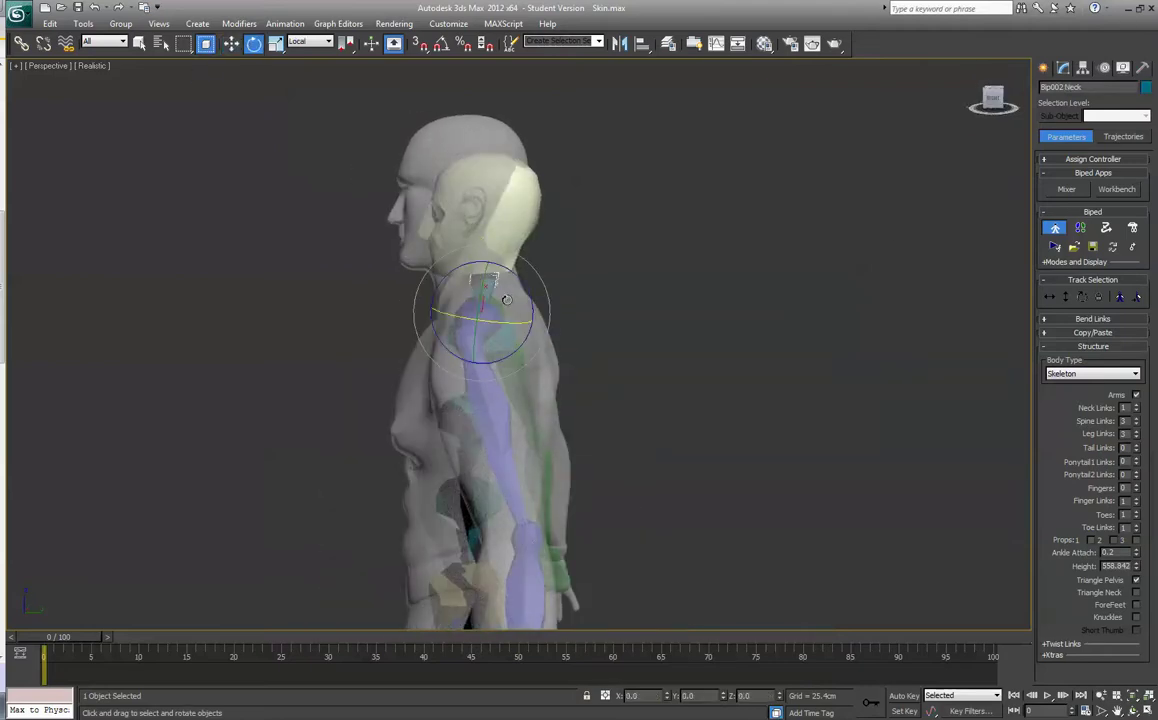
pyautogui.moveTo(522, 289); pyautogui.dragTo(456, 237)
pyautogui.click(275, 44)
# Step: Scale the head bone up uniformly to fill the mesh's head, and clear the selection
pyautogui.click(470, 167)
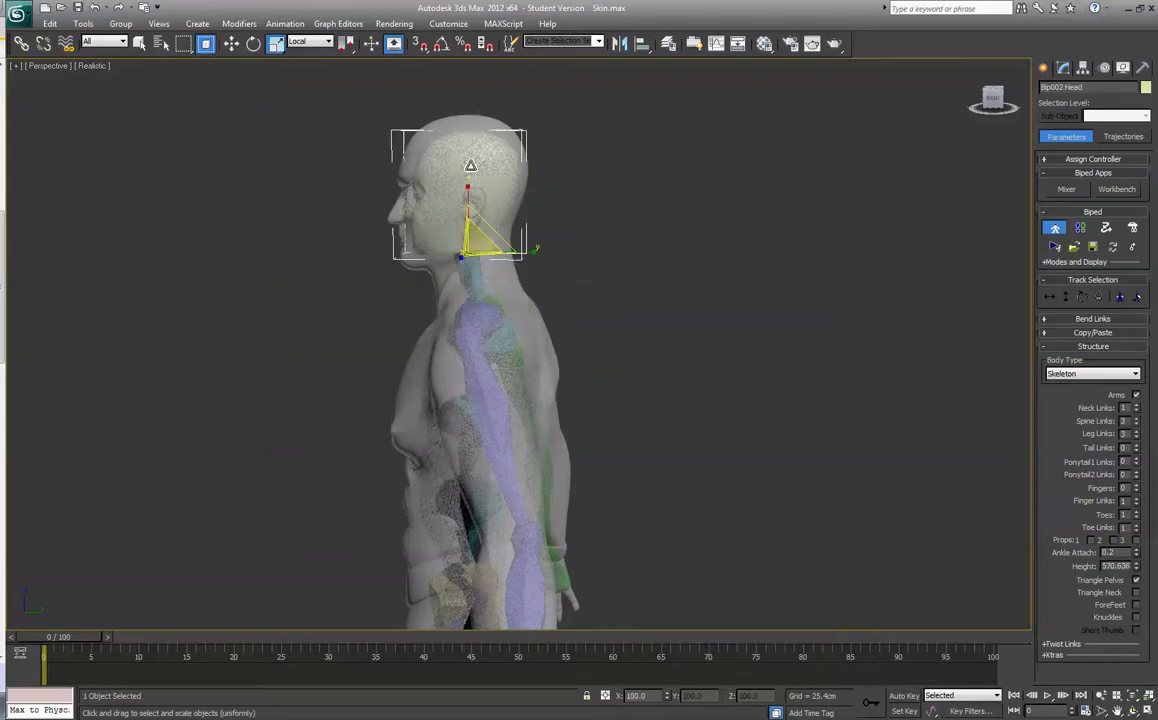
pyautogui.click(232, 45)
pyautogui.click(275, 45)
pyautogui.moveTo(490, 234); pyautogui.dragTo(496, 229)
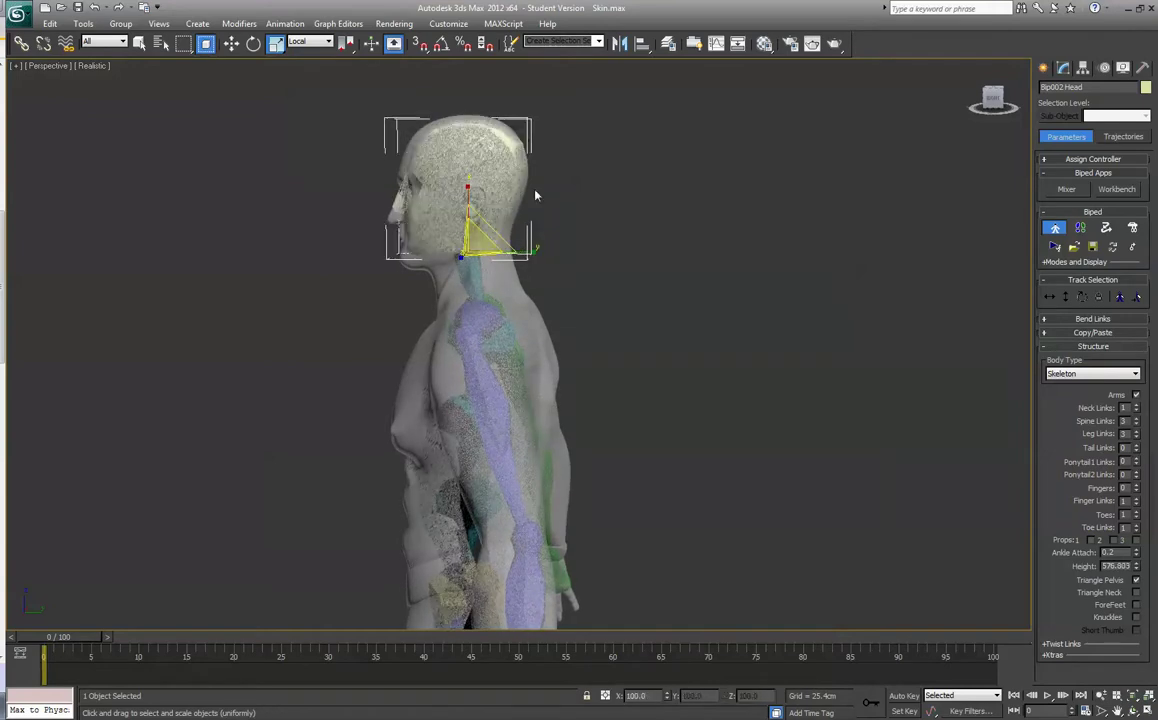
pyautogui.click(1007, 101)
pyautogui.click(770, 292)
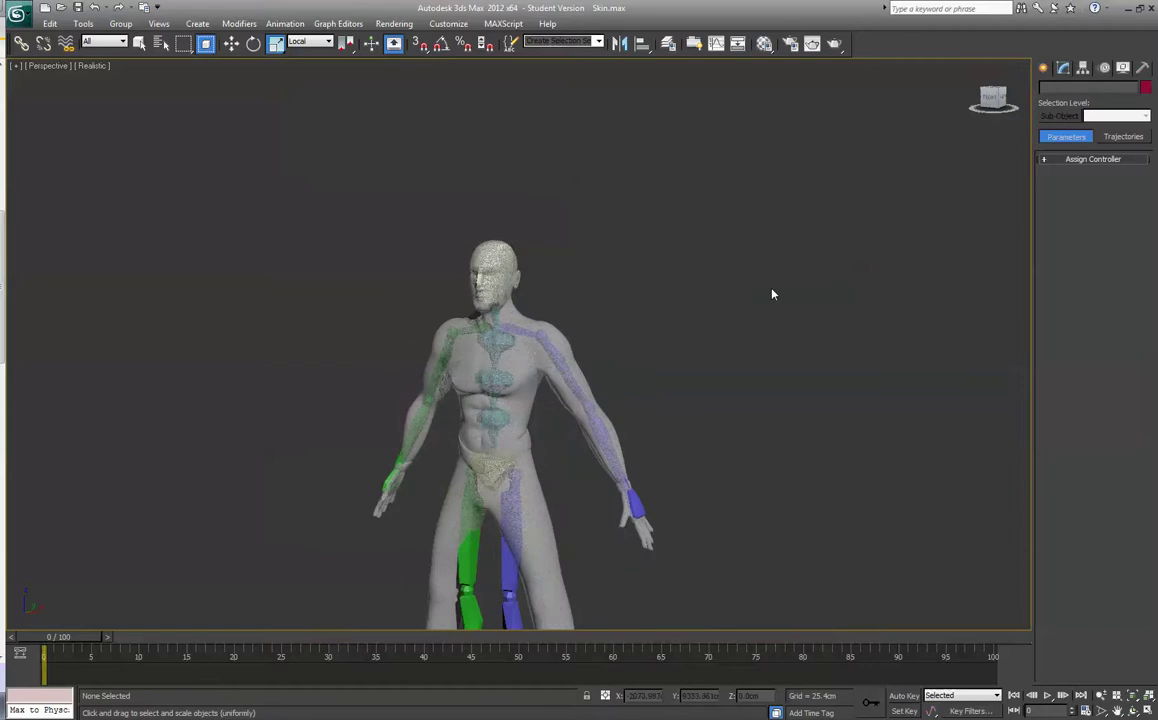
pyautogui.moveTo(570, 502); pyautogui.dragTo(552, 369, button='middle')
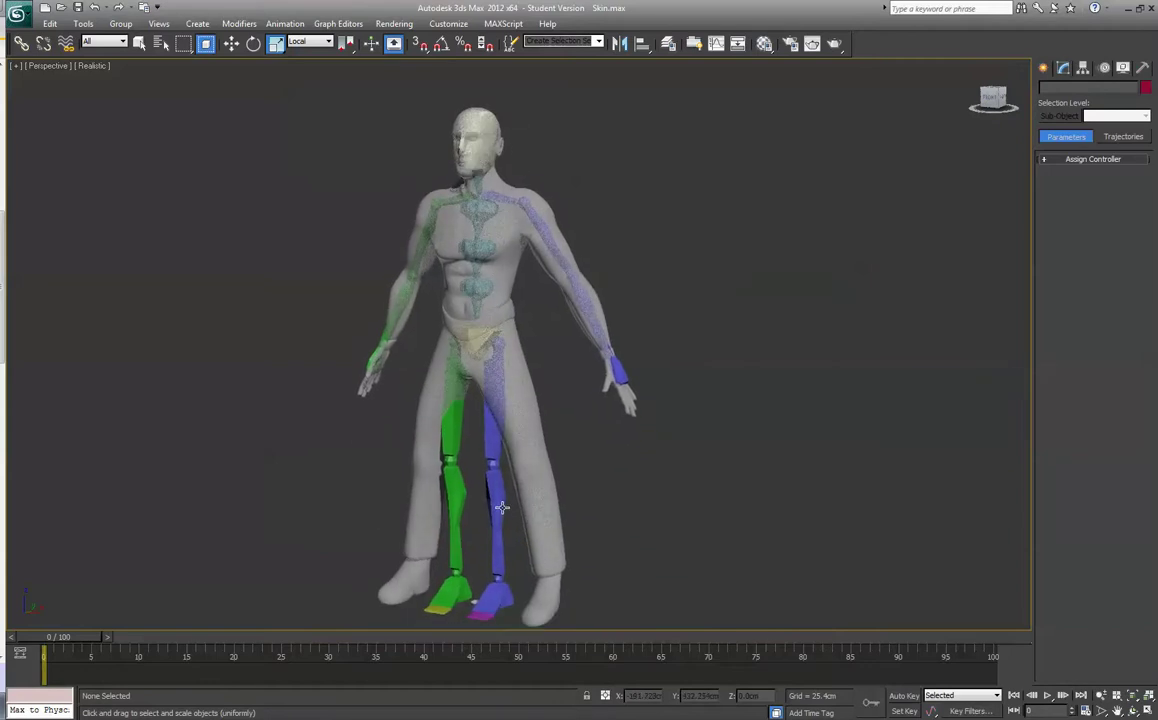
# Step: Unhide all hidden objects, clear the selection, and unfreeze all frozen objects in the scene
pyautogui.click(501, 508)
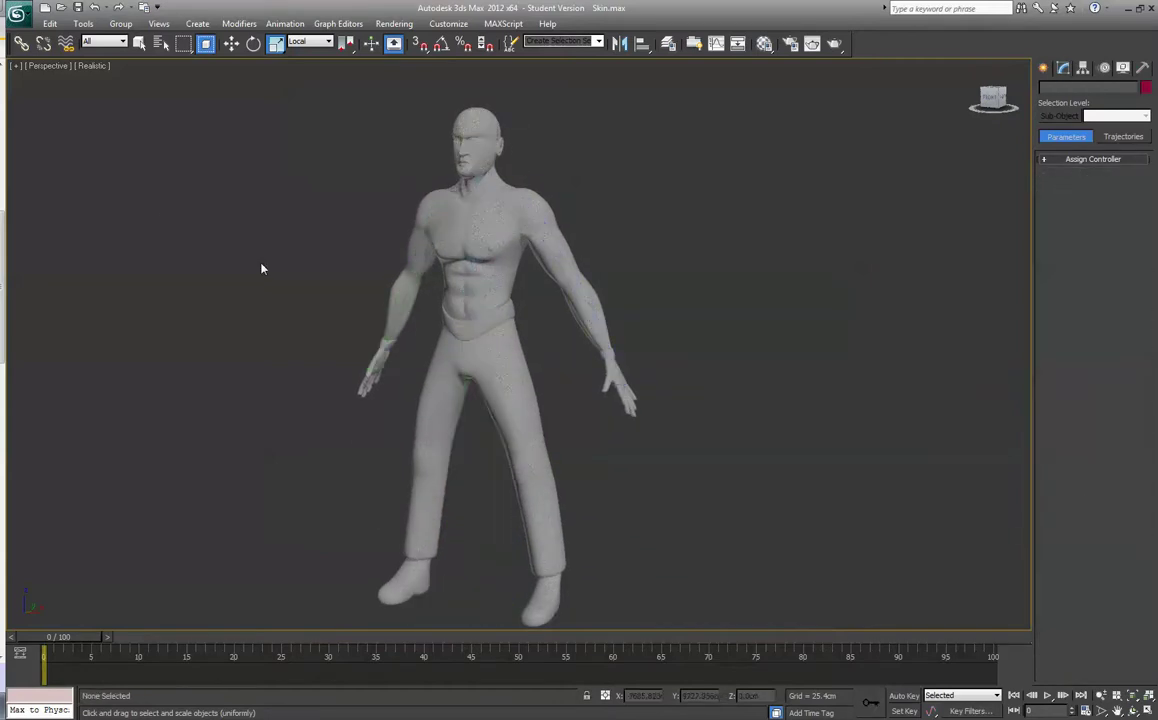
pyautogui.rightClick(172, 177)
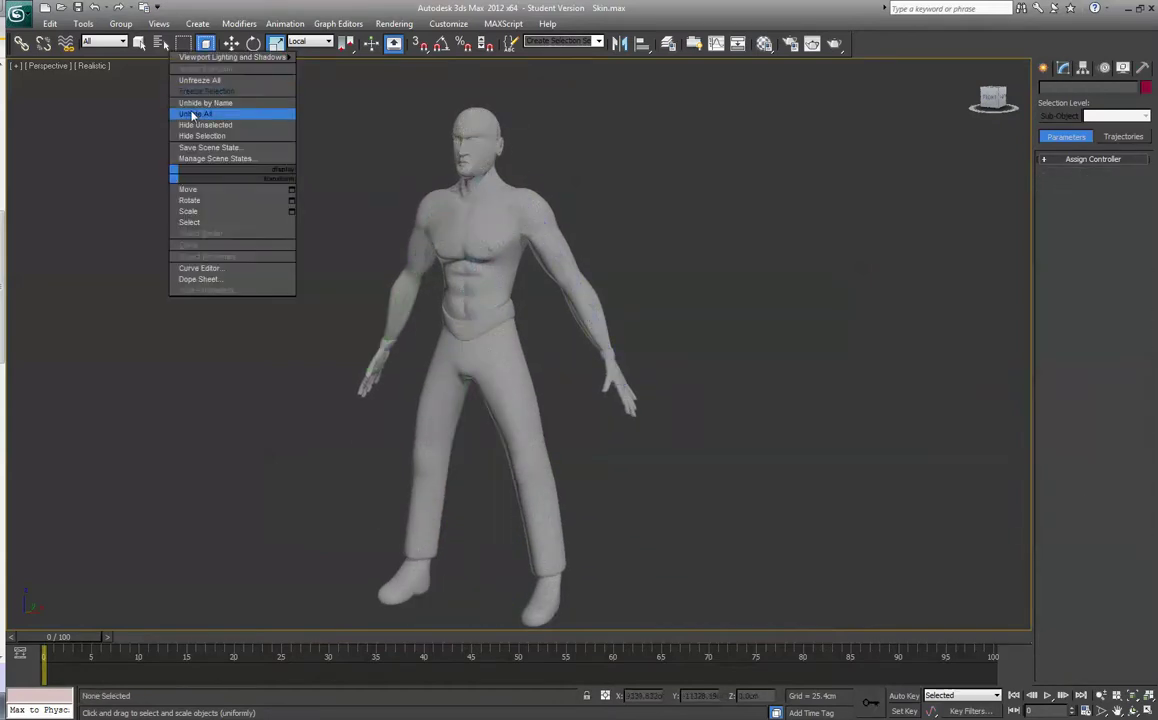
pyautogui.click(193, 115)
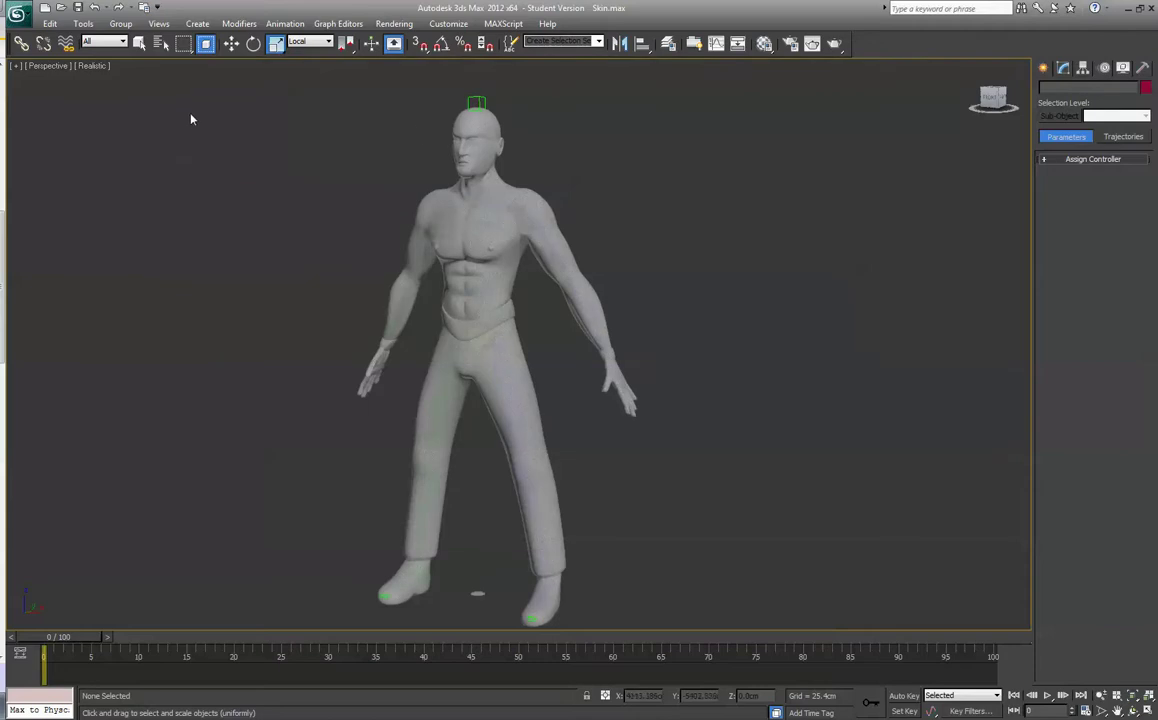
pyautogui.click(478, 101)
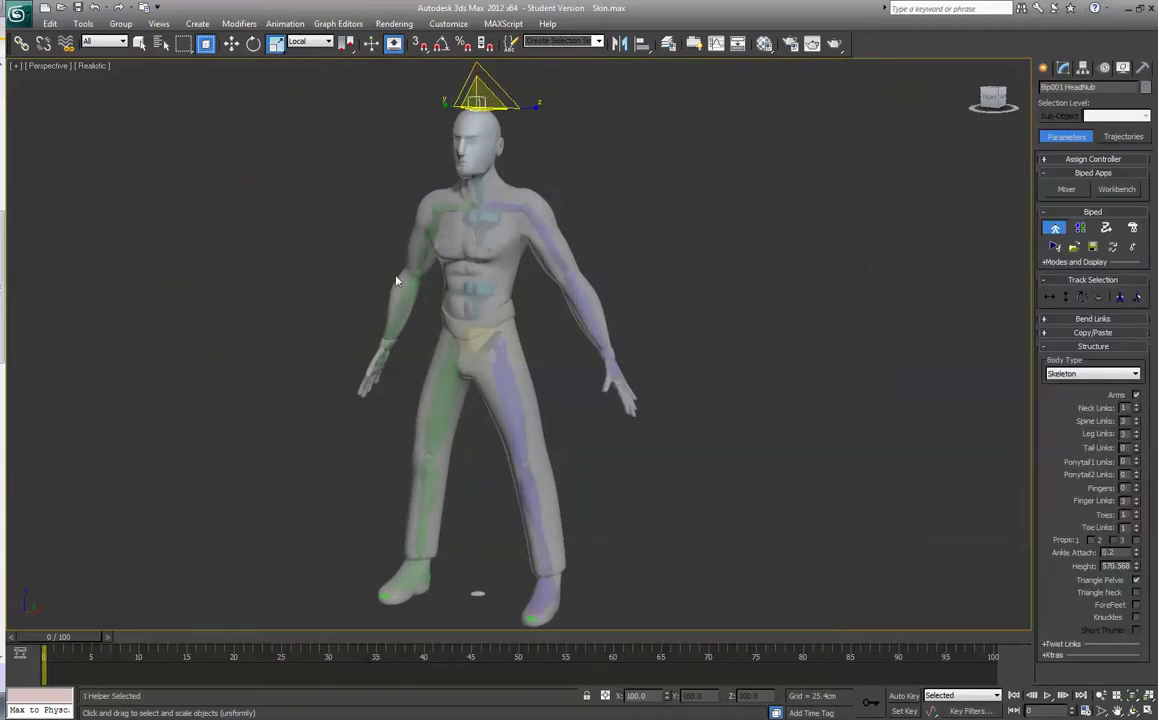
pyautogui.moveTo(988, 98); pyautogui.dragTo(1024, 98)
pyautogui.moveTo(617, 438); pyautogui.dragTo(620, 401, button='middle')
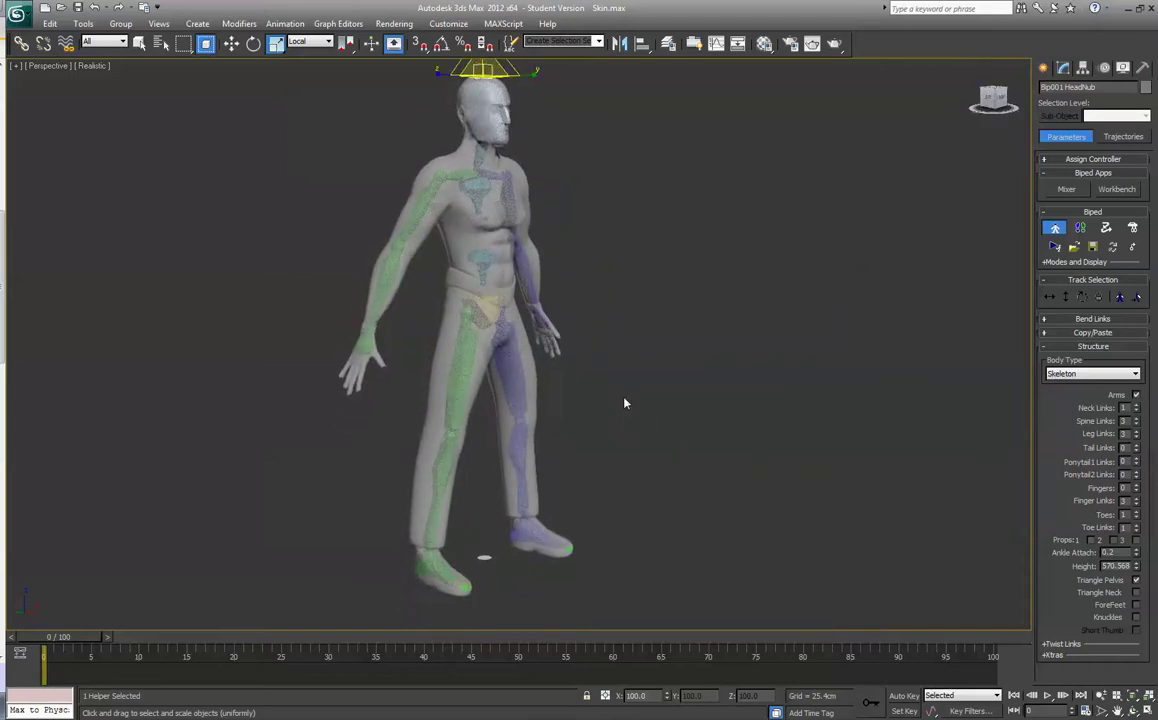
pyautogui.click(630, 321)
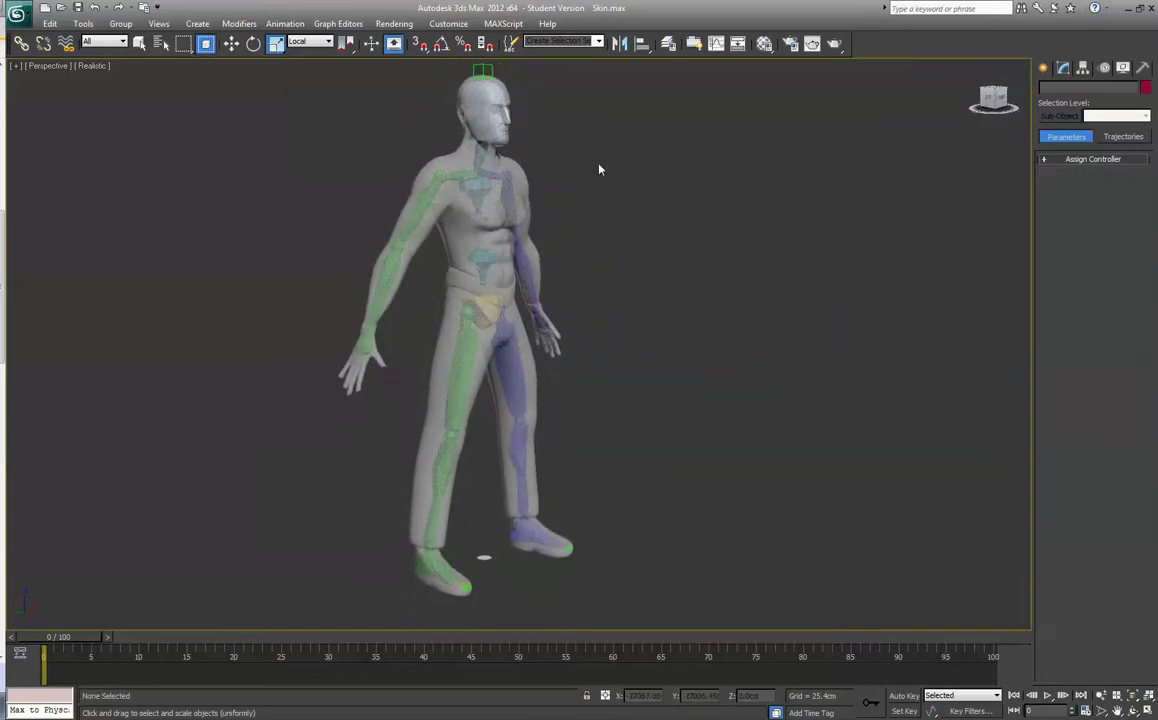
pyautogui.rightClick(760, 210)
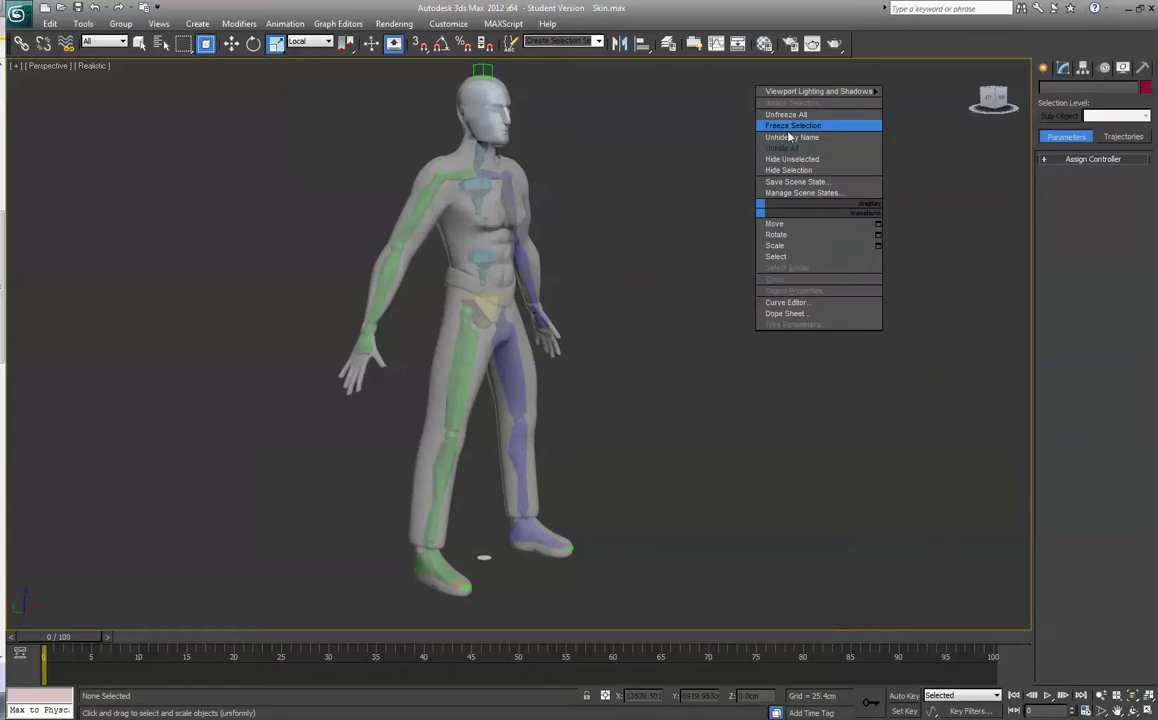
pyautogui.click(789, 116)
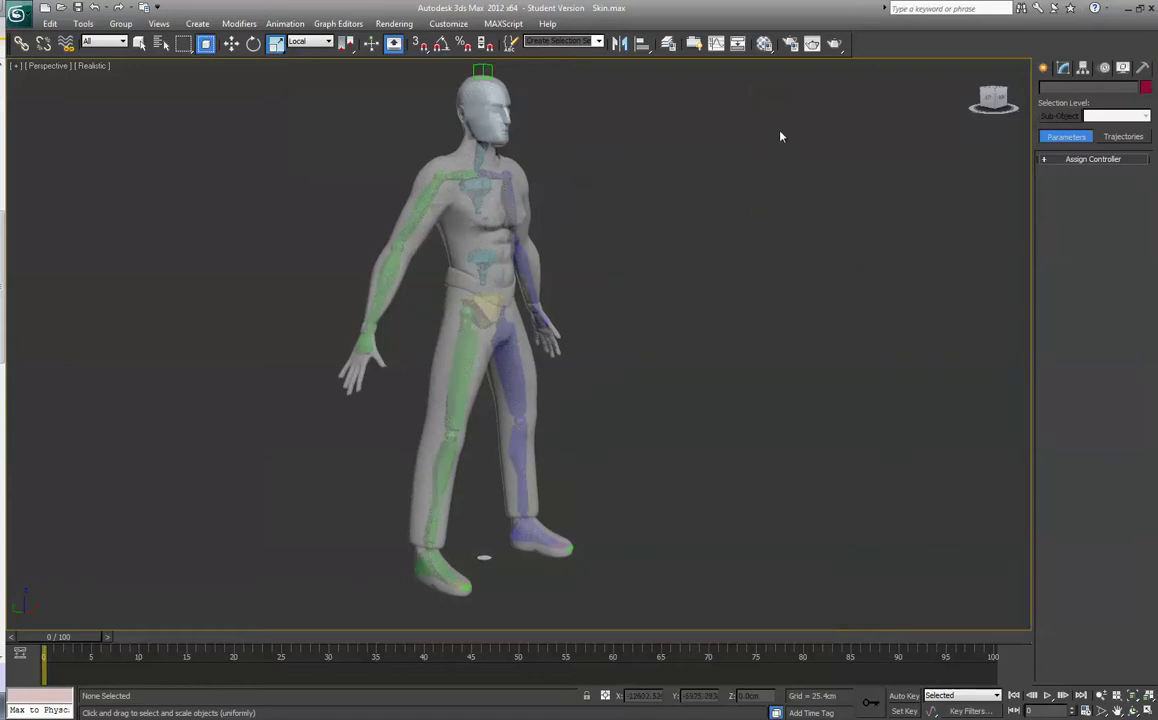
# Step: Select the Man mesh and apply a Skin modifier to it
pyautogui.click(442, 170)
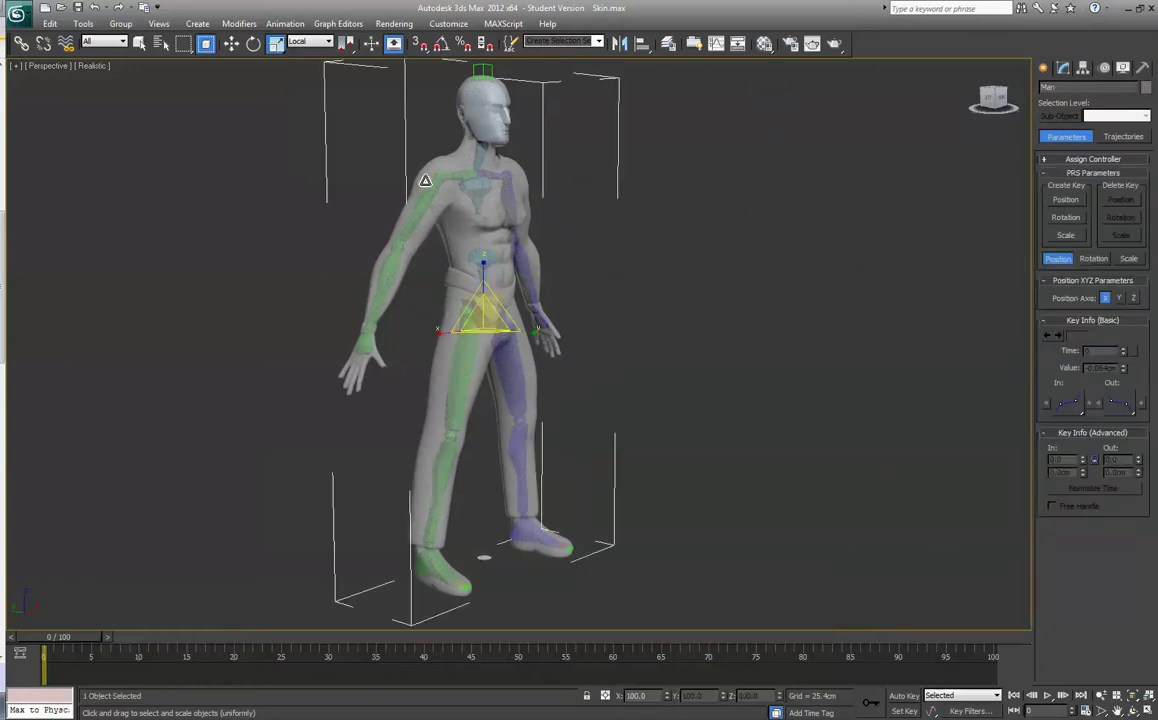
pyautogui.click(1062, 68)
pyautogui.click(1146, 107)
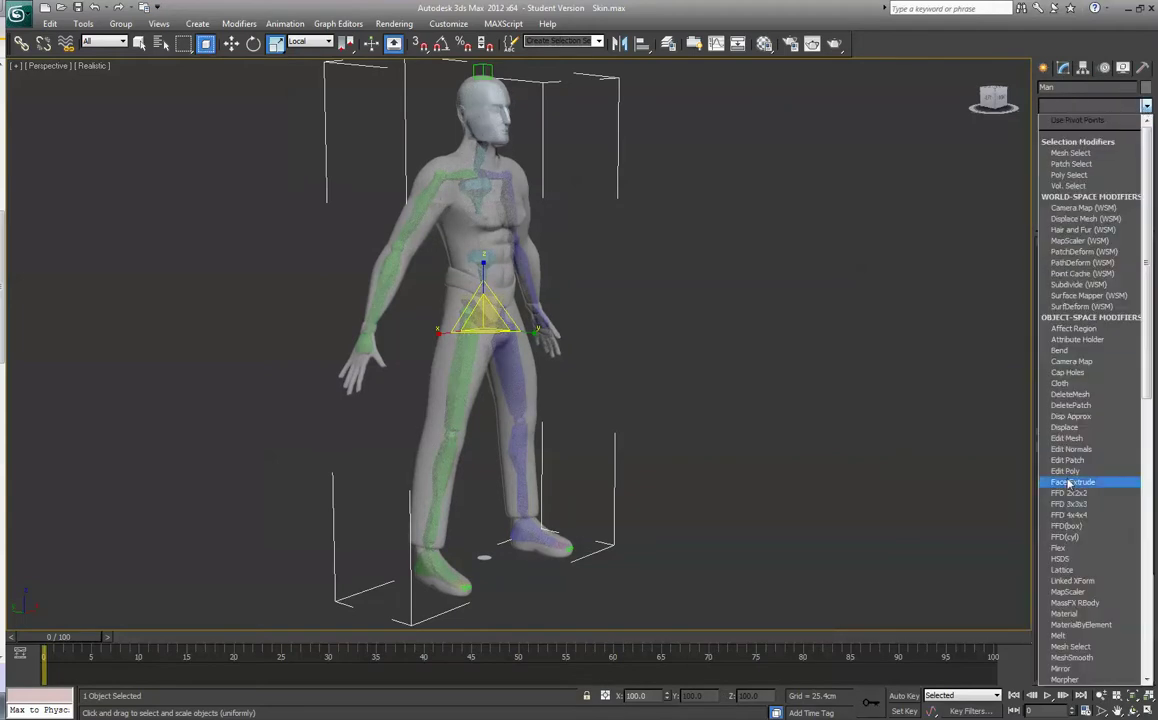
pyautogui.scroll(-1, 1077, 610)
pyautogui.scroll(-7, 1077, 610)
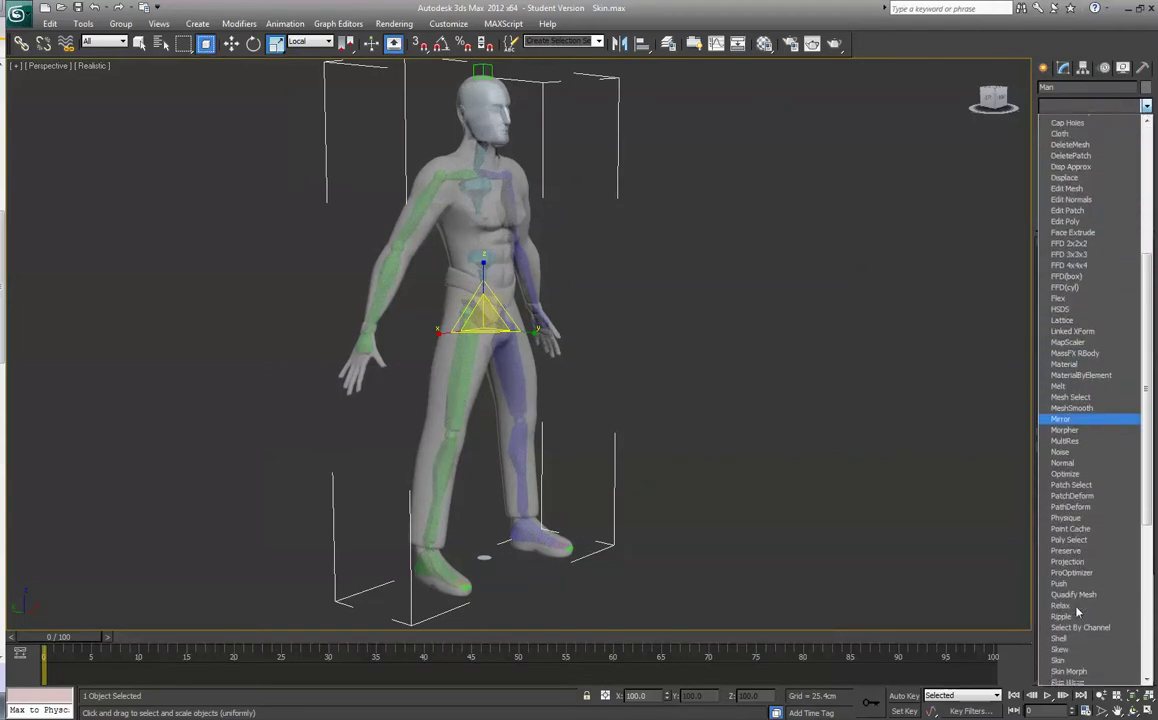
pyautogui.click(1060, 646)
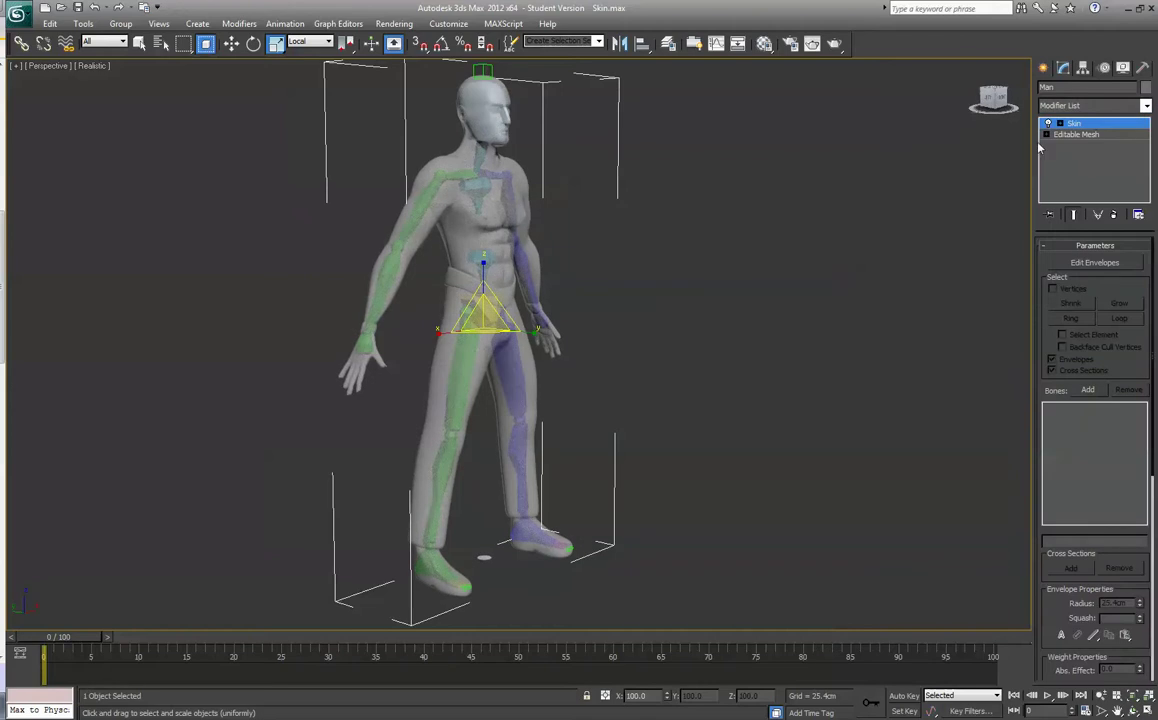
# Step: Add all the listed Bip001 biped bones to the Skin modifier's bone list
pyautogui.click(1095, 393)
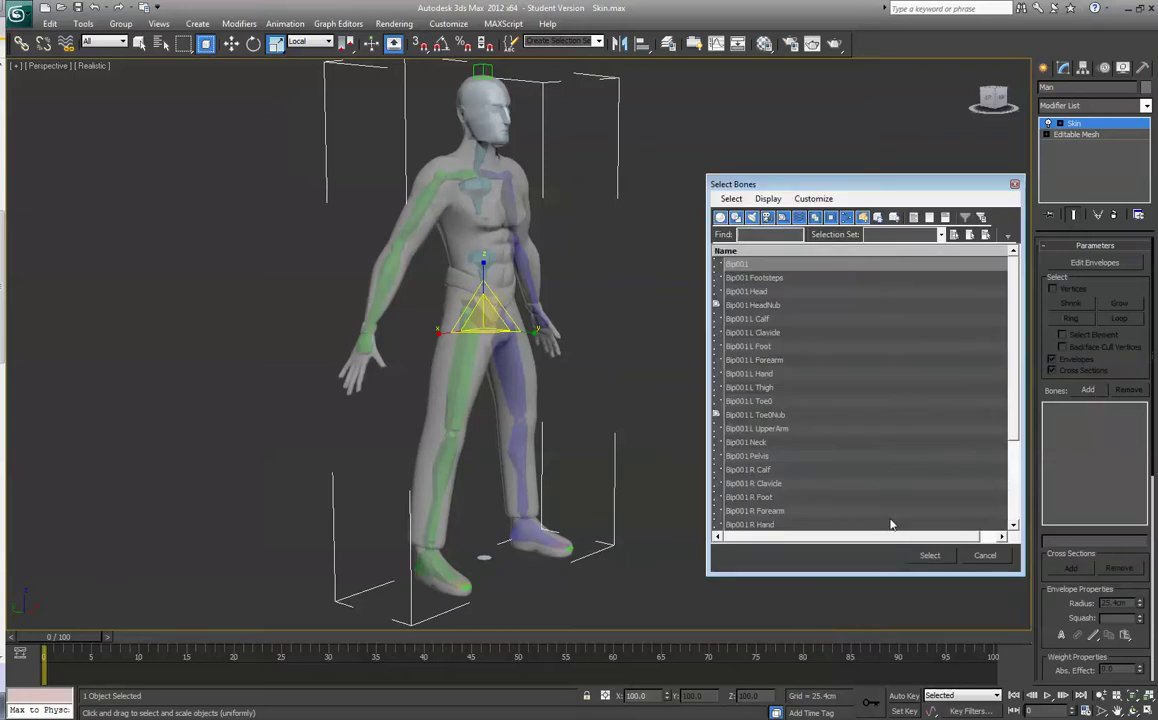
pyautogui.click(869, 497)
pyautogui.hotkey('ctrl', 'a')
pyautogui.click(870, 498)
pyautogui.hotkey('ctrl', 'a')
pyautogui.click(930, 555)
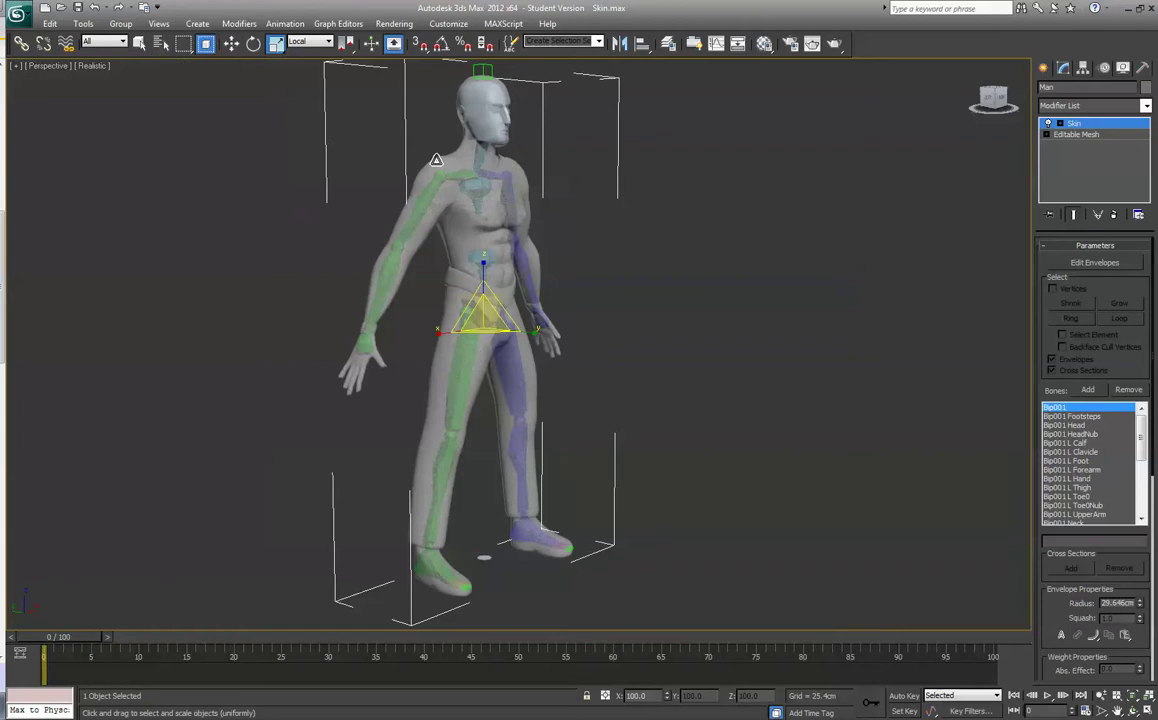
# Step: Try rotating the Bip001 R Forearm bone to test how the skinned mesh deforms at the elbow, and restore its original pose
pyautogui.click(139, 43)
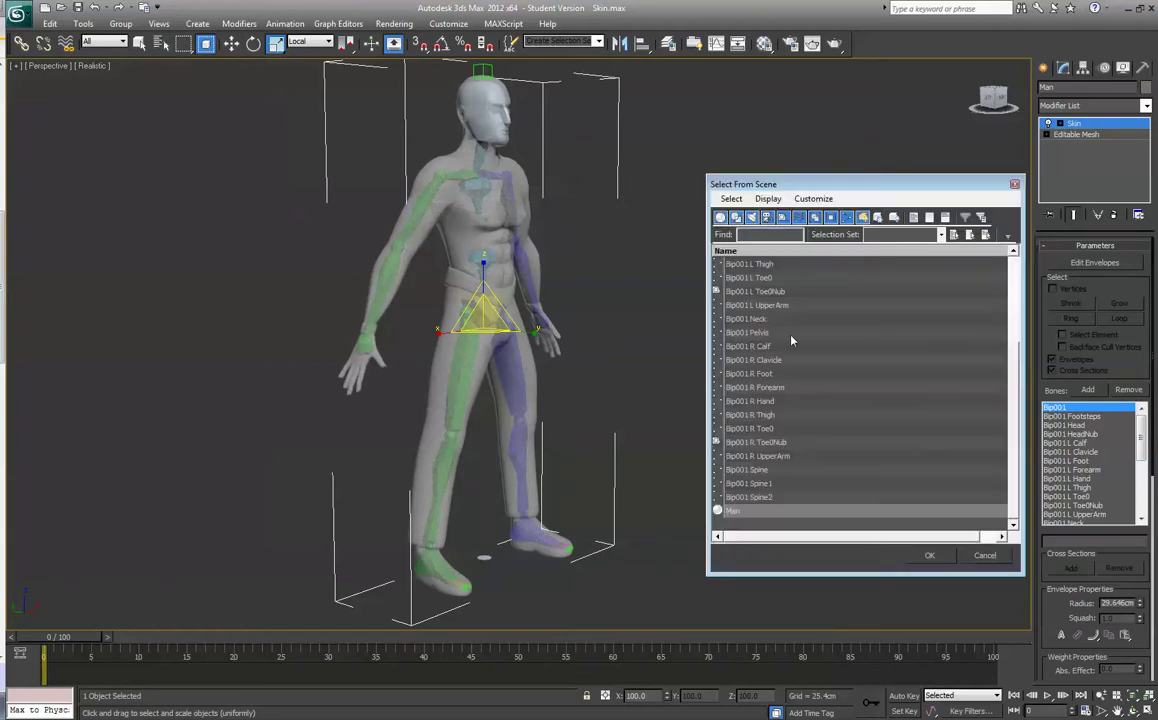
pyautogui.click(775, 387)
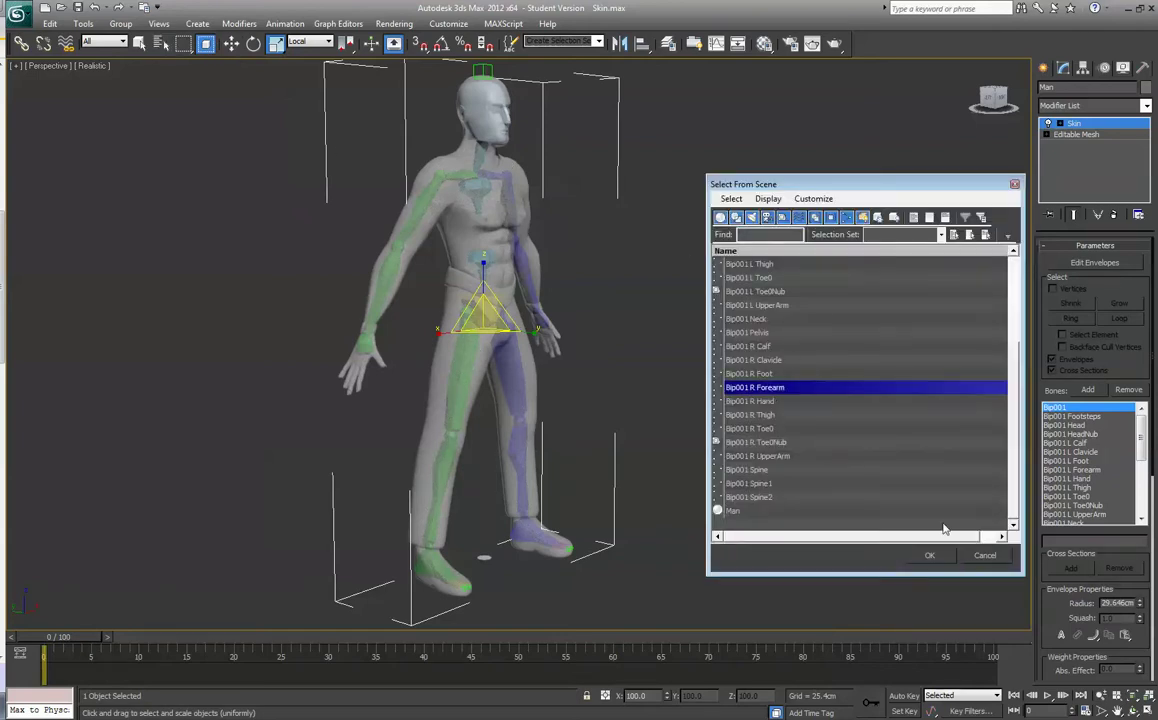
pyautogui.click(929, 555)
pyautogui.click(253, 43)
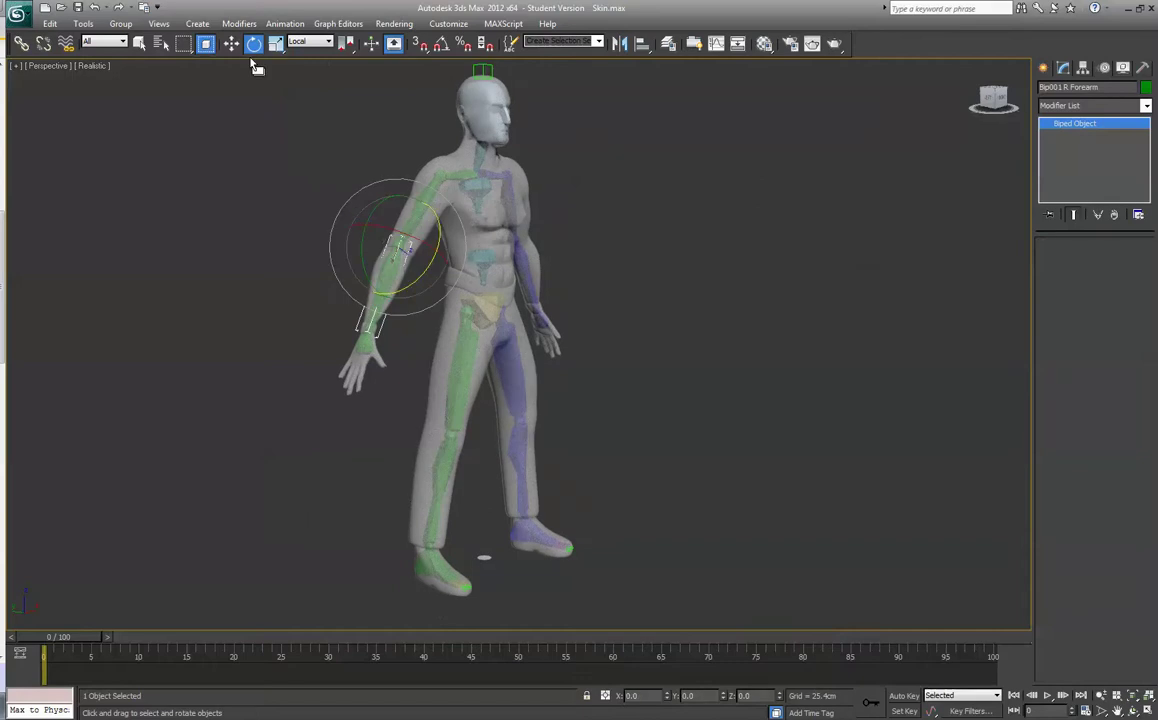
pyautogui.moveTo(397, 209); pyautogui.dragTo(423, 172)
pyautogui.scroll(4, 495, 305)
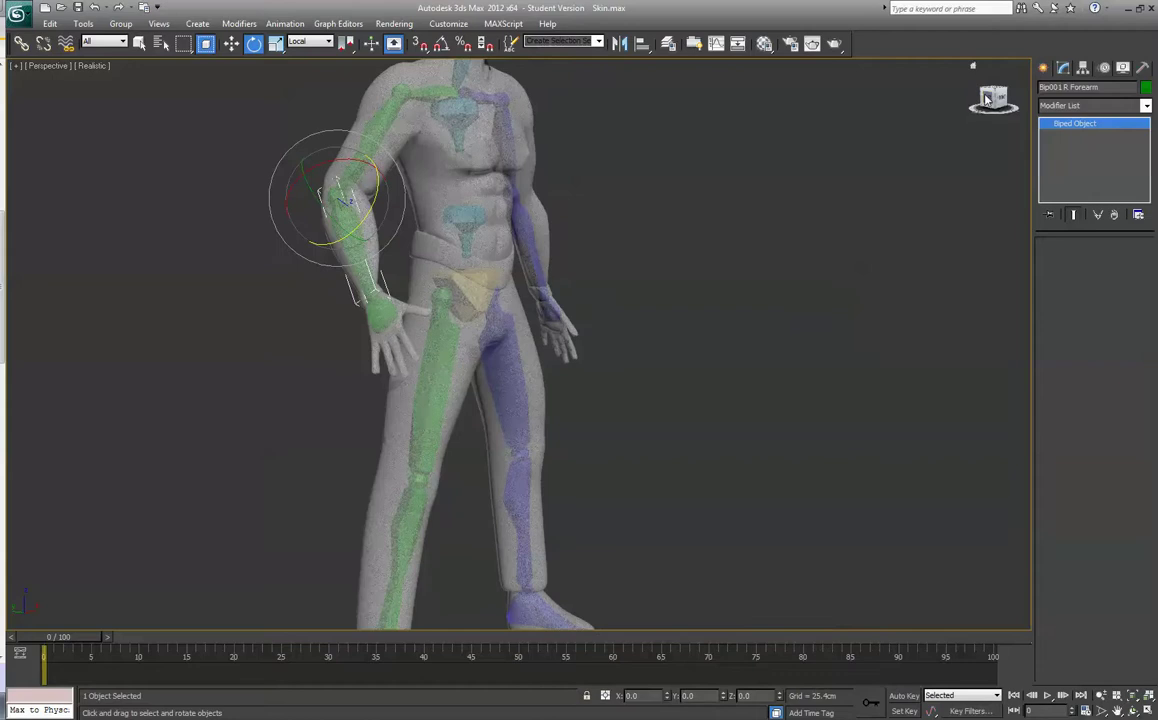
pyautogui.keyDown('alt'); pyautogui.moveTo(905, 224); pyautogui.dragTo(838, 226, button='middle'); pyautogui.keyUp('alt')
pyautogui.scroll(-3, 838, 226)
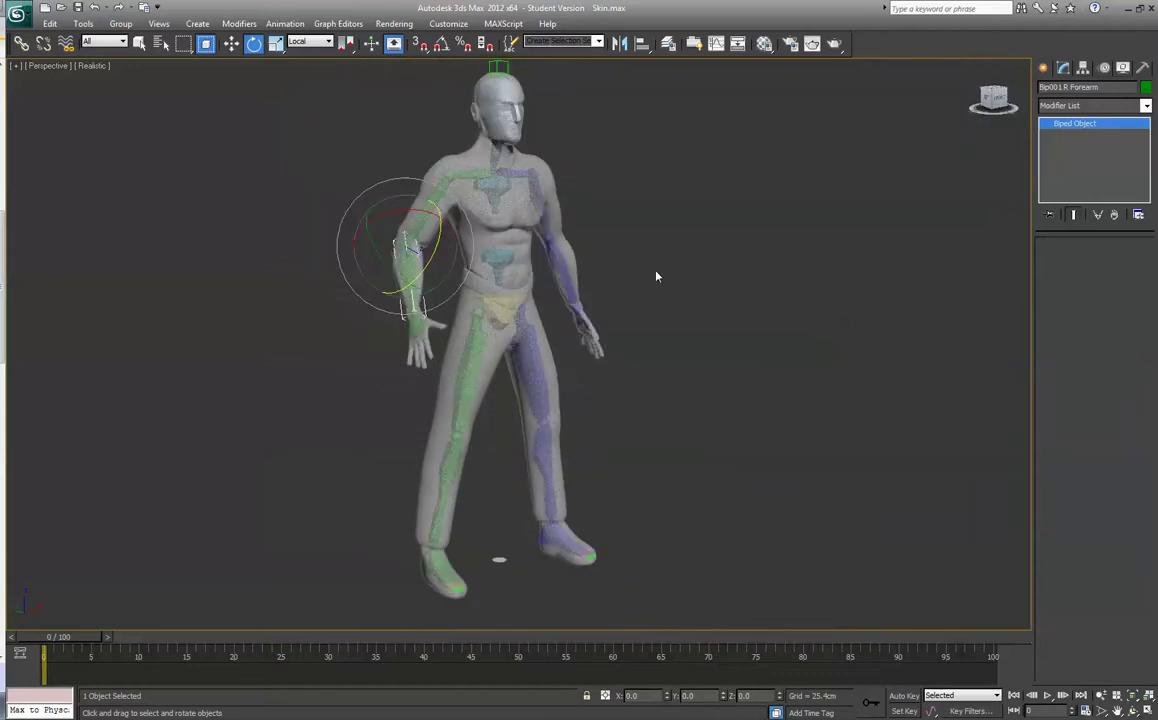
pyautogui.moveTo(431, 261)
pyautogui.mouseDown()
pyautogui.moveTo(445, 284)
pyautogui.moveTo(439, 311)
pyautogui.moveTo(433, 262)
pyautogui.mouseUp()
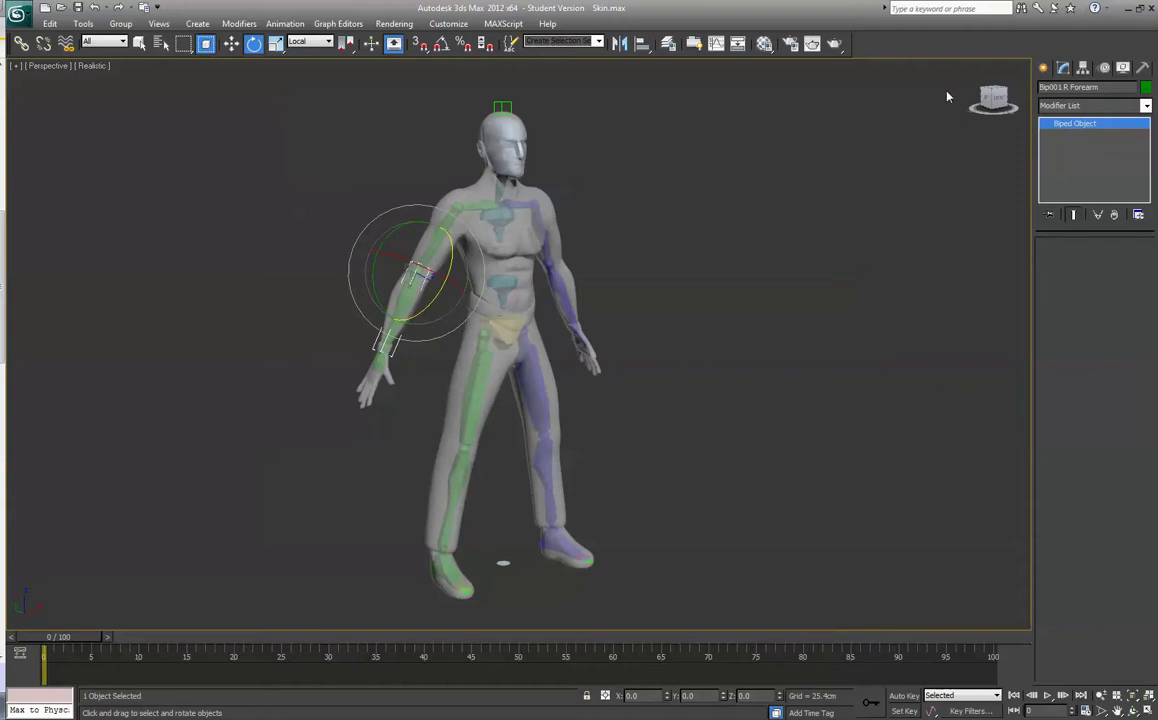
# Step: Select the Man mesh and start envelope editing on its Skin modifier for the Bip001 R Forearm bone
pyautogui.scroll(4, 906, 233)
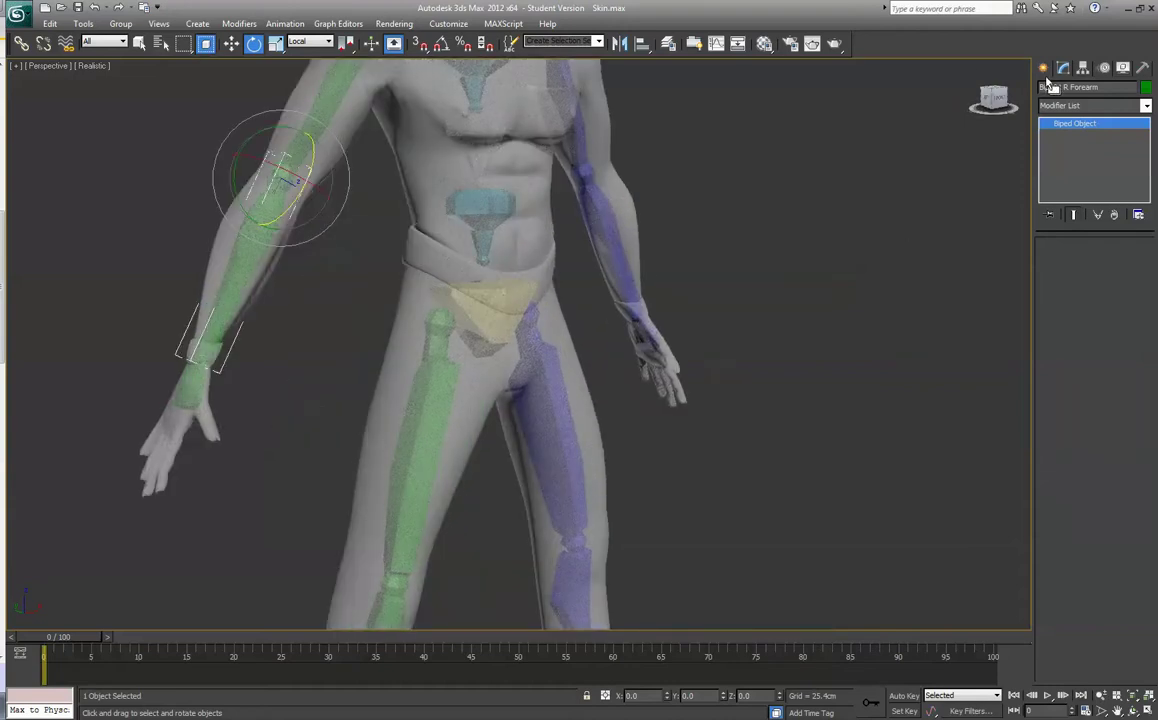
pyautogui.keyDown('alt'); pyautogui.moveTo(906, 233); pyautogui.dragTo(719, 191, button='middle'); pyautogui.keyUp('alt')
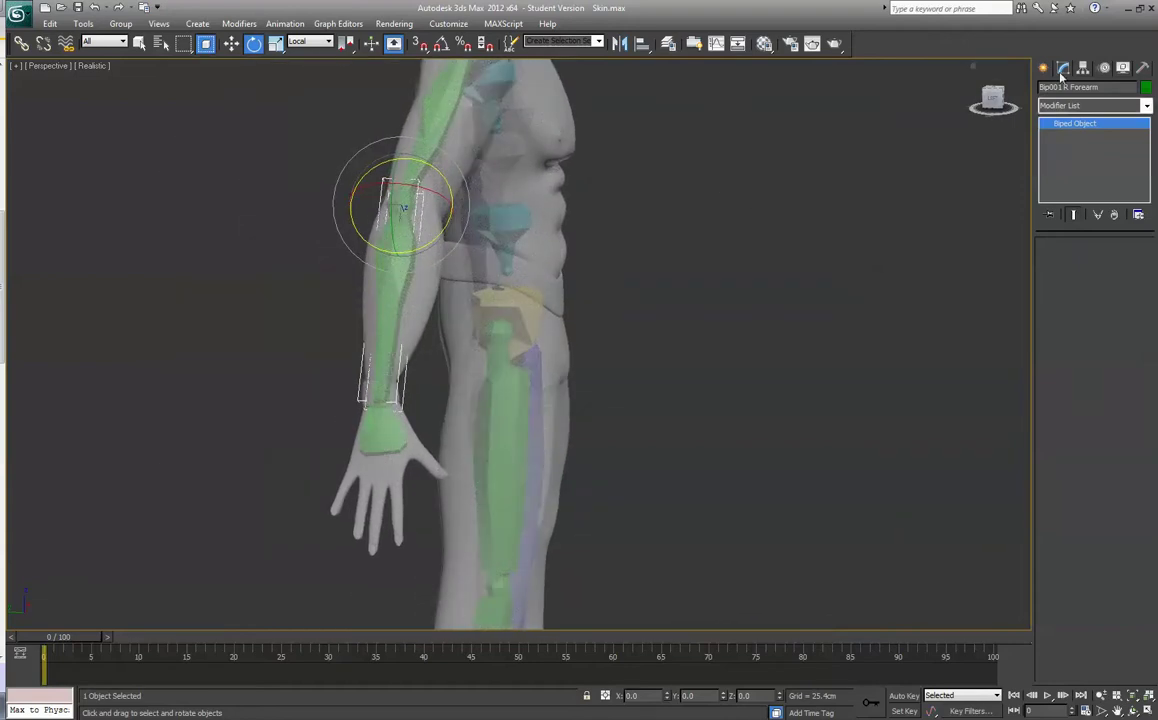
pyautogui.click(549, 253)
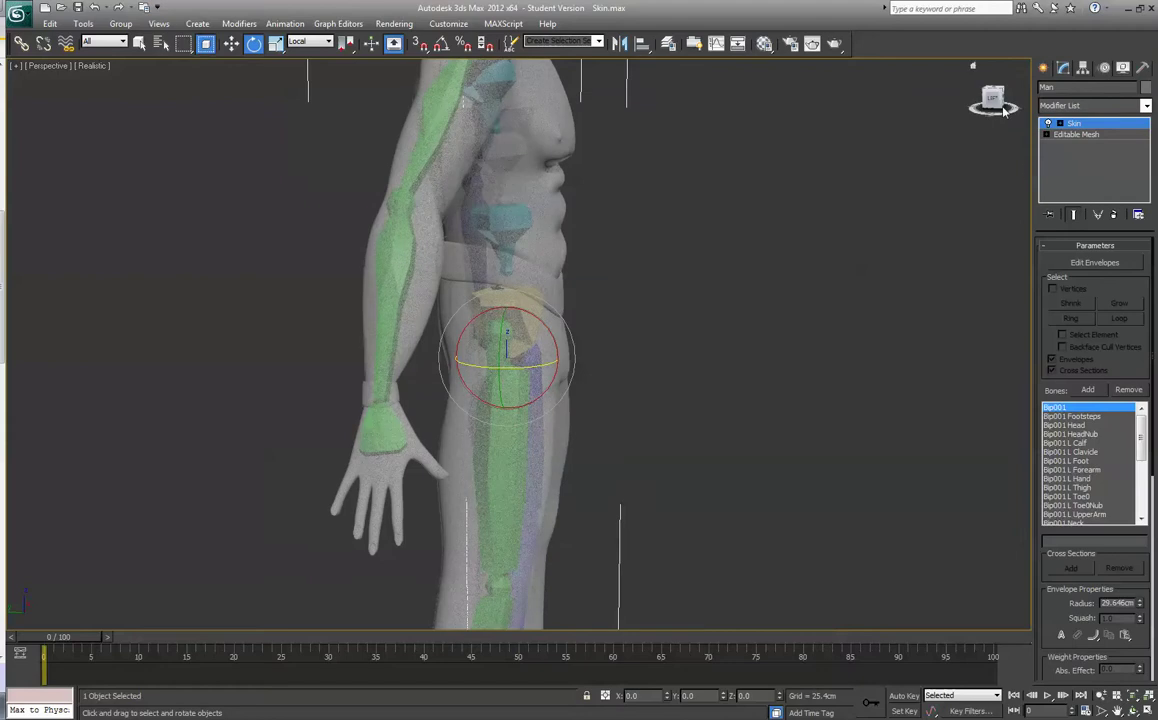
pyautogui.moveTo(1008, 102); pyautogui.dragTo(997, 105)
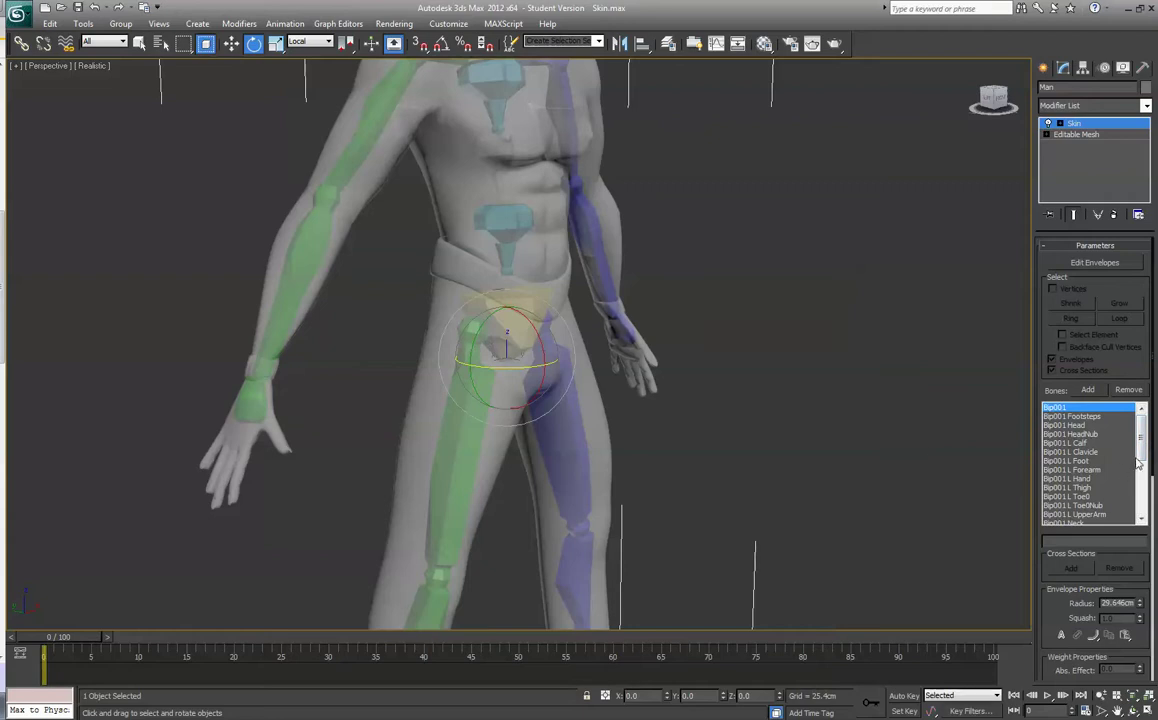
pyautogui.scroll(-4, 1100, 480)
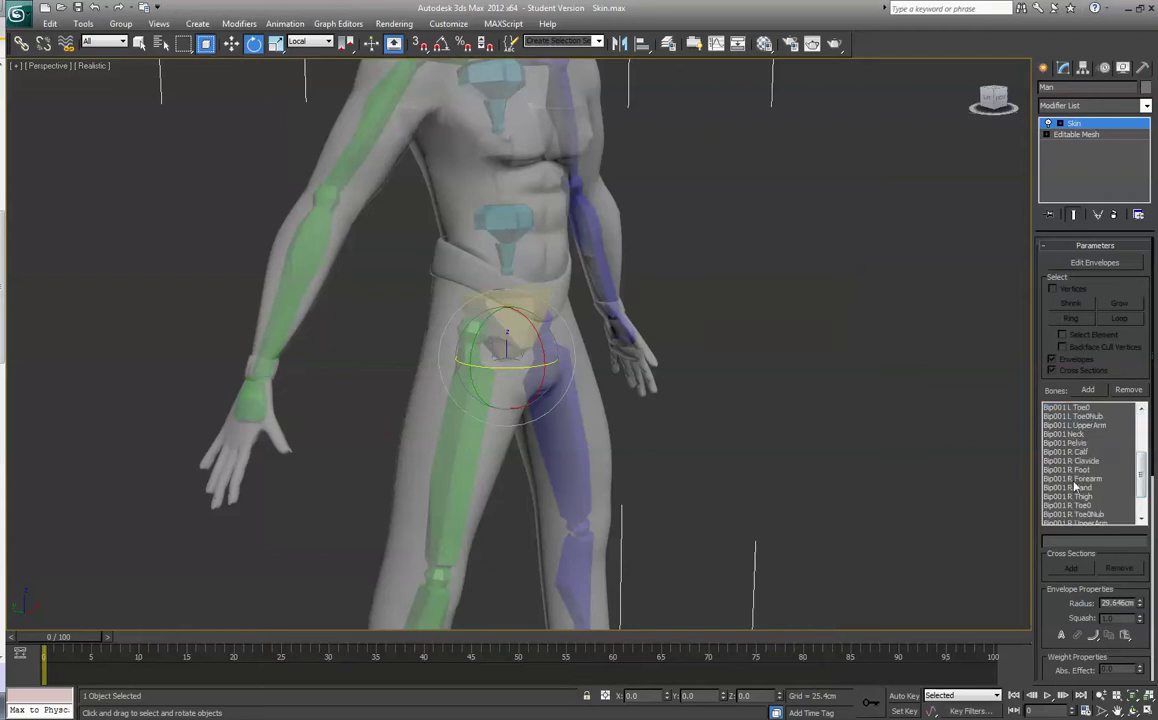
pyautogui.click(1077, 480)
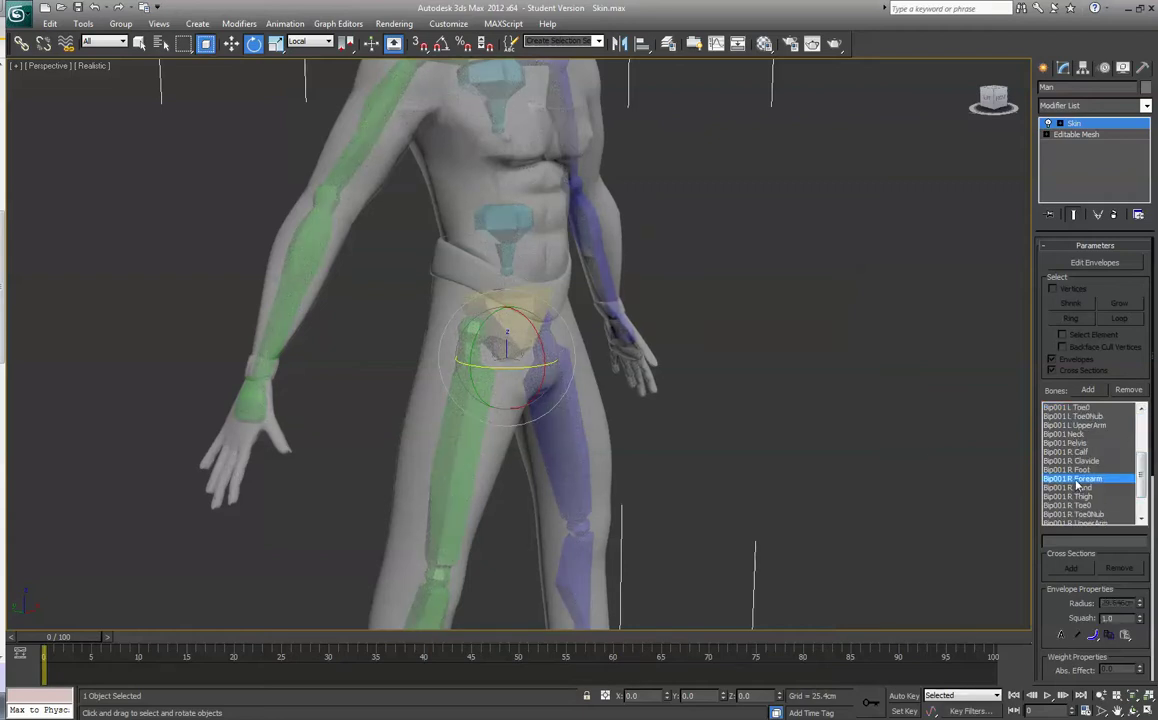
pyautogui.click(1084, 264)
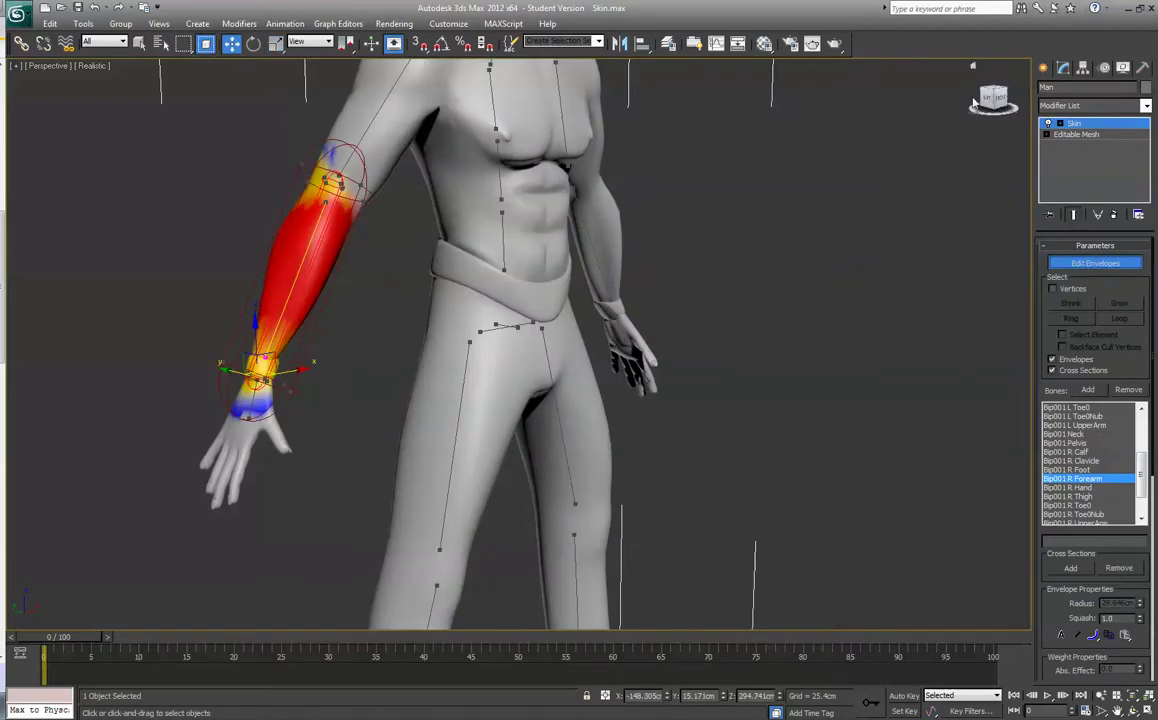
# Step: Move the elbow end of the right forearm envelope about 7.1 cm along Y toward the front of the arm
pyautogui.moveTo(989, 98); pyautogui.dragTo(1045, 98)
pyautogui.moveTo(898, 90)
pyautogui.keyDown('alt'); pyautogui.mouseDown(button='middle')
pyautogui.moveTo(920, 89)
pyautogui.moveTo(900, 90)
pyautogui.mouseUp(button='middle'); pyautogui.keyUp('alt')
pyautogui.keyDown('alt'); pyautogui.moveTo(808, 270); pyautogui.dragTo(726, 282, button='middle'); pyautogui.keyUp('alt')
pyautogui.scroll(3, 726, 282)
pyautogui.scroll(-2, 501, 364)
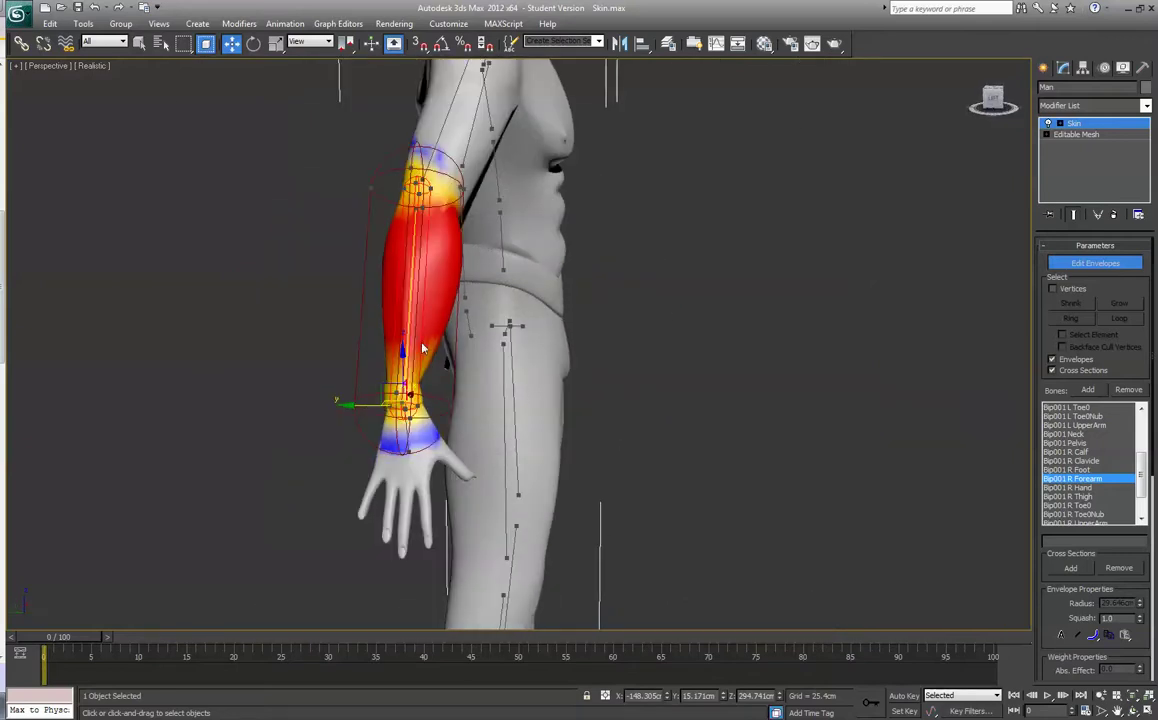
pyautogui.scroll(2, 467, 293)
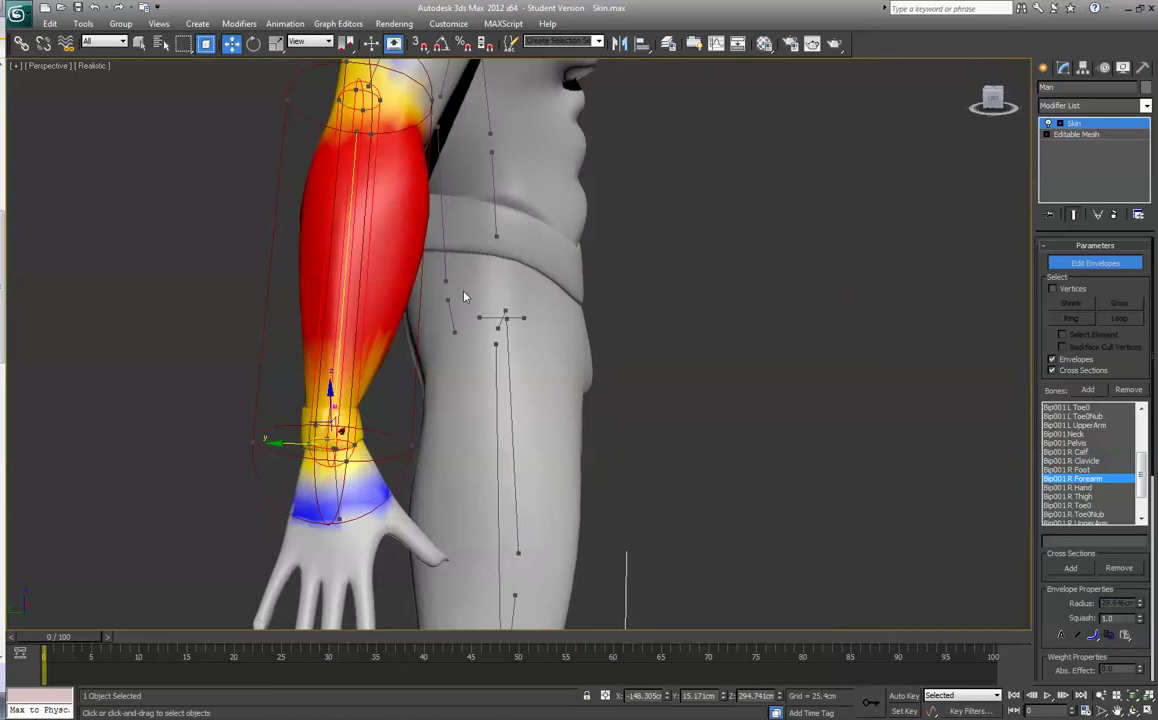
pyautogui.click(356, 132)
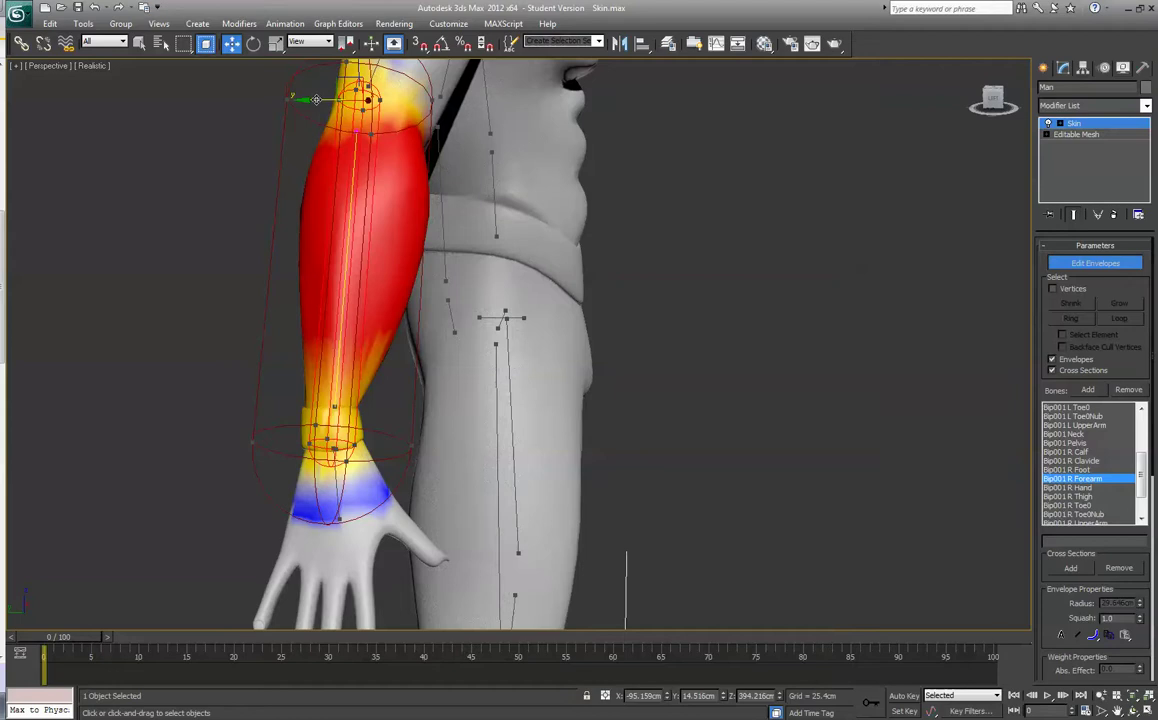
pyautogui.moveTo(290, 92); pyautogui.dragTo(339, 101)
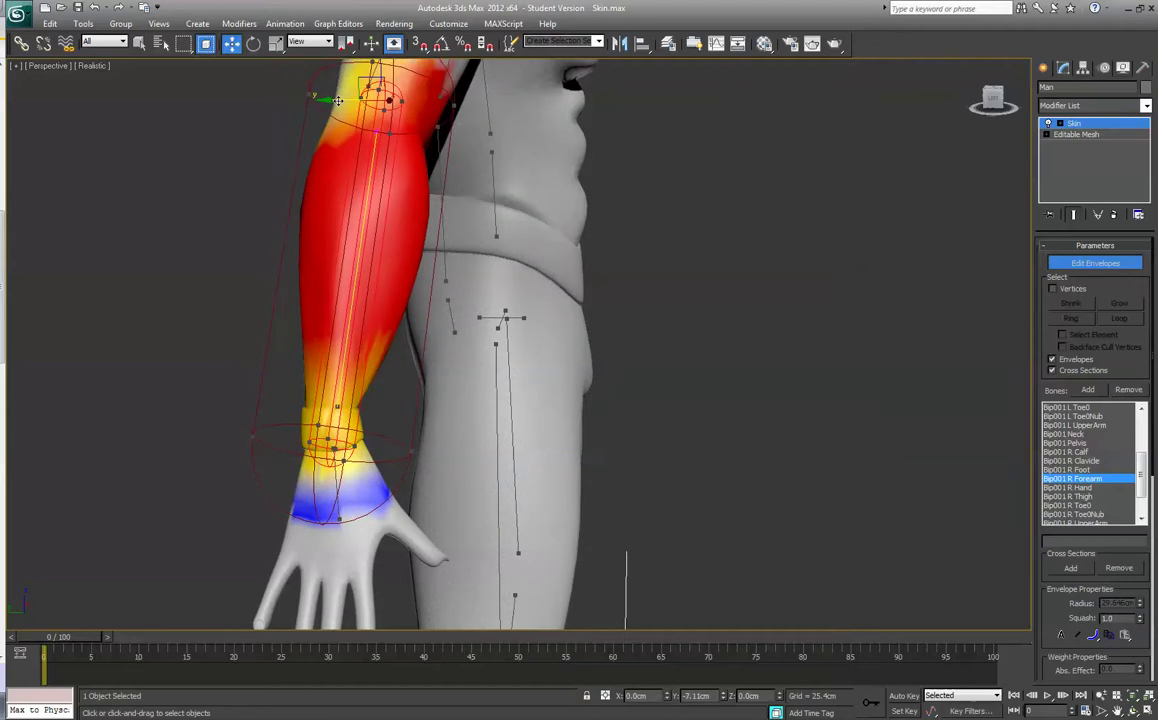
# Step: Adjust the outer envelope cross section at the right elbow to a radius of about 23.93 cm
pyautogui.moveTo(993, 98)
pyautogui.mouseDown()
pyautogui.moveTo(937, 98)
pyautogui.moveTo(993, 107)
pyautogui.mouseUp()
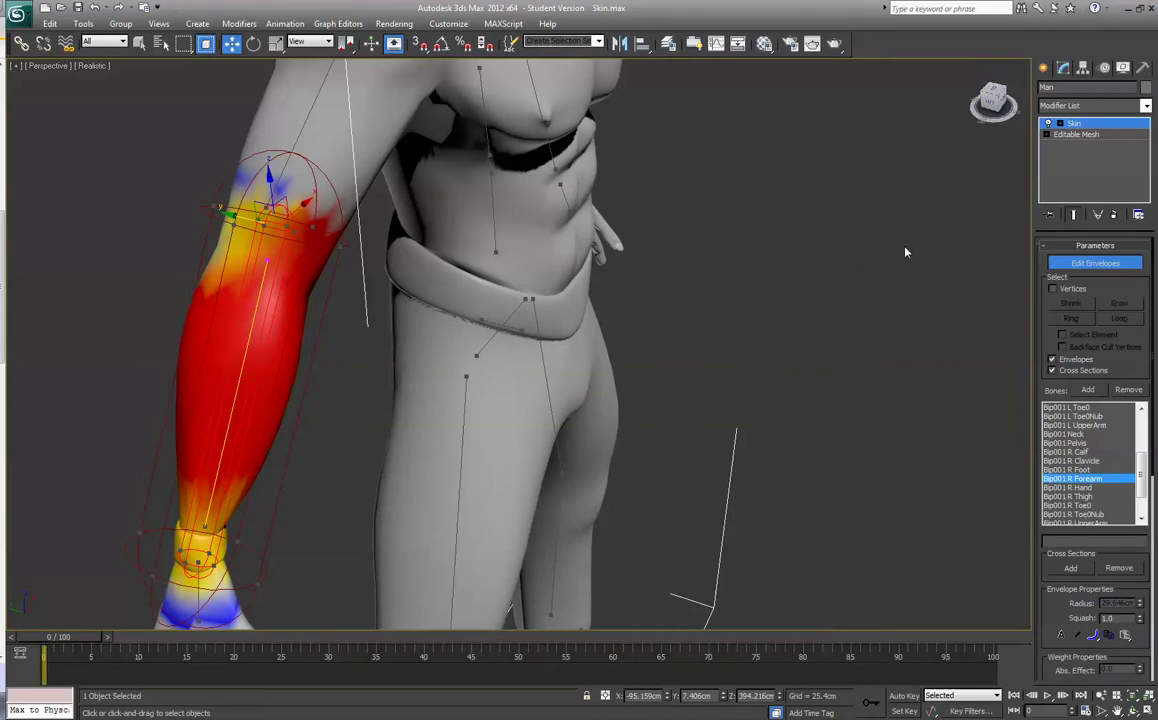
pyautogui.moveTo(608, 405); pyautogui.dragTo(742, 258, button='middle')
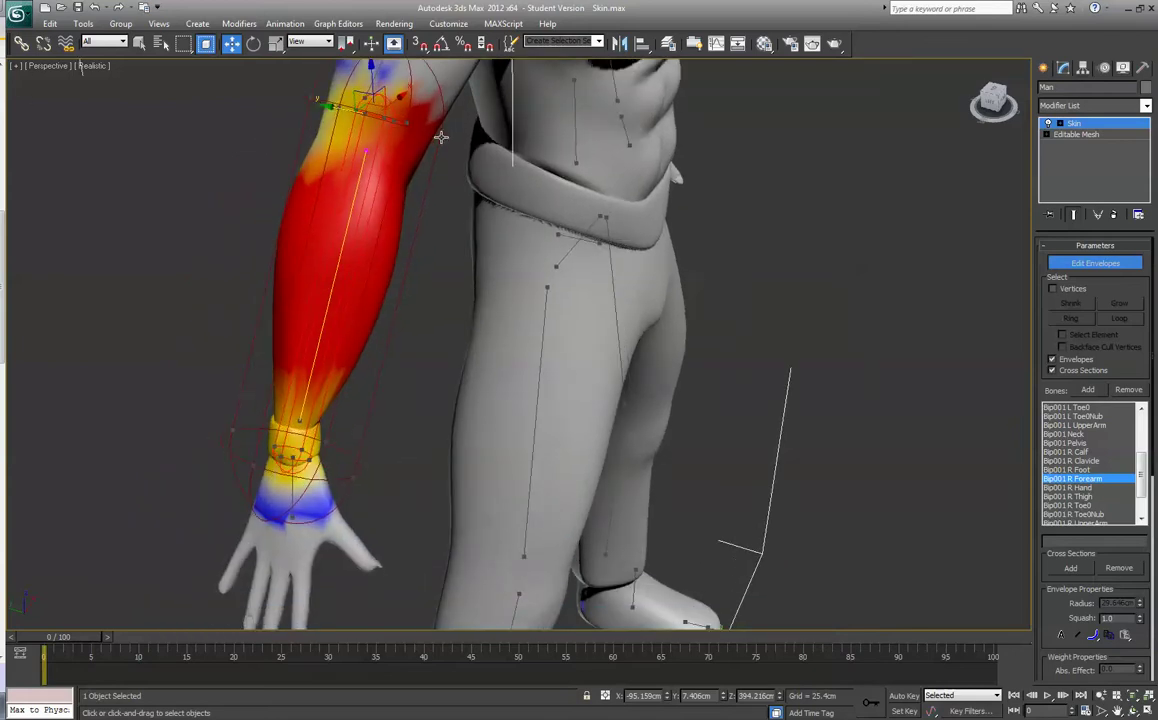
pyautogui.click(439, 105)
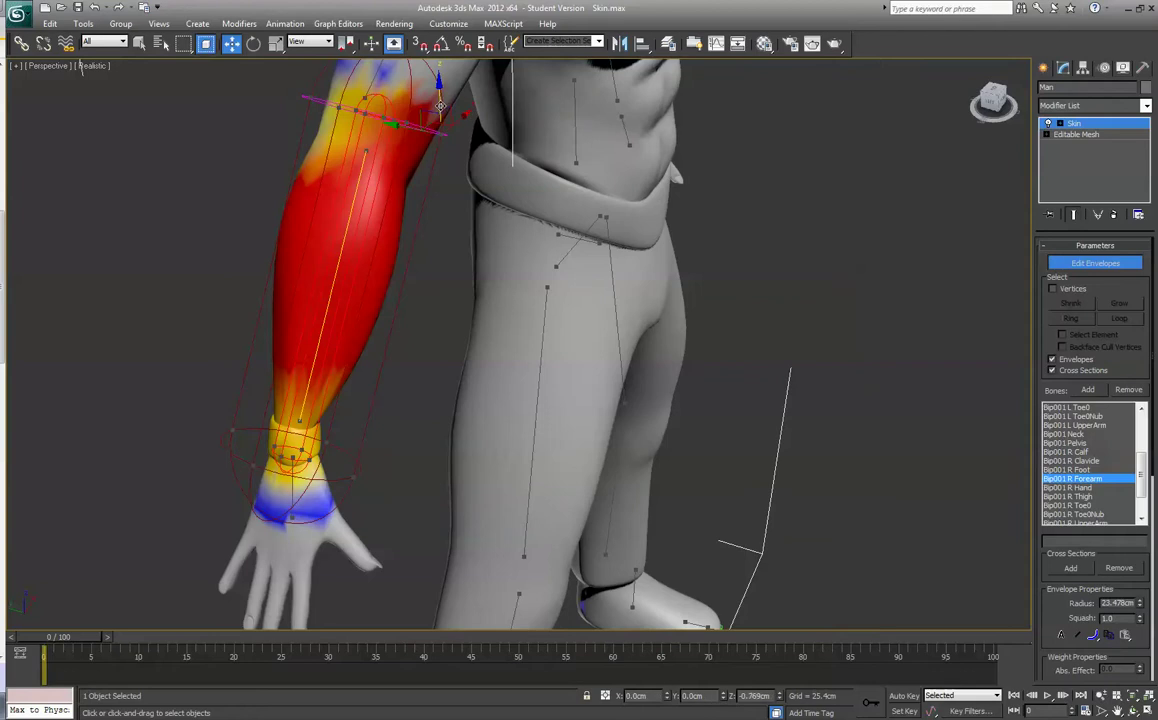
pyautogui.moveTo(439, 105); pyautogui.dragTo(382, 122)
pyautogui.moveTo(650, 290); pyautogui.dragTo(503, 640, button='middle')
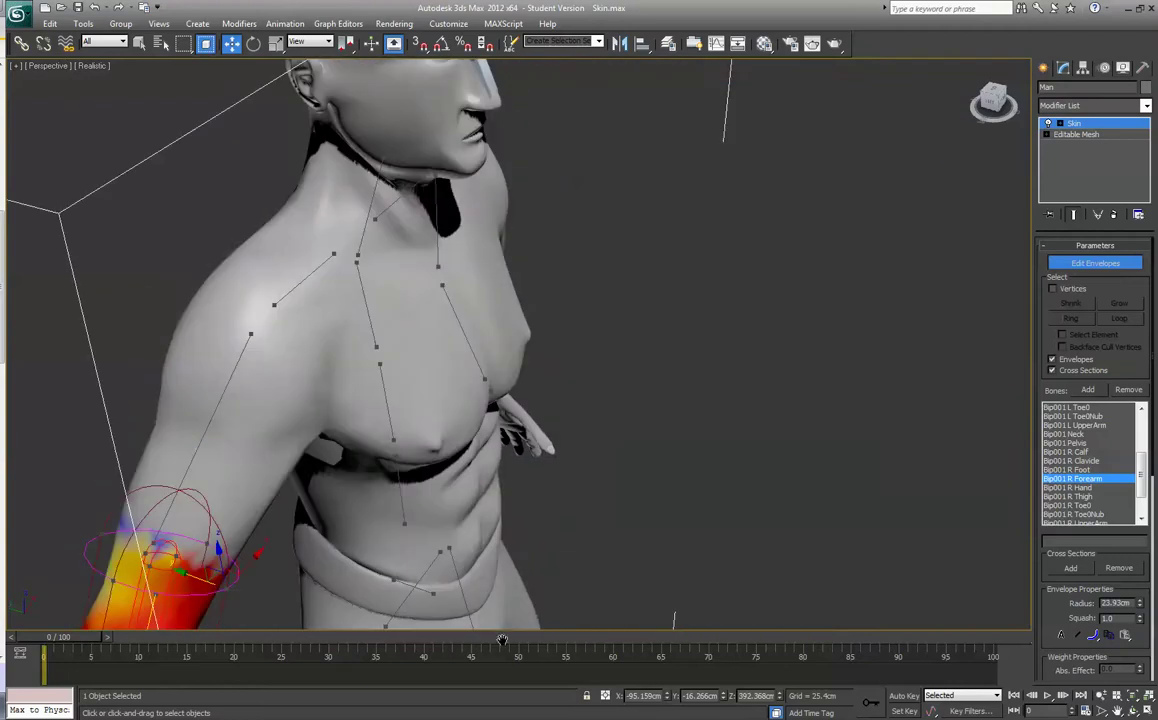
# Step: Select the Bip001 Head bone's envelope on the Man mesh for editing
pyautogui.click(383, 161)
pyautogui.scroll(-3, 385, 161)
pyautogui.click(356, 136)
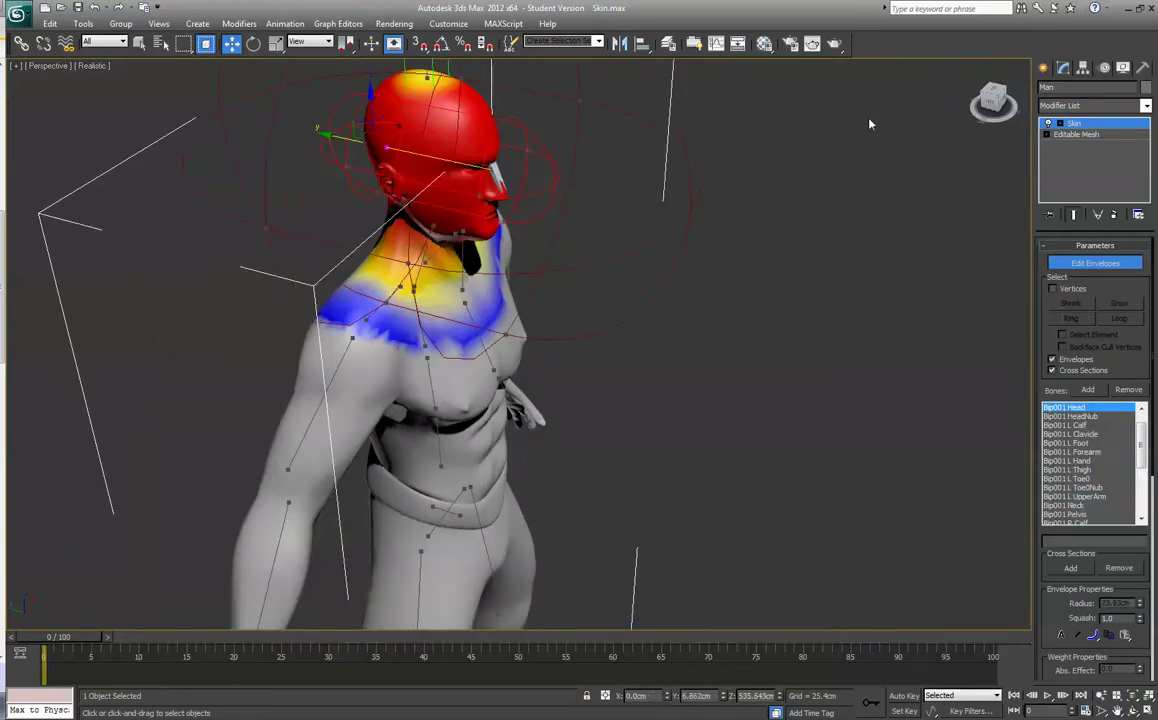
# Step: Try resizing the inner cross section at the front of the head envelope, and undo the change
pyautogui.keyDown('alt'); pyautogui.moveTo(871, 121); pyautogui.dragTo(845, 145, button='middle'); pyautogui.keyUp('alt')
pyautogui.moveTo(988, 106); pyautogui.dragTo(901, 93)
pyautogui.click(374, 141)
pyautogui.moveTo(374, 141); pyautogui.dragTo(376, 137)
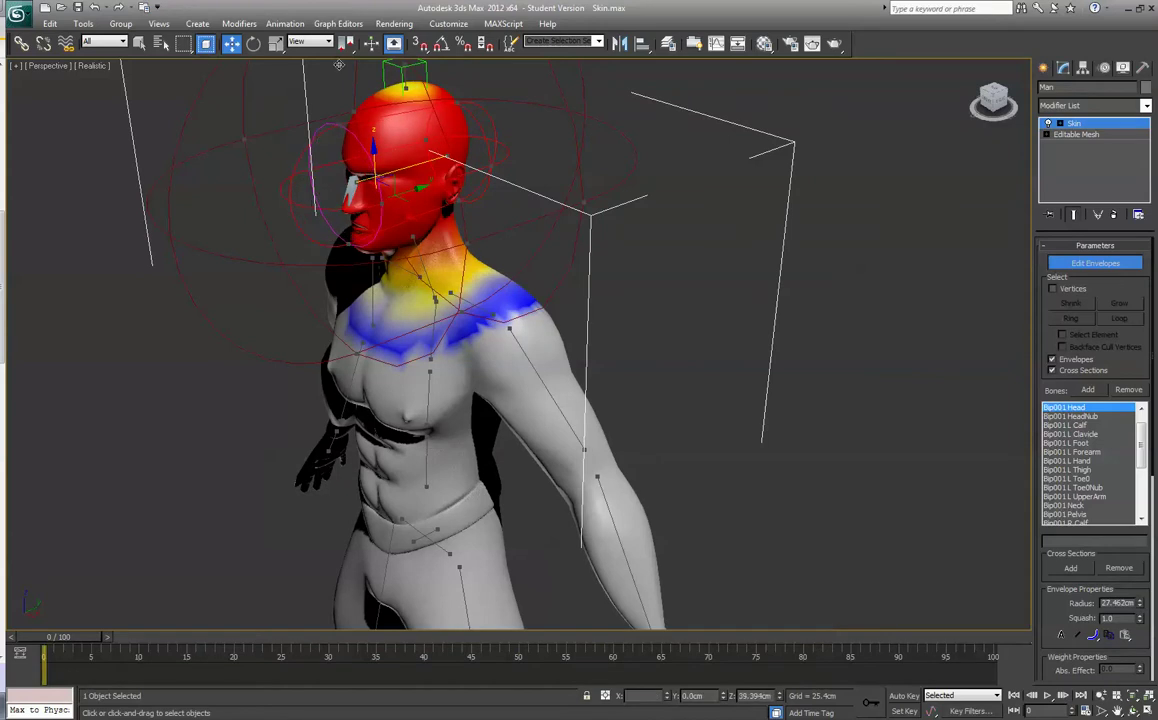
pyautogui.hotkey('ctrl', 'z')
# Step: Enlarge the head envelope's inner cross sections to a radius of about 31.7 cm at the back and 31.47 cm at the front
pyautogui.click(490, 164)
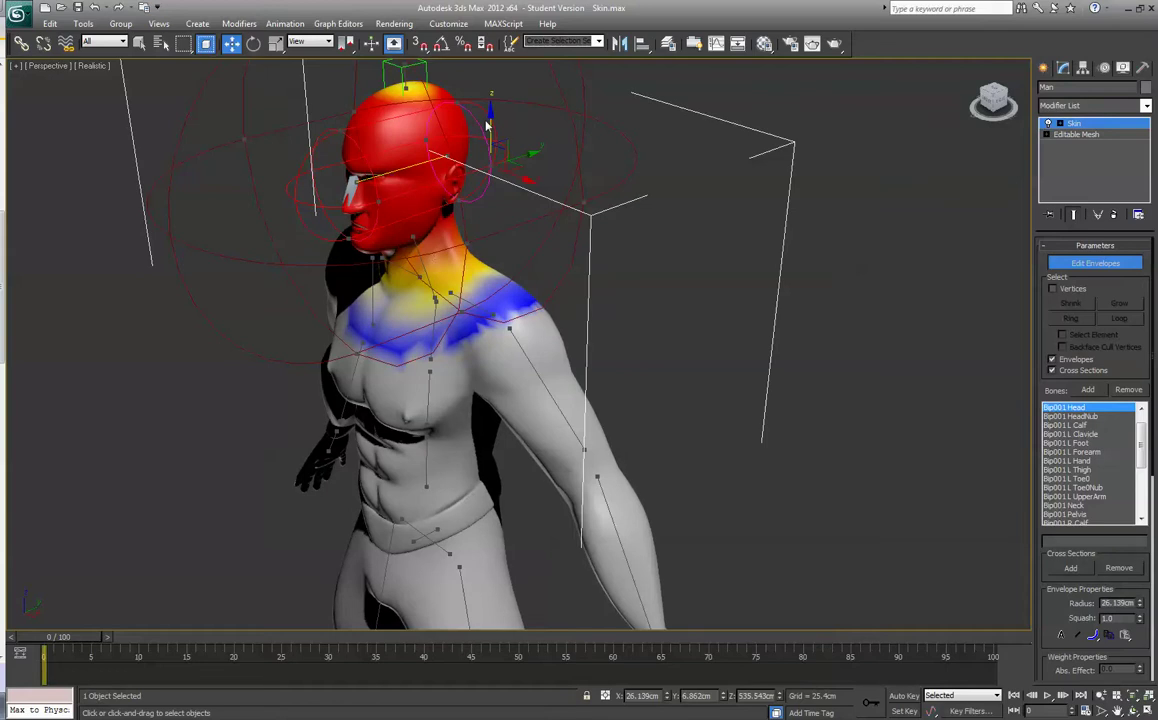
pyautogui.moveTo(490, 114); pyautogui.dragTo(490, 77)
pyautogui.moveTo(523, 156); pyautogui.dragTo(734, 72)
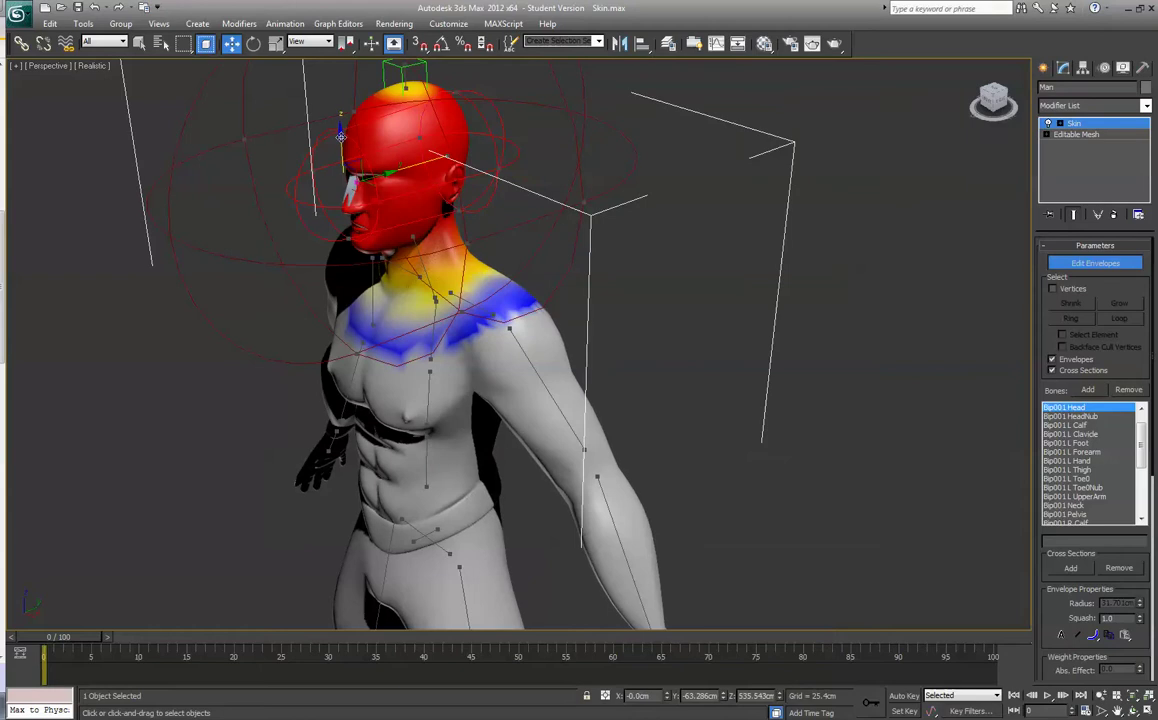
pyautogui.moveTo(357, 180); pyautogui.dragTo(370, 61)
pyautogui.click(381, 204)
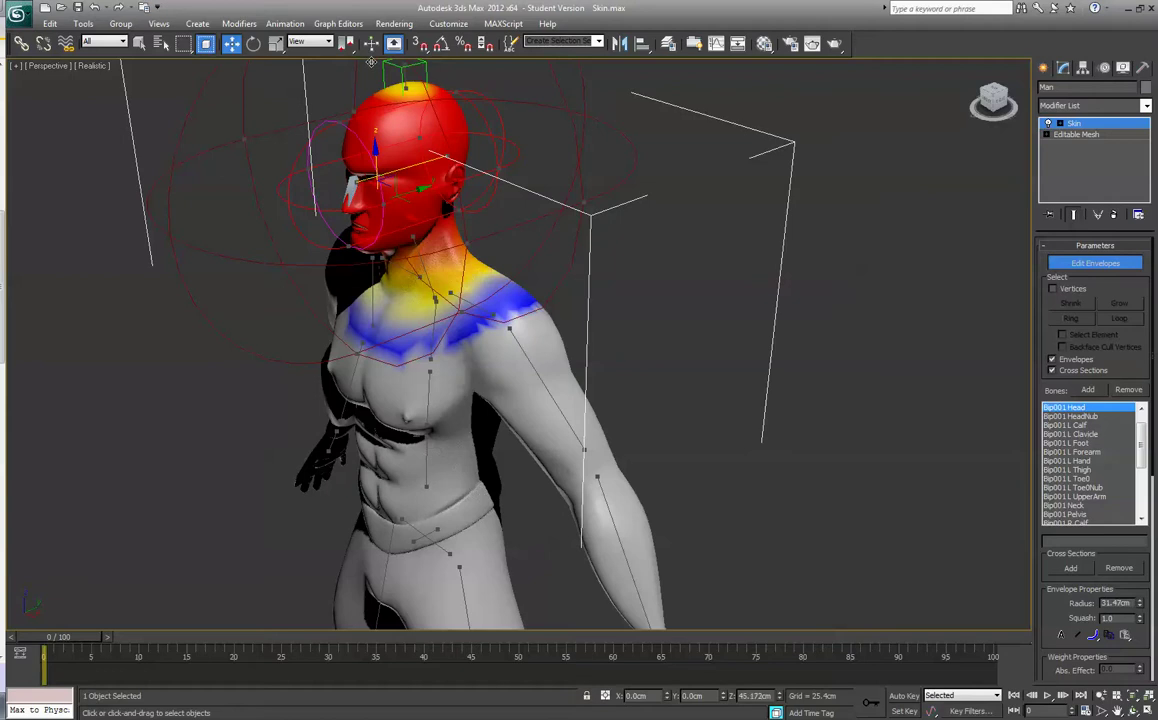
pyautogui.click(986, 102)
pyautogui.moveTo(988, 101); pyautogui.dragTo(1016, 105)
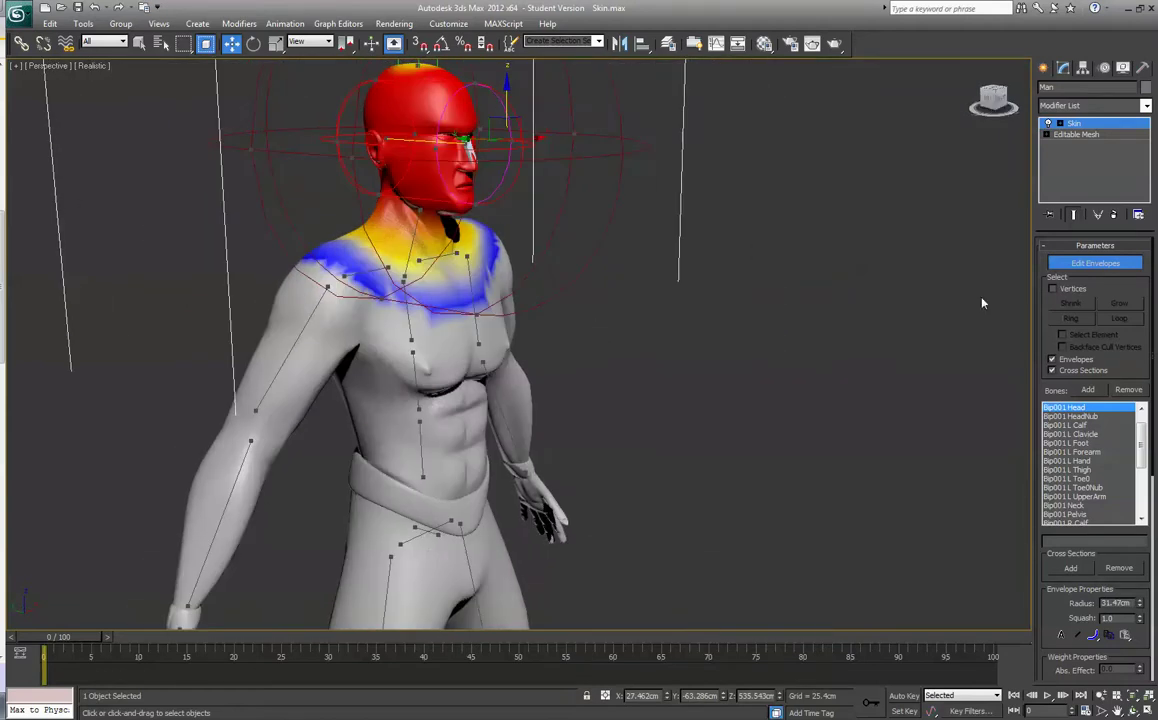
pyautogui.click(158, 43)
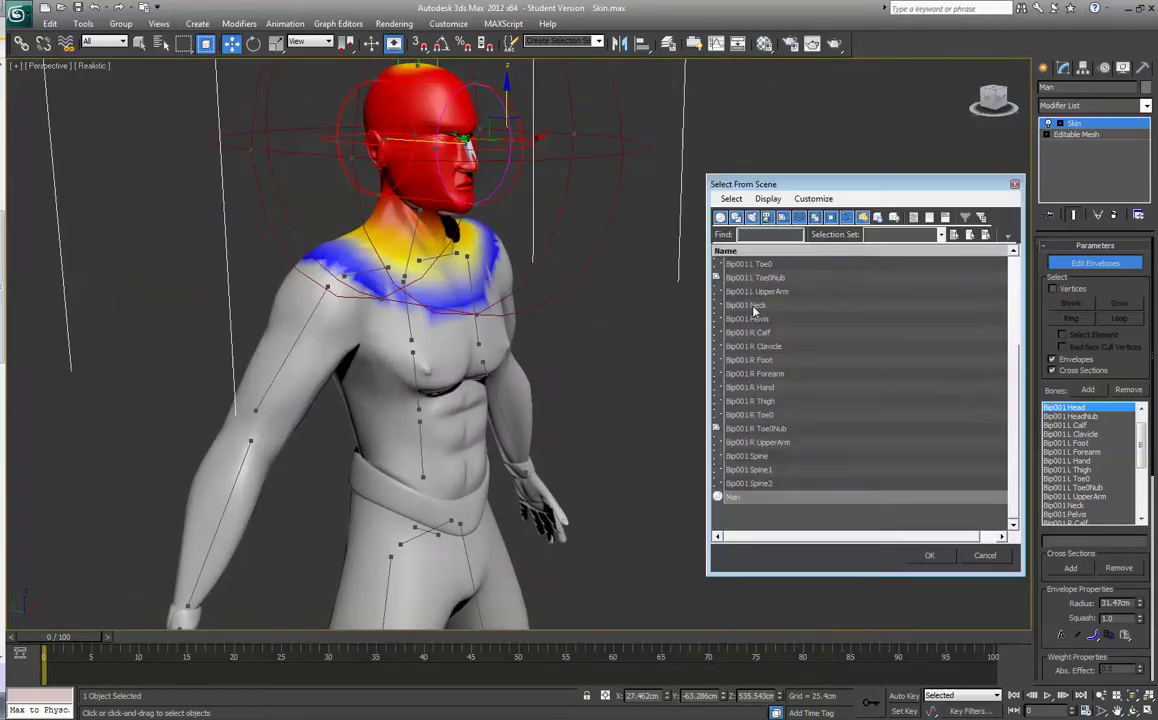
pyautogui.scroll(3, 1011, 410)
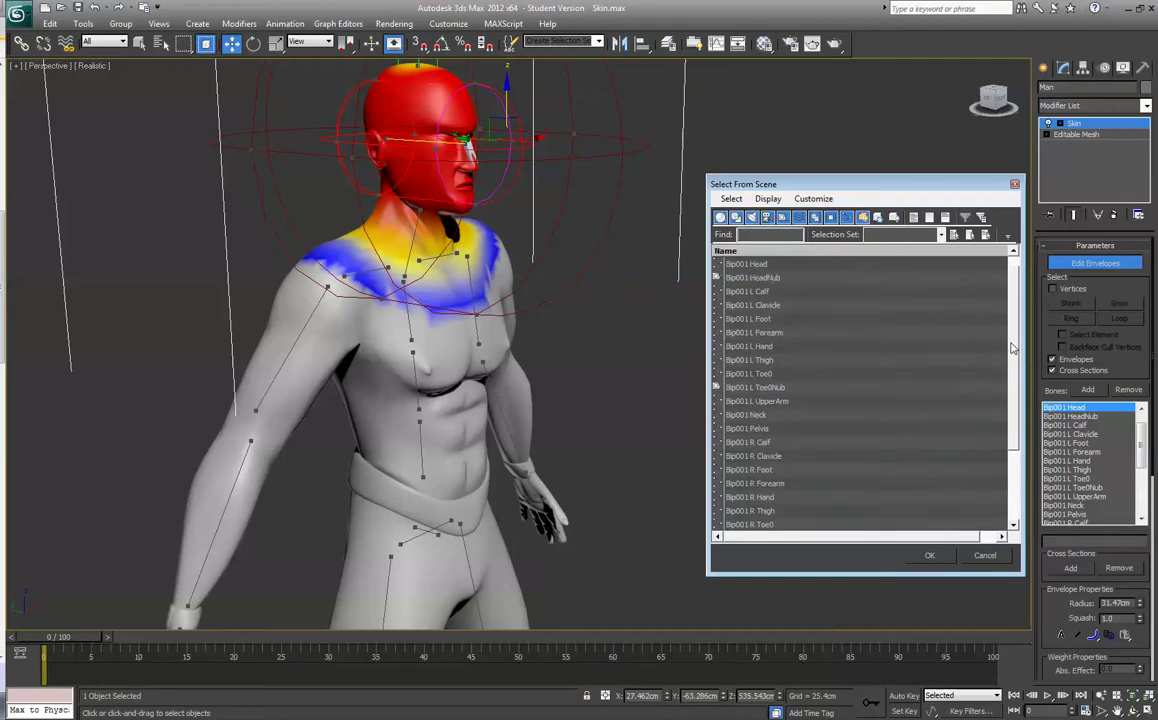
pyautogui.scroll(-2, 1008, 397)
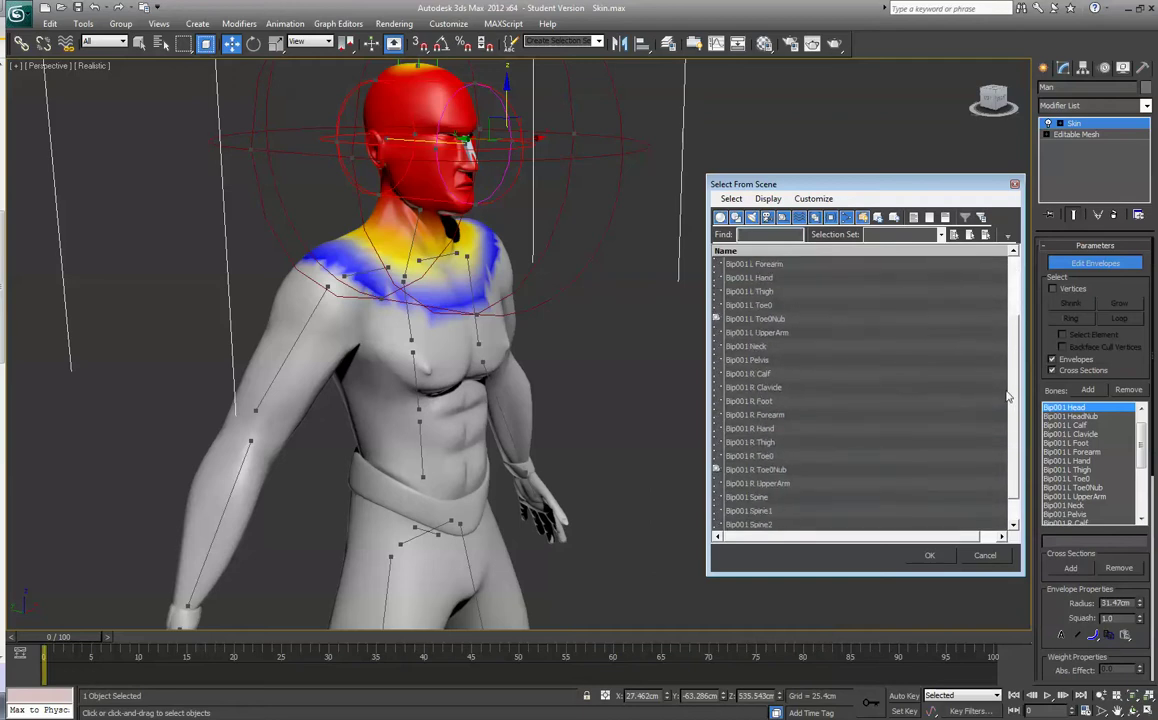
pyautogui.scroll(-1, 1008, 397)
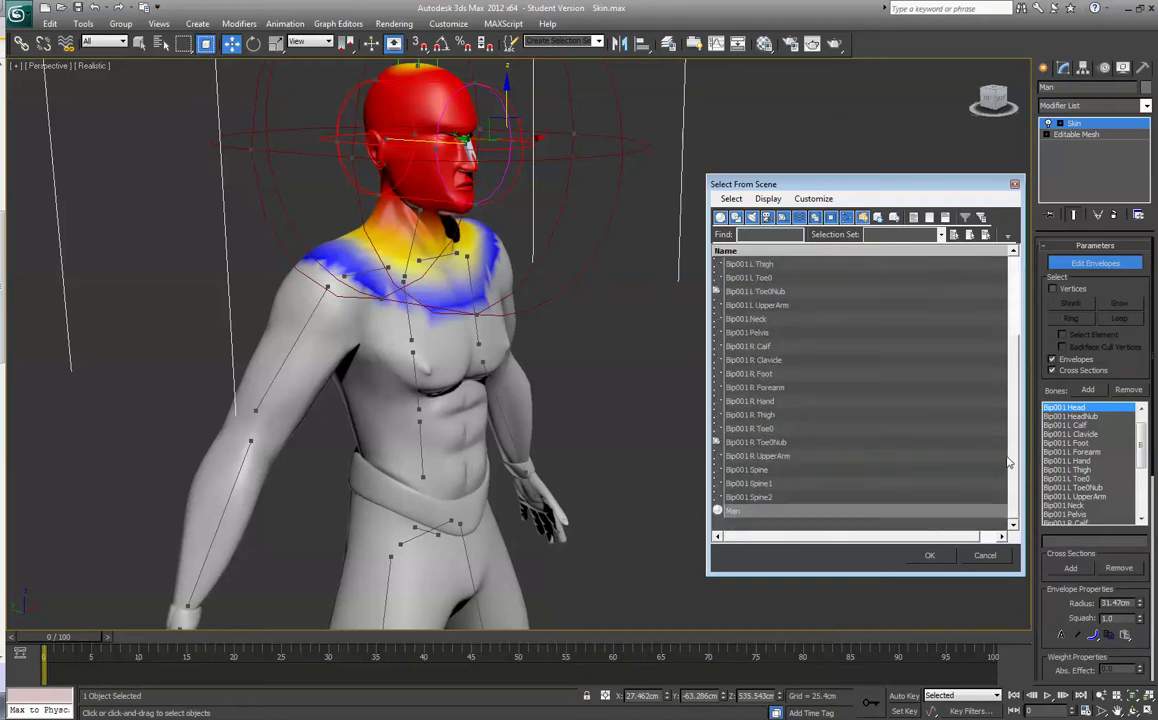
pyautogui.click(754, 319)
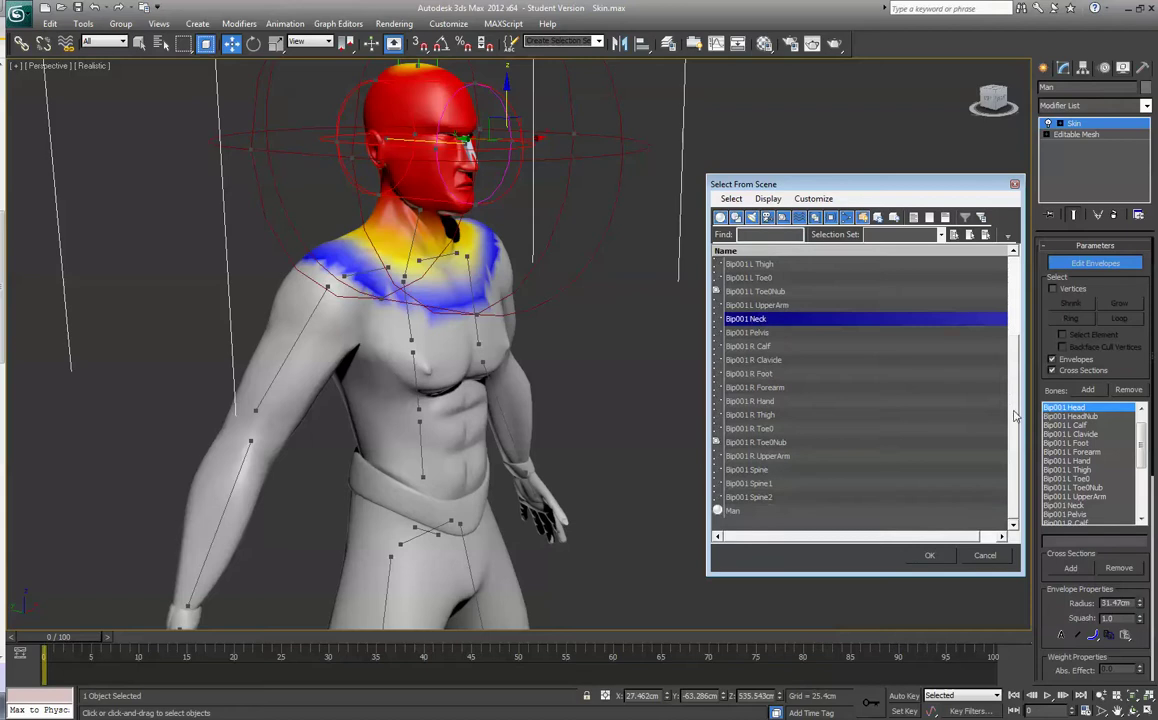
pyautogui.scroll(3, 1013, 371)
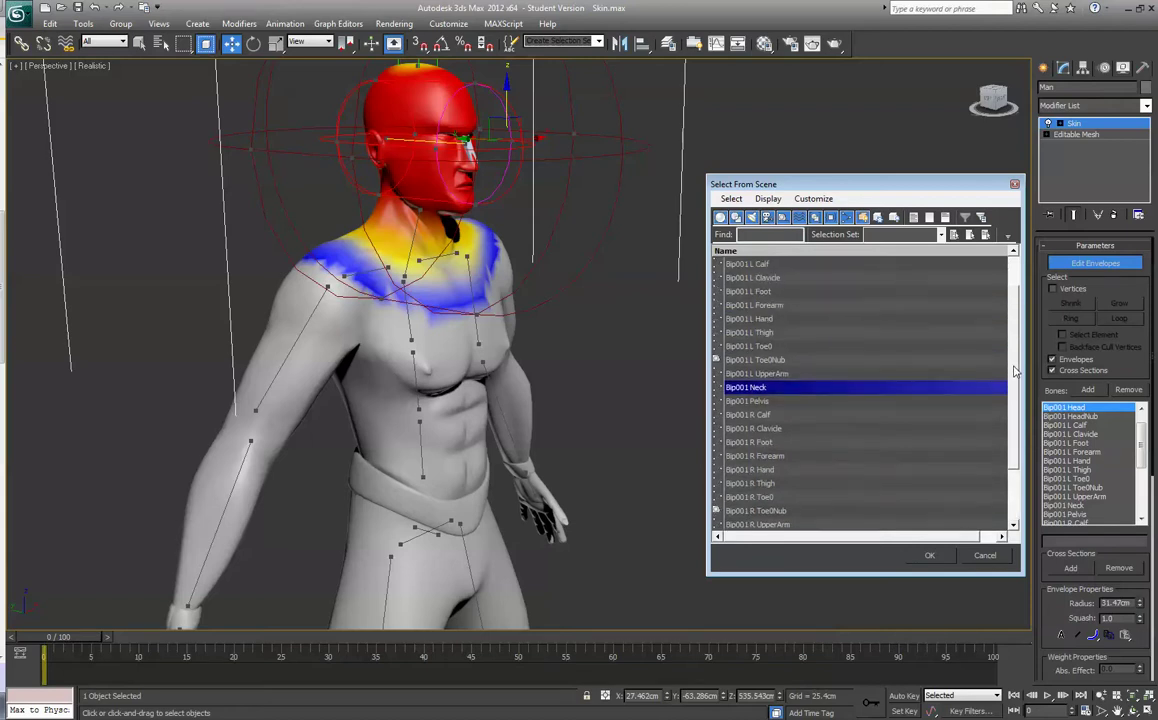
pyautogui.click(1077, 266)
pyautogui.click(985, 555)
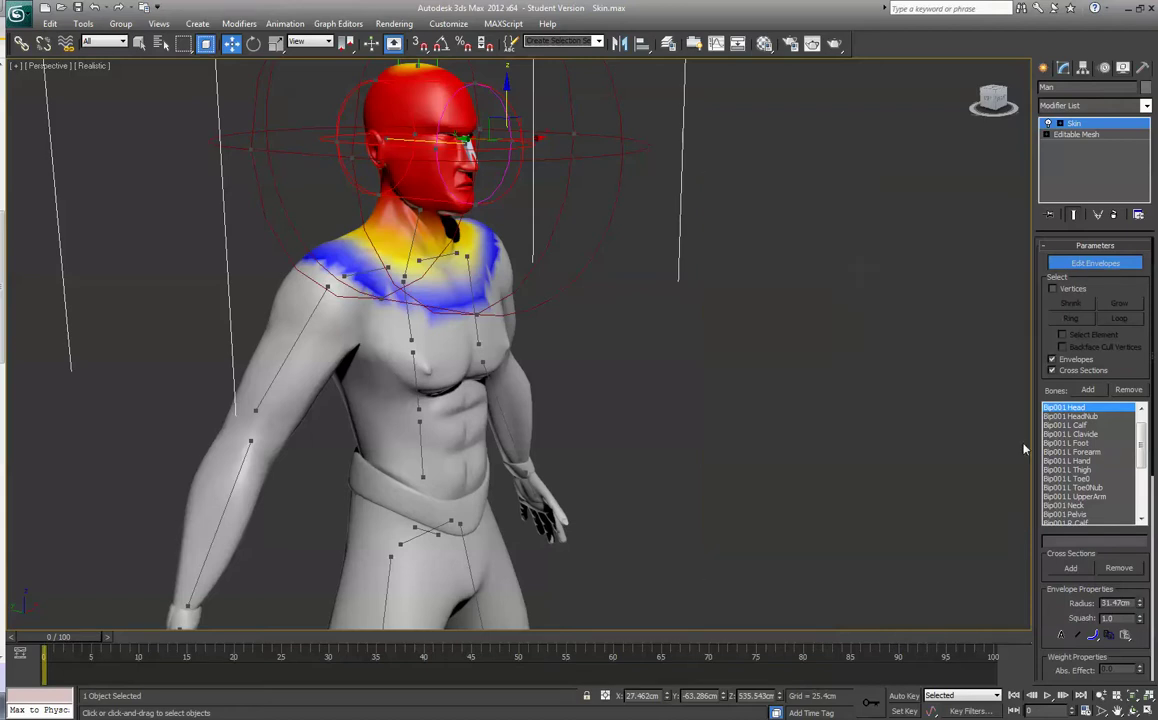
# Step: Leave envelope editing on the Man mesh's Skin modifier, keeping the mesh selected
pyautogui.click(1077, 263)
pyautogui.hotkey('ctrl', 'z')
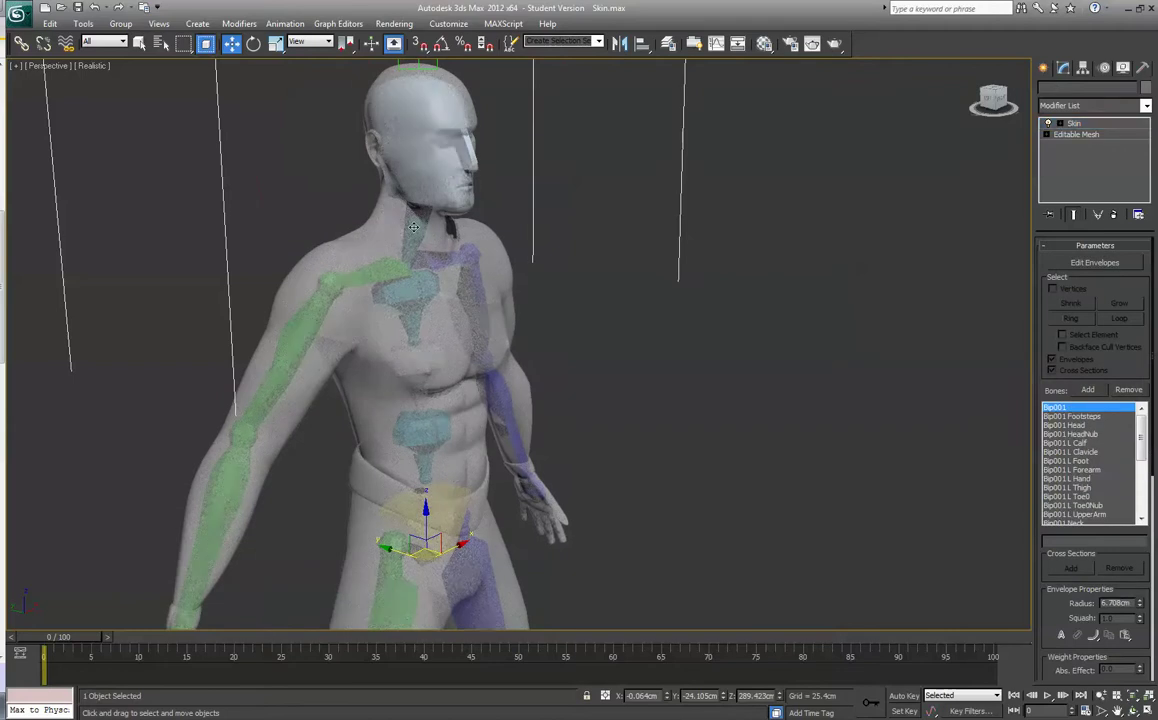
pyautogui.hotkey('ctrl', 'z')
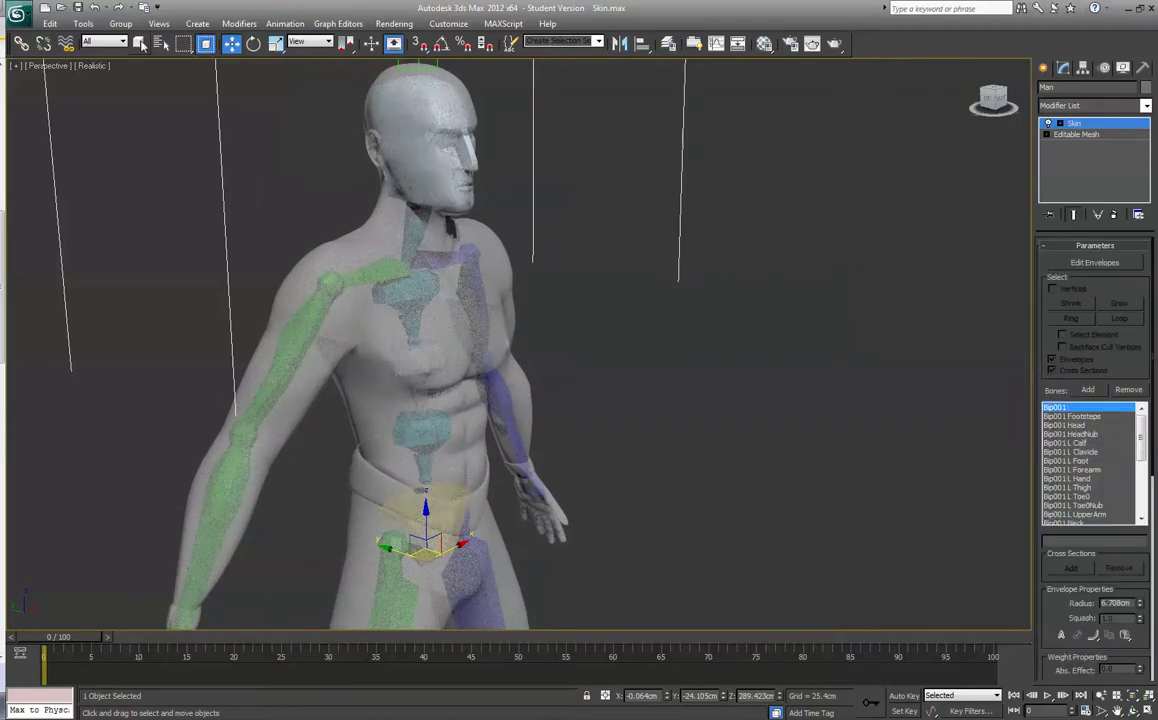
# Step: Select the Bip001 HeadNub helper by name from the scene objects
pyautogui.click(161, 43)
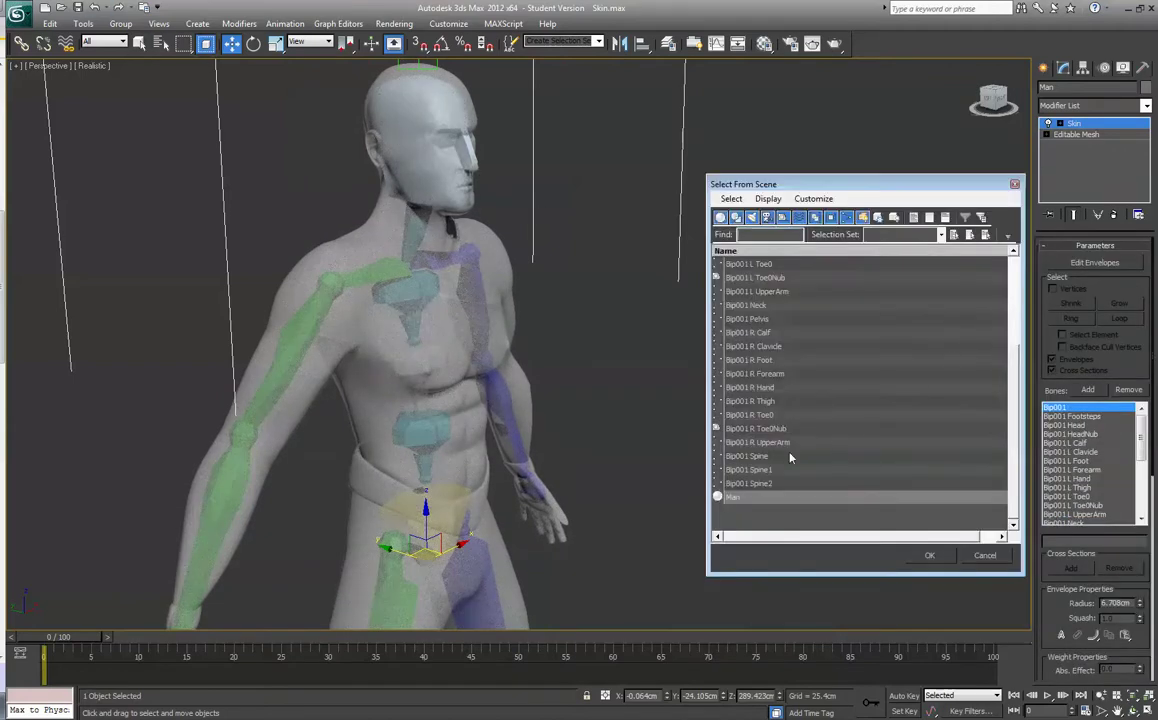
pyautogui.click(762, 307)
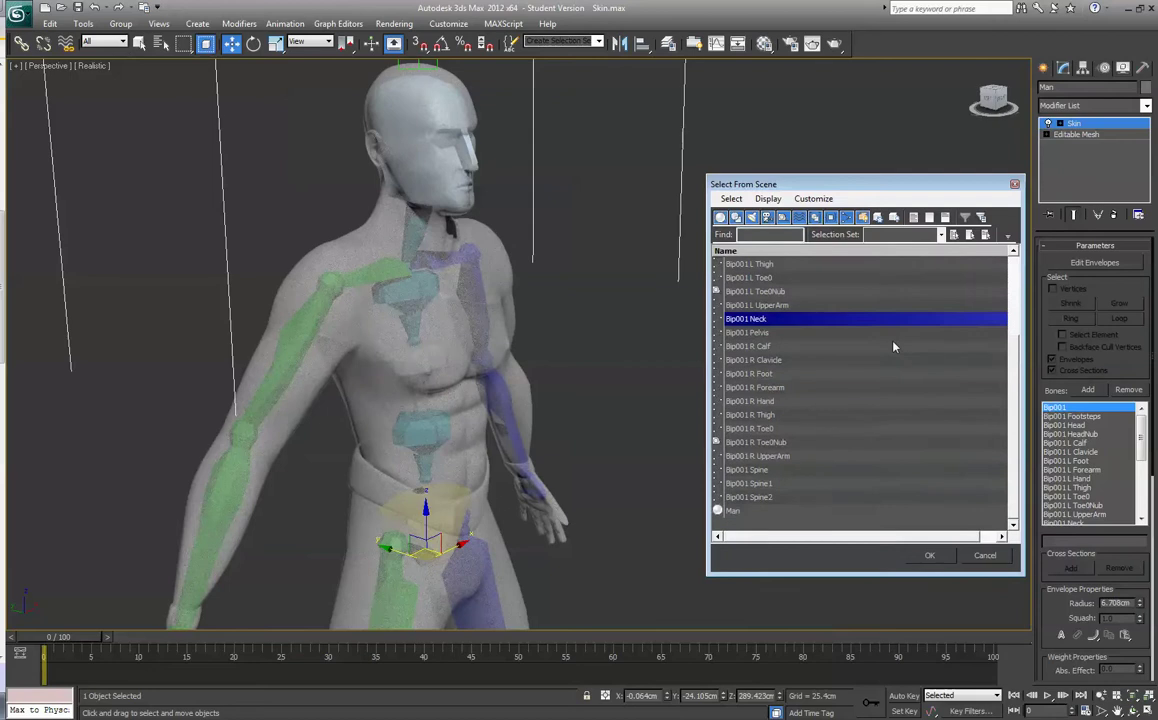
pyautogui.click(762, 307)
pyautogui.click(760, 319)
pyautogui.scroll(3, 1012, 452)
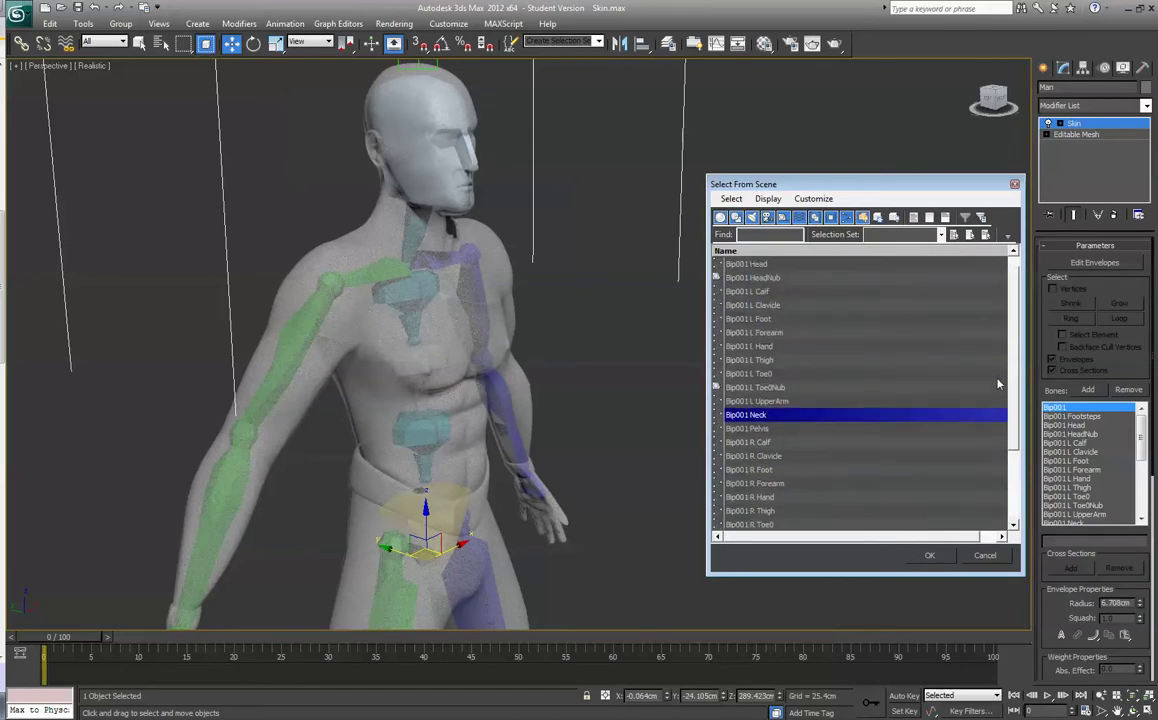
pyautogui.click(765, 279)
pyautogui.click(757, 293)
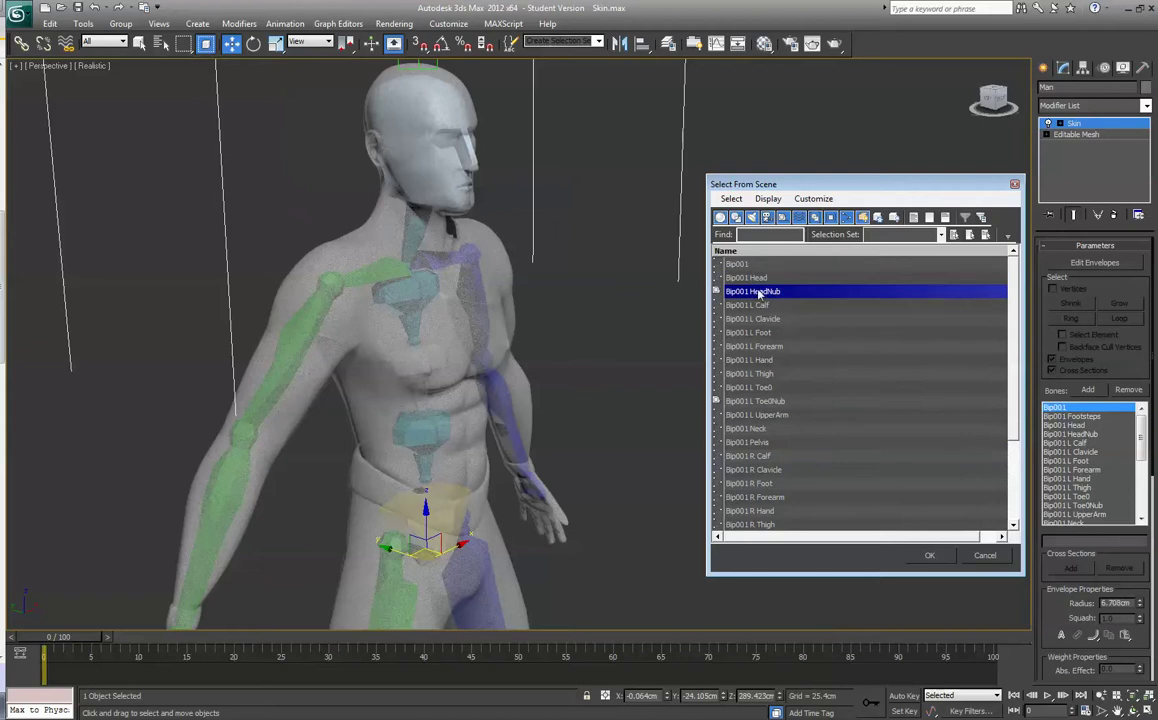
pyautogui.click(933, 558)
pyautogui.click(937, 563)
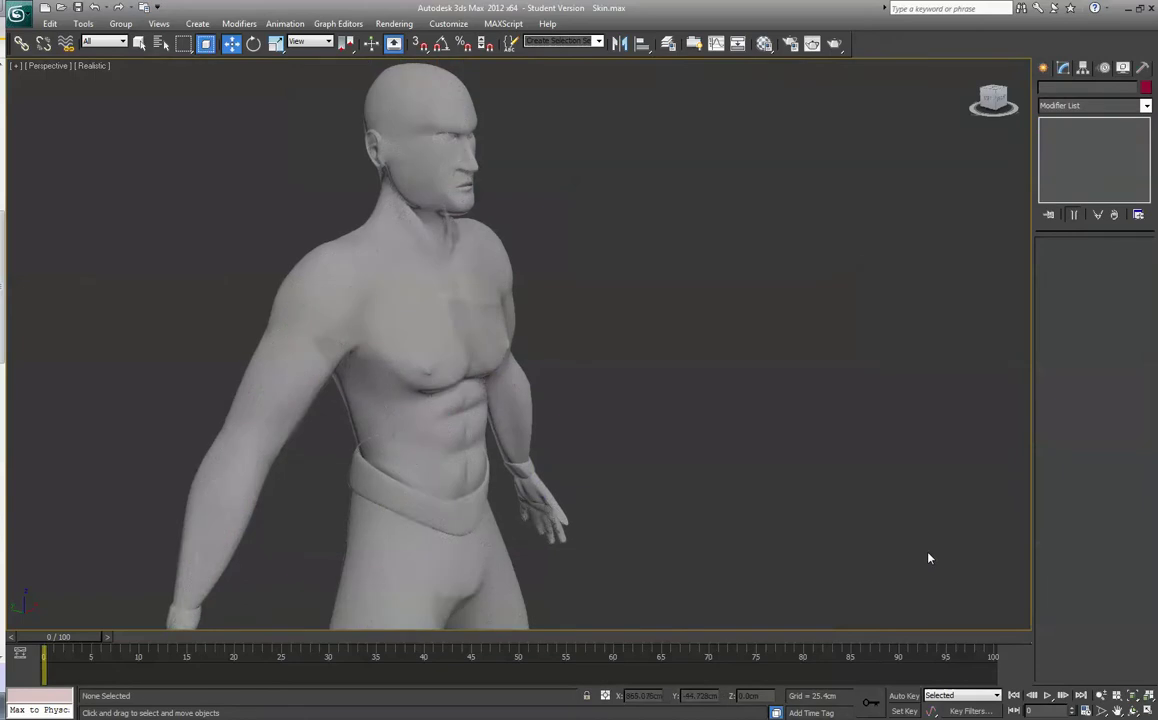
pyautogui.hotkey('ctrl', 'z')
pyautogui.moveTo(760, 332); pyautogui.dragTo(760, 400, button='middle')
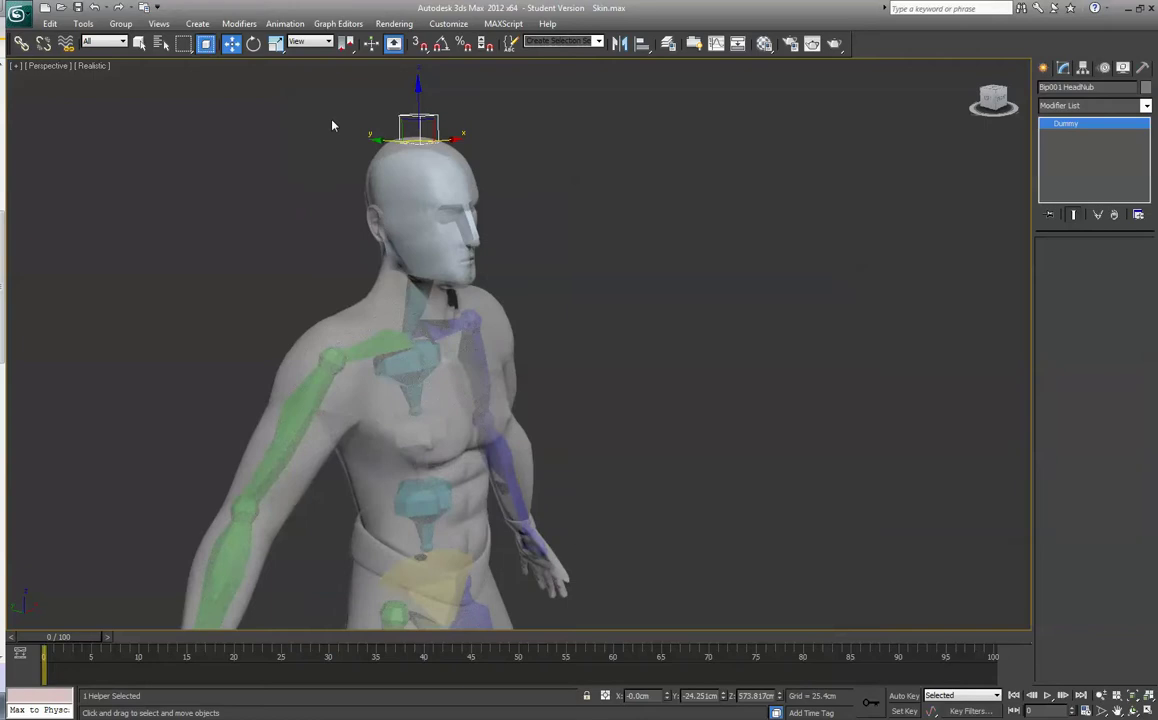
# Step: Select the Bip001 Head bone by name and rotate it to tilt the head backward as a deformation test
pyautogui.click(161, 43)
pyautogui.click(752, 278)
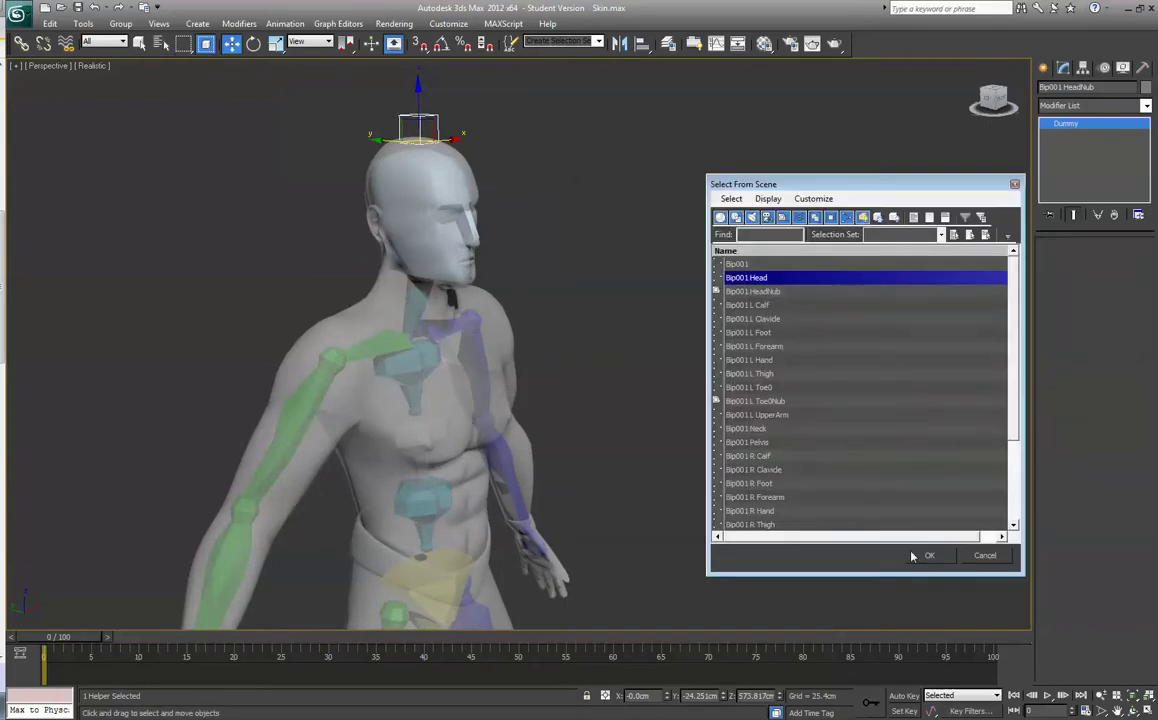
pyautogui.click(929, 555)
pyautogui.click(253, 43)
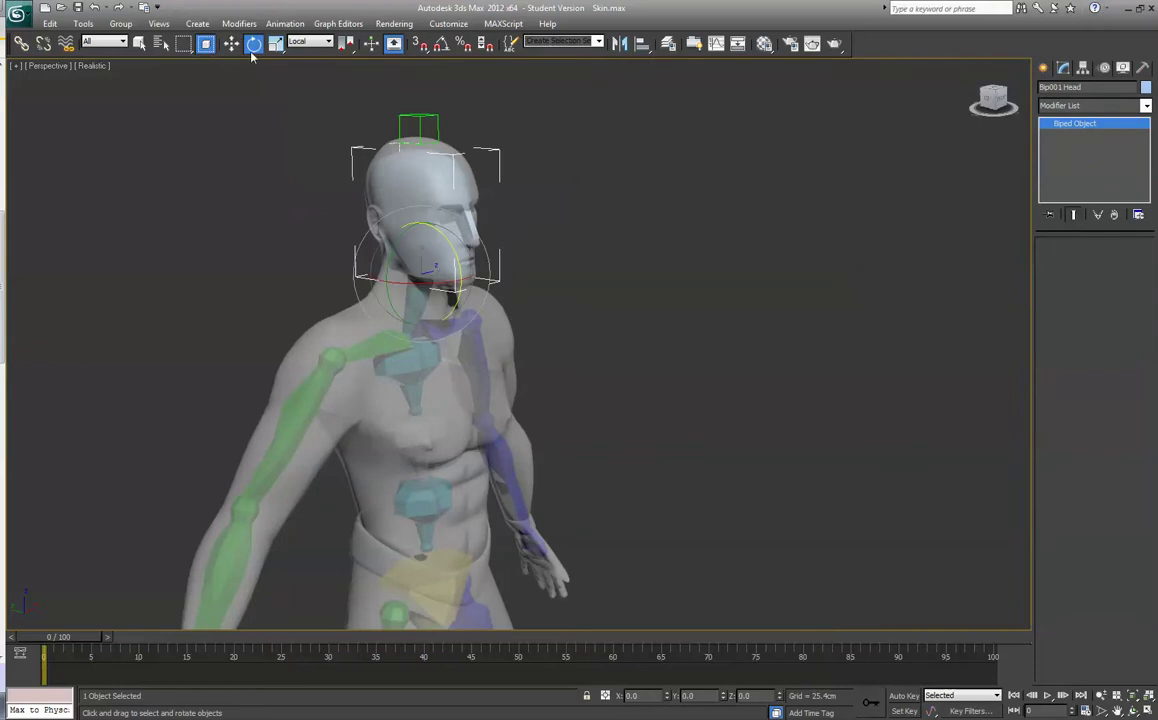
pyautogui.moveTo(411, 224); pyautogui.dragTo(448, 242)
pyautogui.click(490, 309)
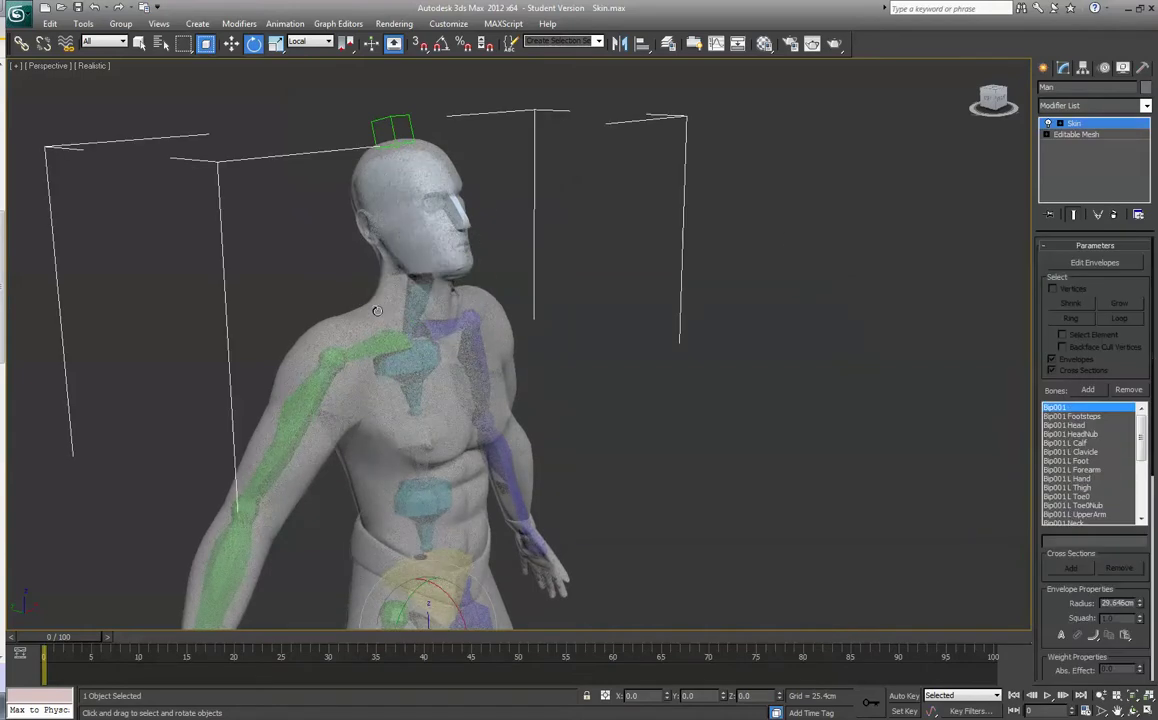
# Step: Reselect the Bip001 Head bone and tilt it slightly further back
pyautogui.rightClick(365, 311)
pyautogui.click(402, 229)
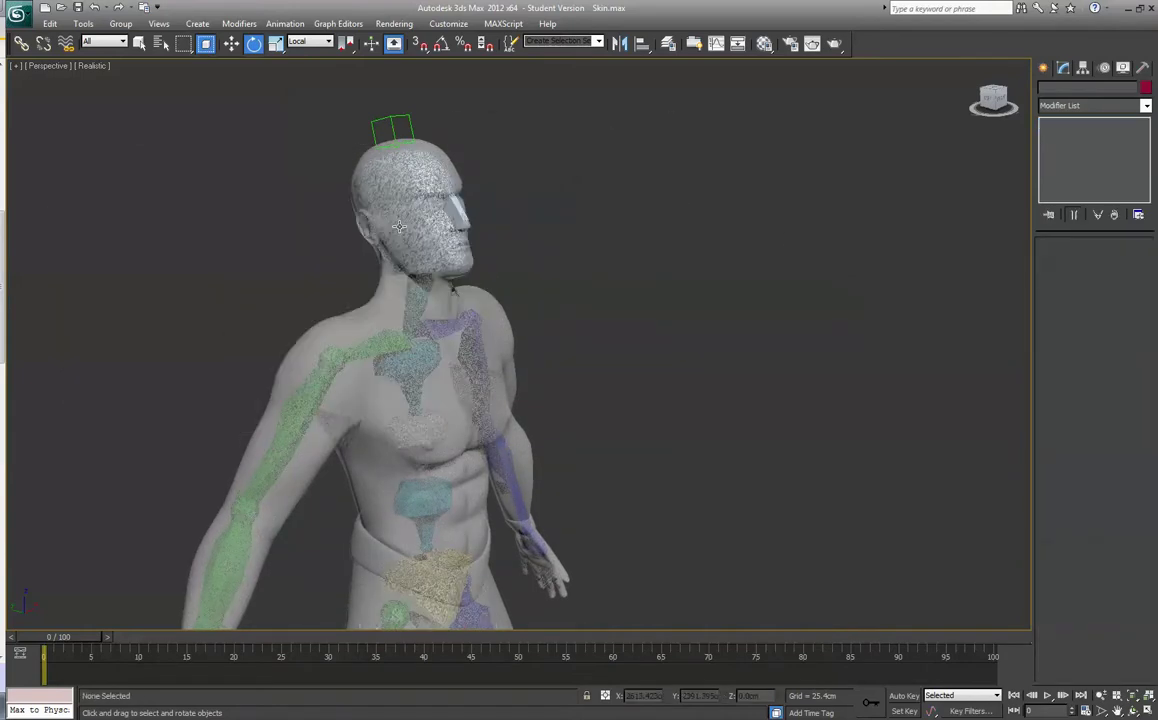
pyautogui.click(408, 210)
pyautogui.moveTo(444, 247)
pyautogui.mouseDown()
pyautogui.moveTo(462, 248)
pyautogui.moveTo(432, 250)
pyautogui.moveTo(449, 248)
pyautogui.mouseUp()
pyautogui.rightClick(449, 248)
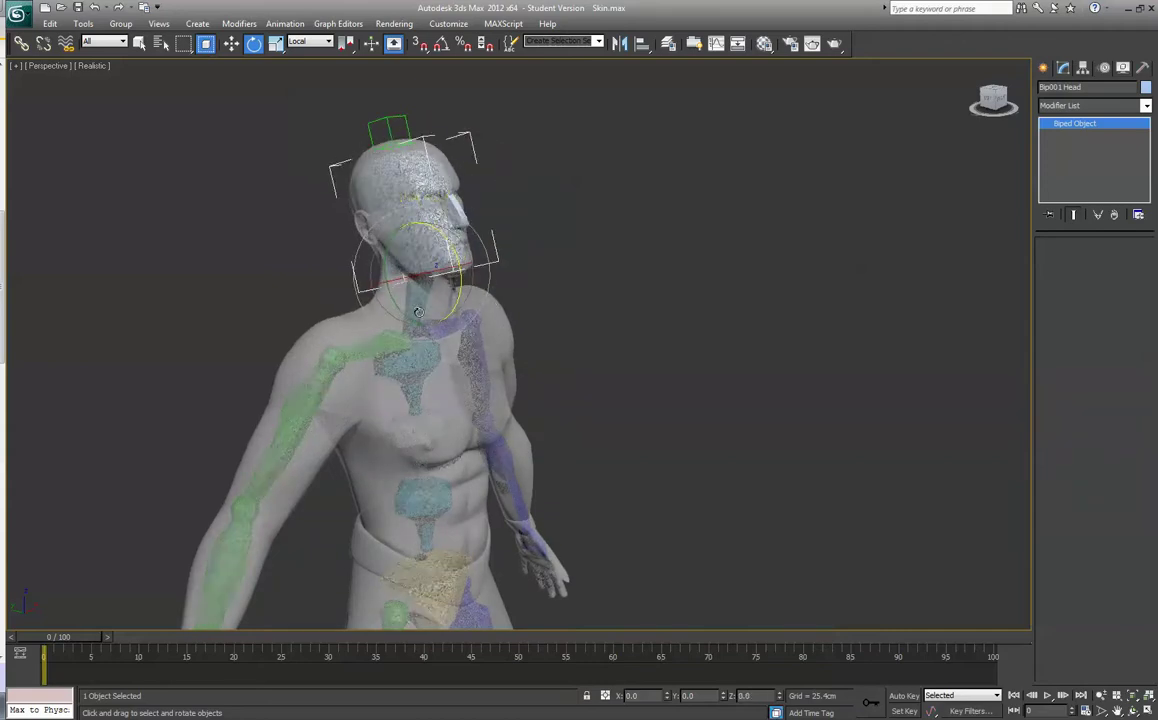
# Step: Try rotating the Bip001 Neck bone to test the neck deformation, and undo the rotation
pyautogui.click(413, 309)
pyautogui.moveTo(436, 311)
pyautogui.mouseDown()
pyautogui.moveTo(449, 328)
pyautogui.moveTo(424, 295)
pyautogui.mouseUp()
pyautogui.hotkey('ctrl', 'z')
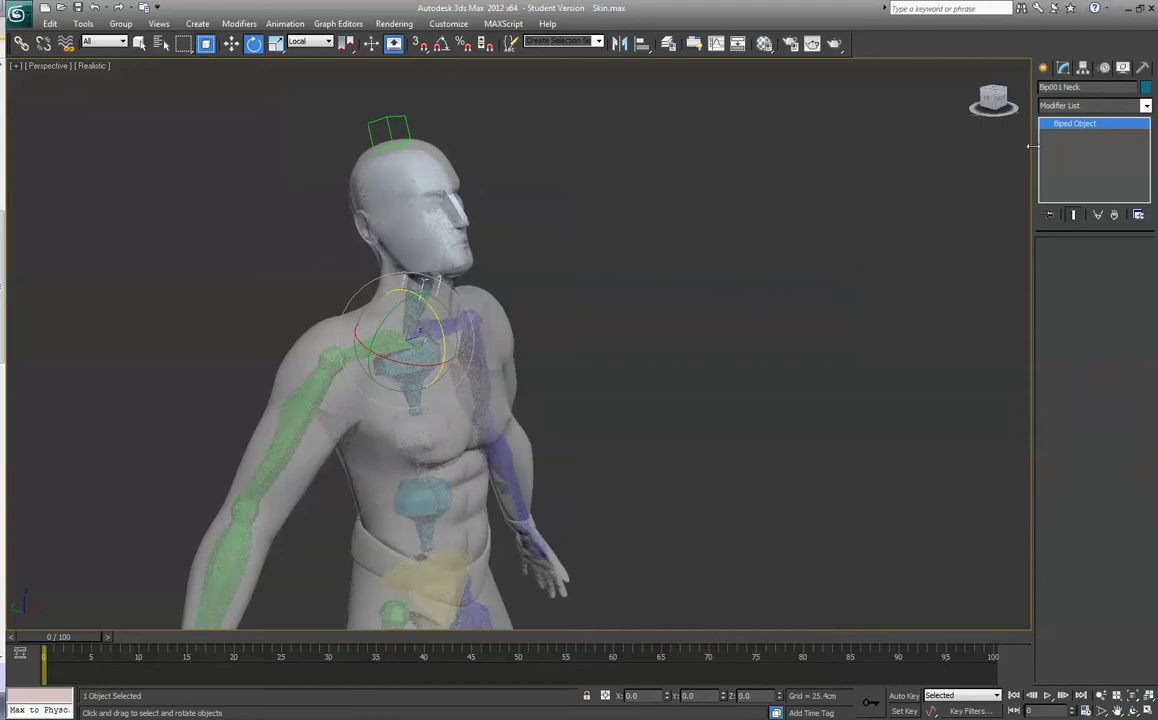
# Step: Select the Bip001 Head bone in a side view and slightly adjust its backward tilt
pyautogui.keyDown('alt'); pyautogui.moveTo(390, 194); pyautogui.dragTo(433, 158, button='middle'); pyautogui.keyUp('alt')
pyautogui.click(435, 208)
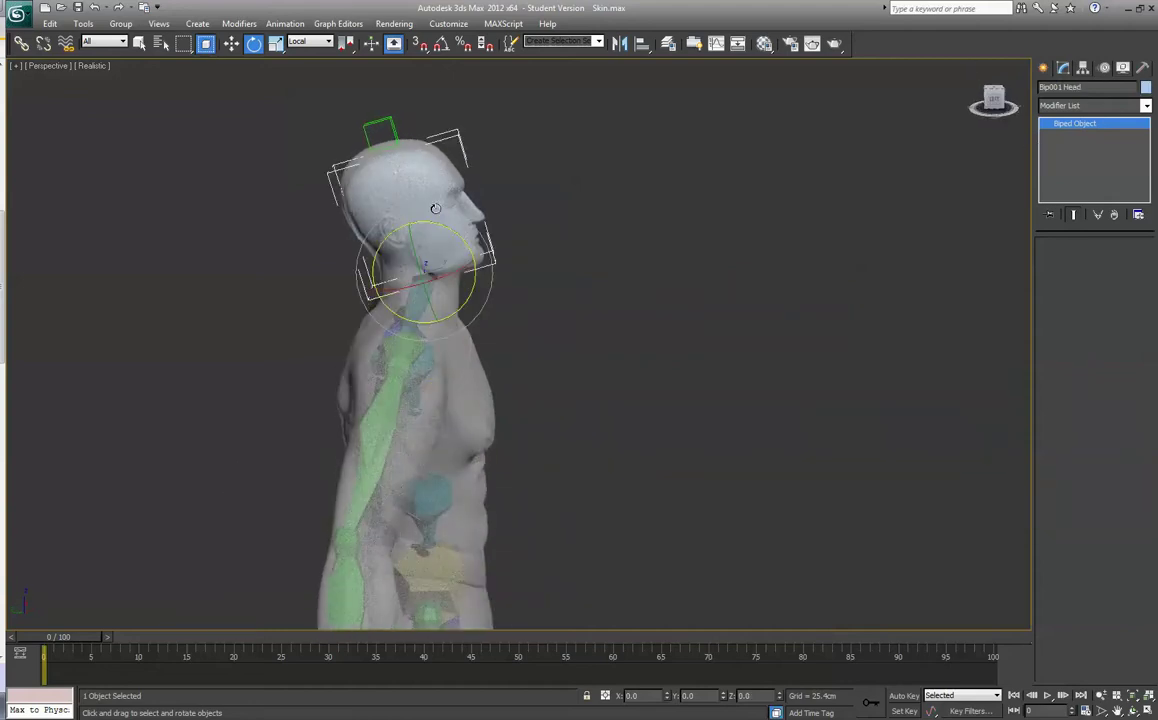
pyautogui.moveTo(438, 228)
pyautogui.mouseDown()
pyautogui.moveTo(486, 241)
pyautogui.moveTo(440, 228)
pyautogui.mouseUp()
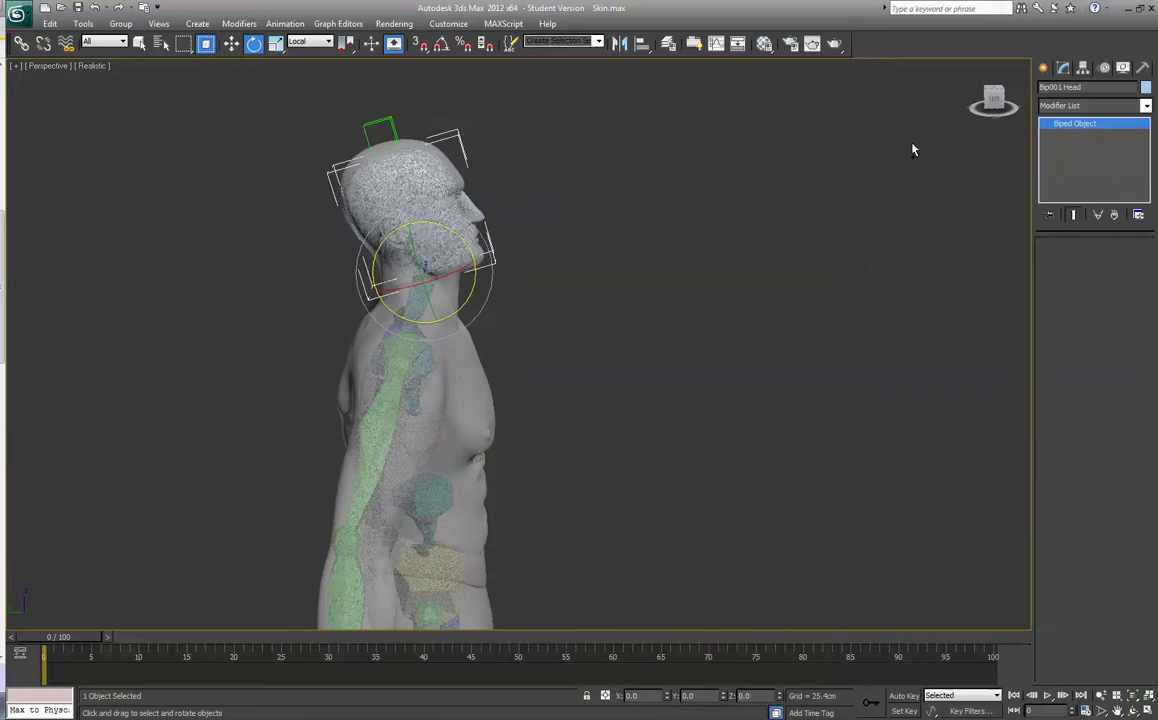
pyautogui.press('pageup')
pyautogui.press('pagedown')
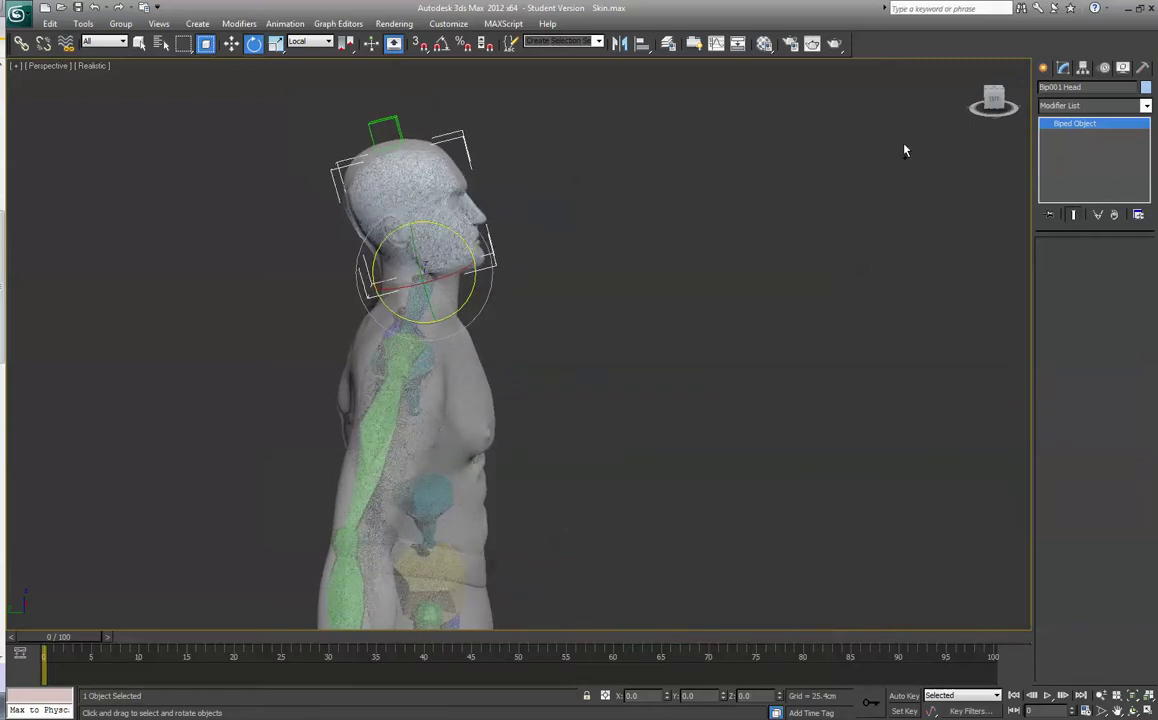
# Step: Rotate the Bip001 Head bone forward to bring the head back upright, and check the whole figure
pyautogui.click(905, 148)
pyautogui.moveTo(1009, 111); pyautogui.dragTo(902, 113)
pyautogui.moveTo(850, 400); pyautogui.dragTo(867, 288, button='middle')
pyautogui.scroll(-3, 858, 300)
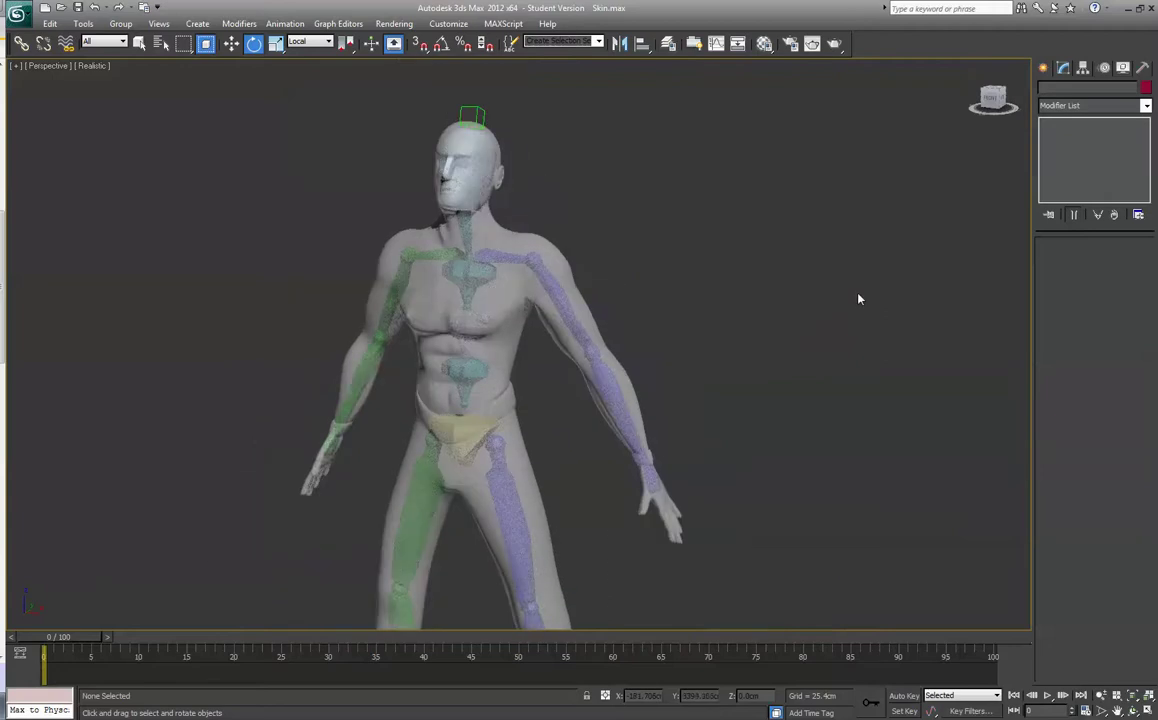
pyautogui.scroll(-1, 858, 300)
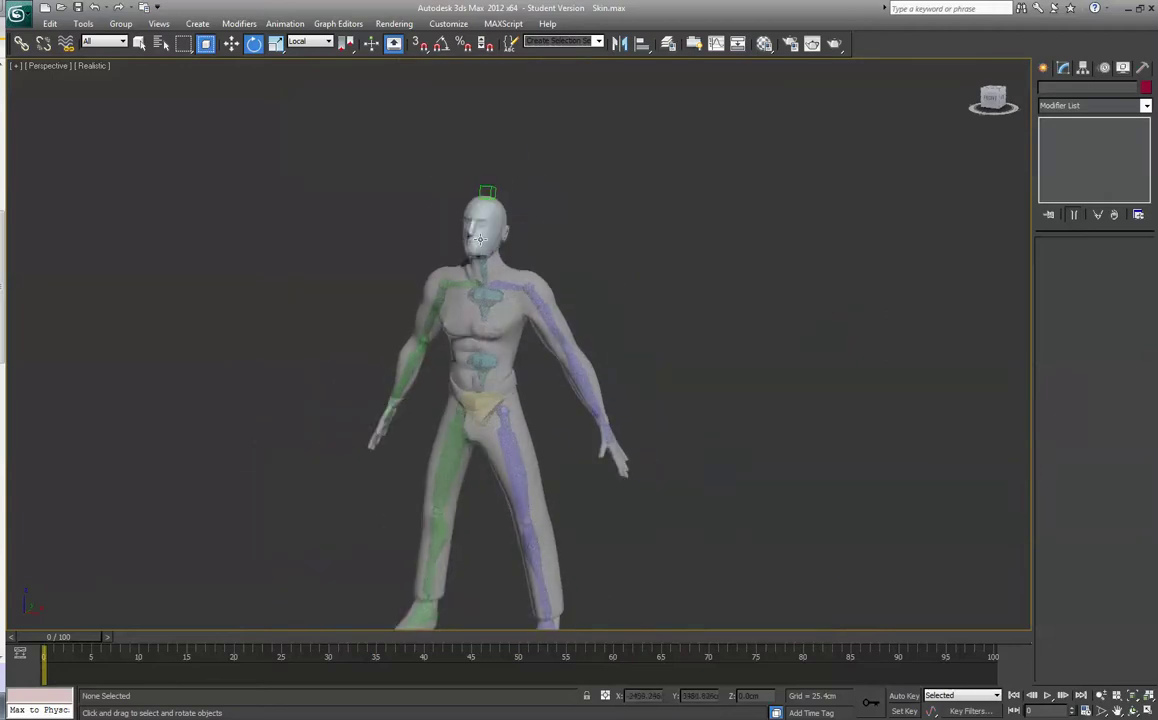
pyautogui.click(478, 236)
pyautogui.moveTo(462, 228); pyautogui.dragTo(460, 254)
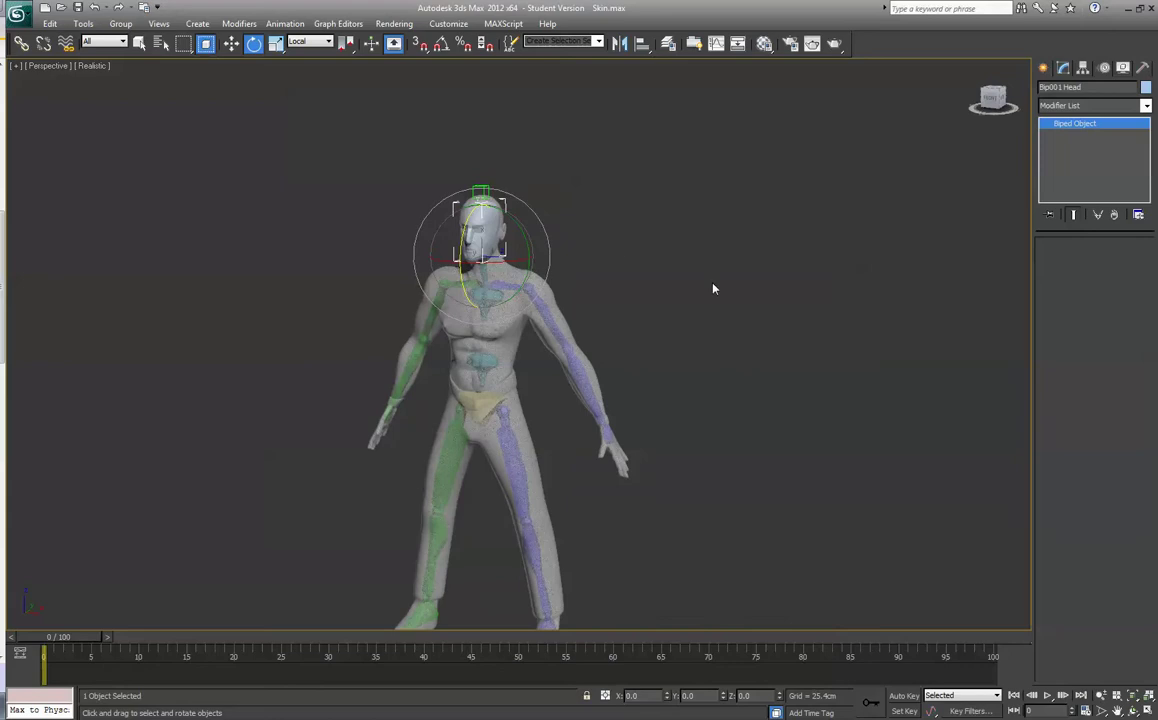
pyautogui.moveTo(714, 288); pyautogui.dragTo(706, 196, button='middle')
pyautogui.moveTo(988, 98); pyautogui.dragTo(1018, 98)
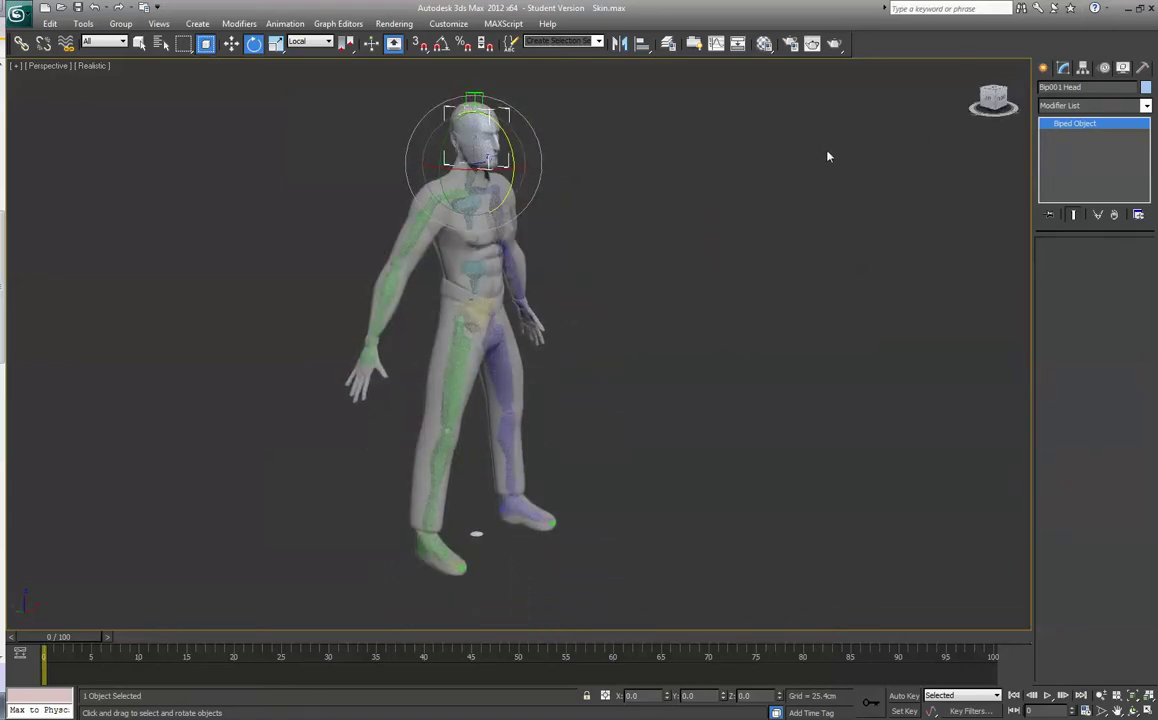